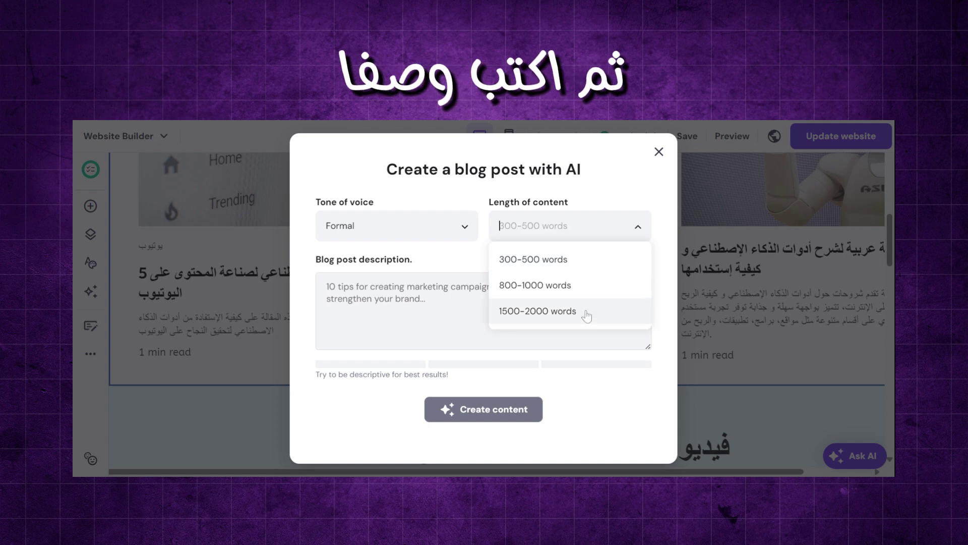
- Choose the 1500-2000 words length and generate the Arabic AI blog post from the description
left_click(584, 316)
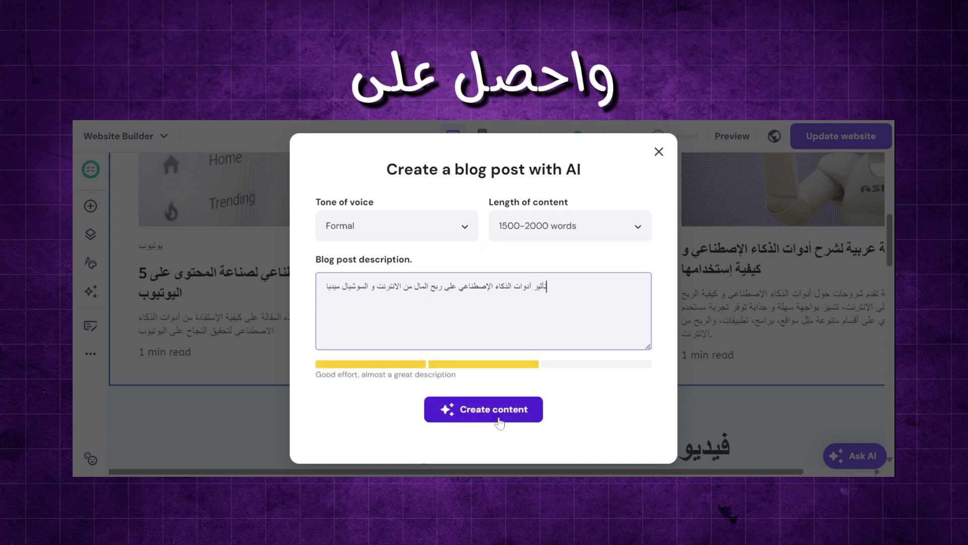
left_click(493, 410)
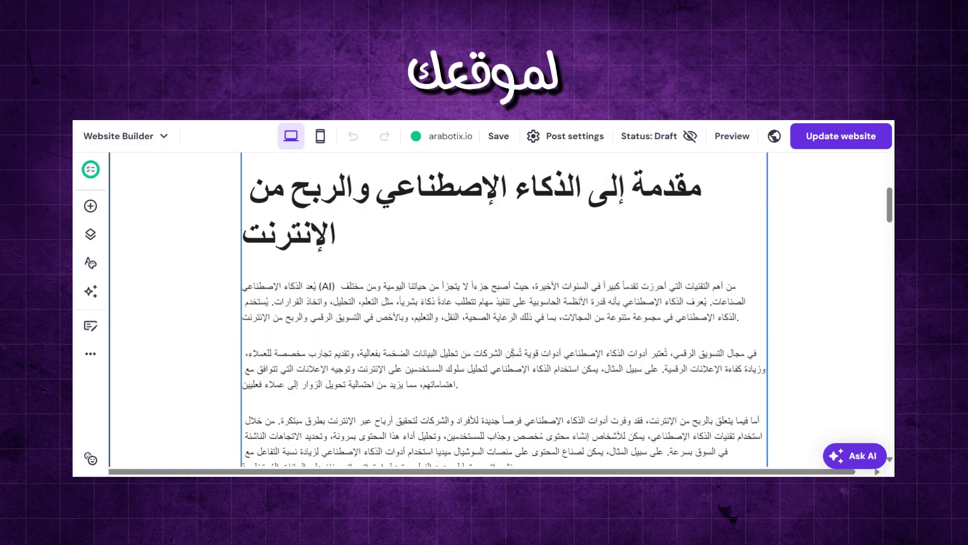
scroll(505, 310, "down", 5)
scroll(505, 310, "down", 15)
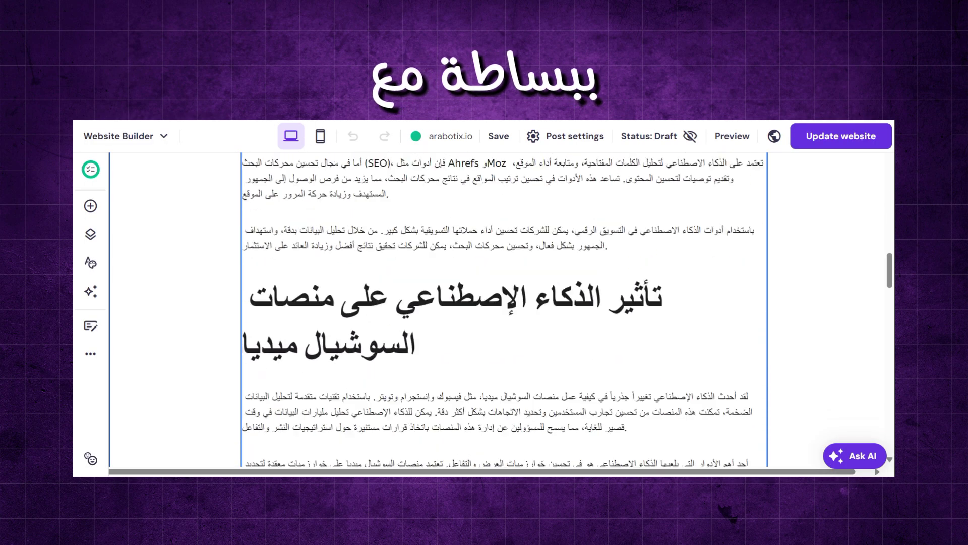
scroll(504, 310, "down", 5)
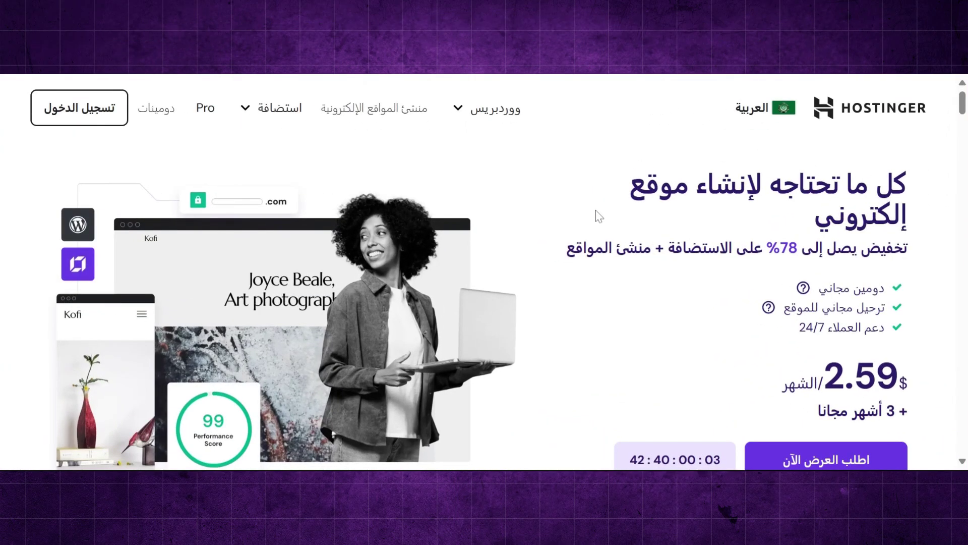
- Scroll the Arabic Hostinger homepage to view the $2.59 offer and customer review ratings
scroll(599, 216, "down", 8)
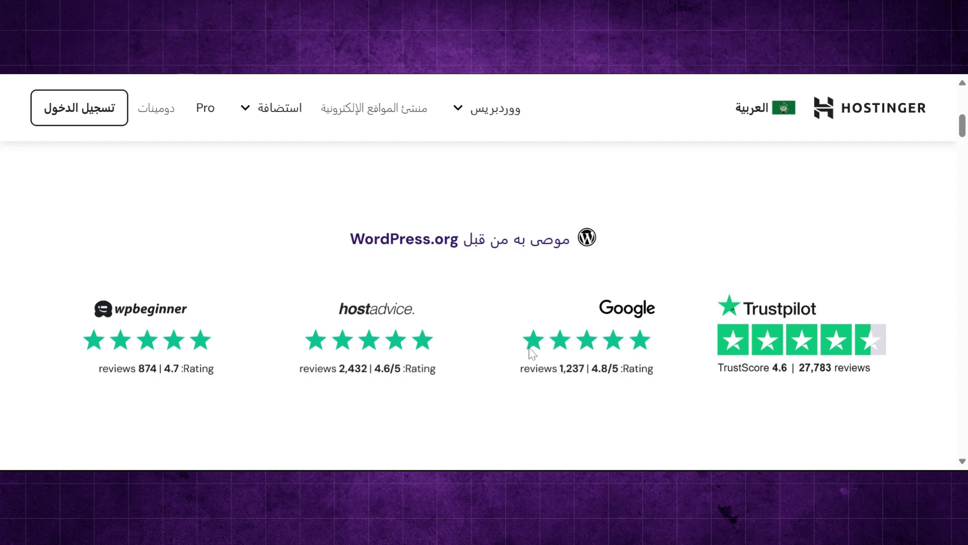
scroll(533, 353, "up", 4)
- Go to Web Hosting from the استضافة menu and scroll to the plan pricing cards
left_click(280, 110)
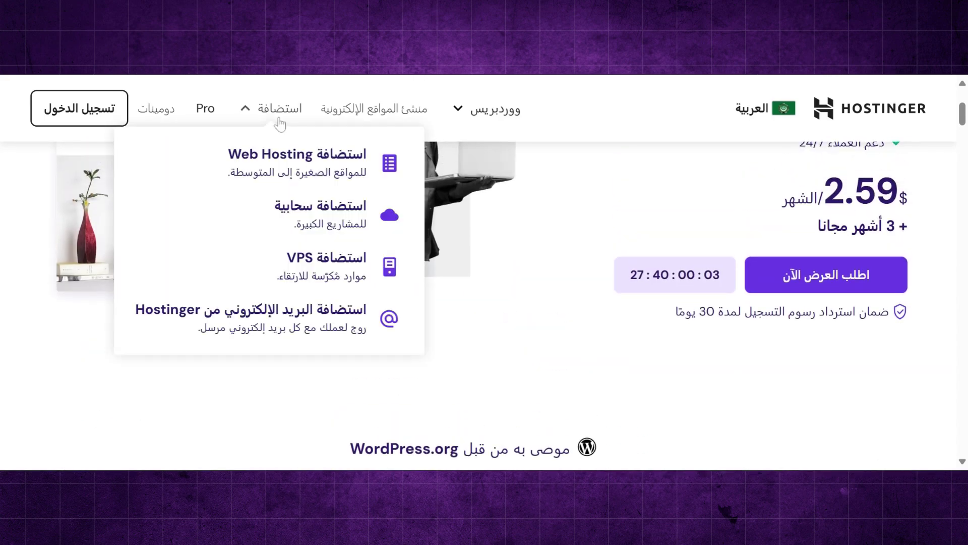
left_click(300, 172)
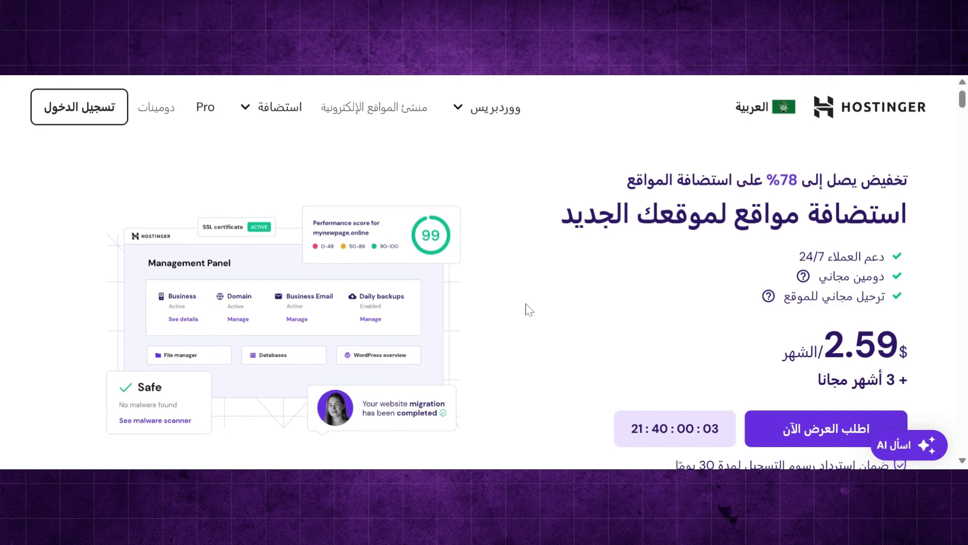
scroll(528, 309, "down", 5)
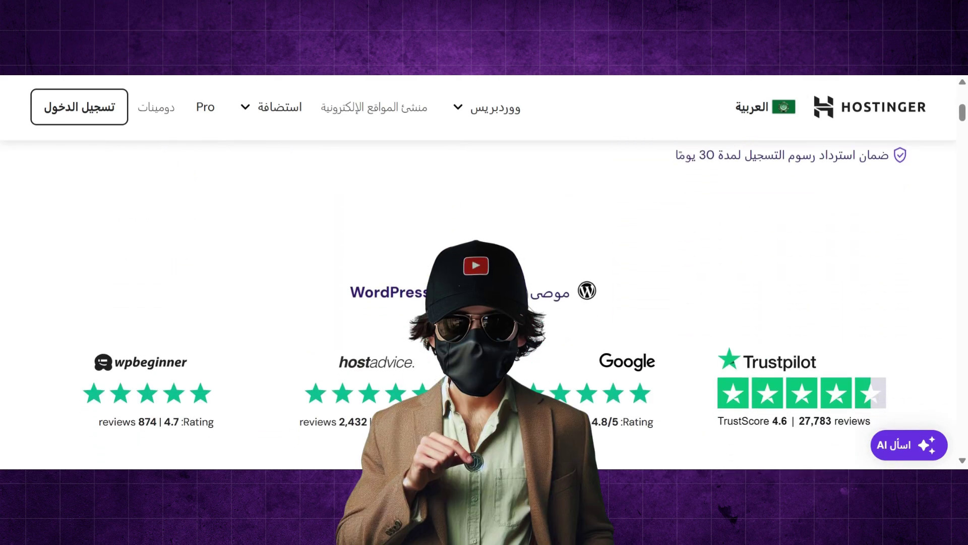
scroll(484, 303, "down", 8)
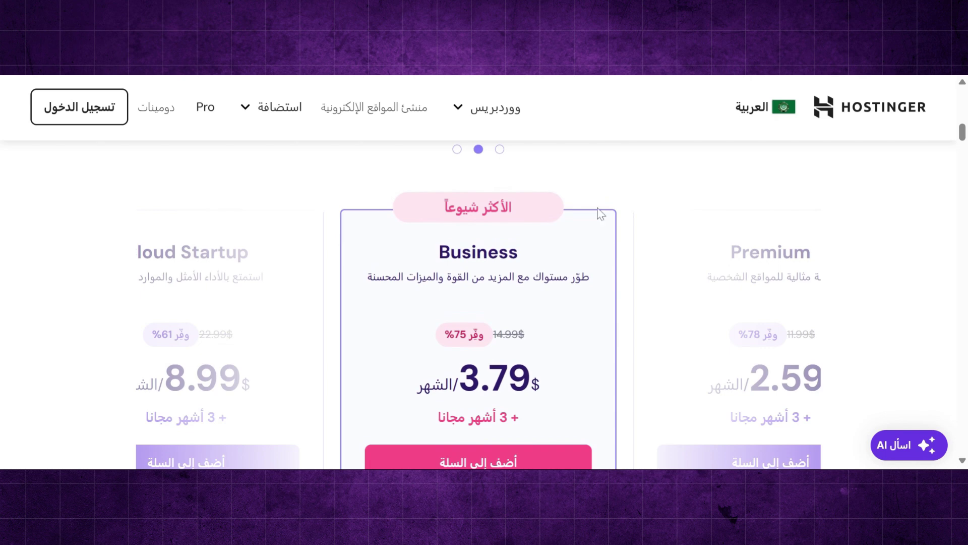
- Bring the Premium plan card to the centre and read through its feature list
left_click(501, 150)
scroll(737, 261, "down", 5)
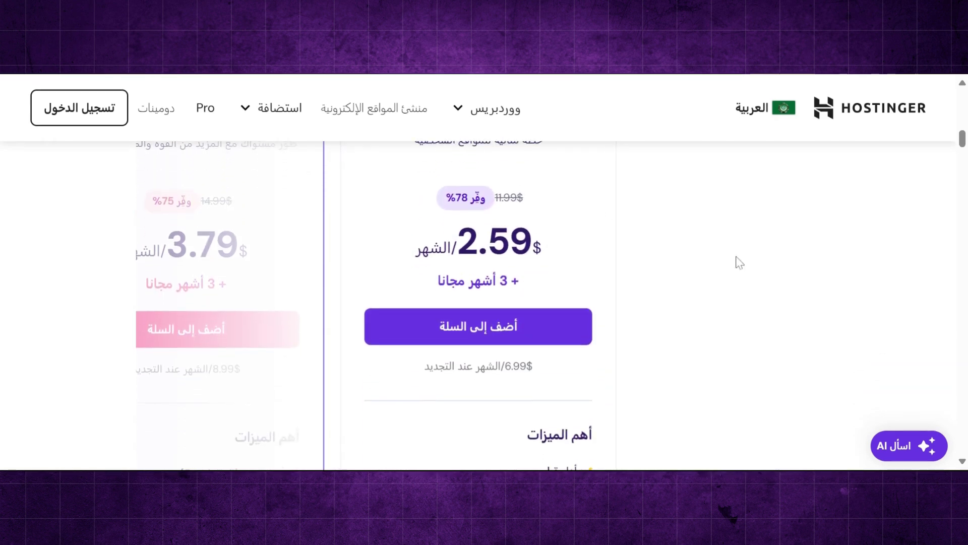
scroll(739, 262, "down", 2)
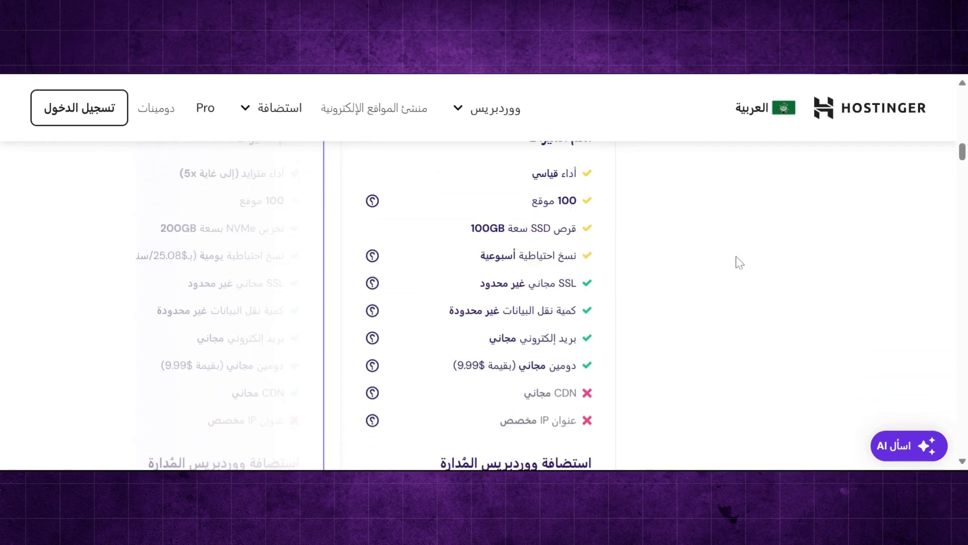
scroll(738, 262, "down", 6)
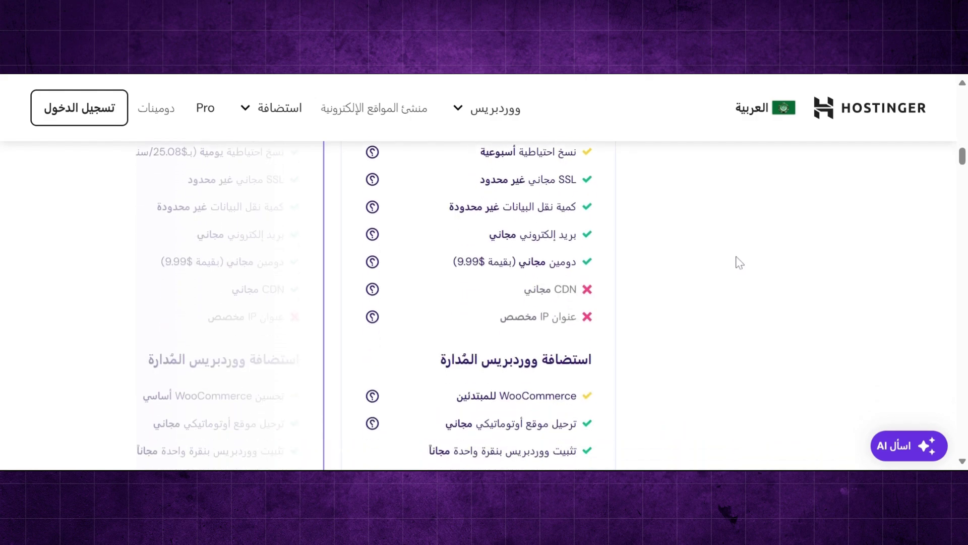
scroll(463, 341, "down", 4)
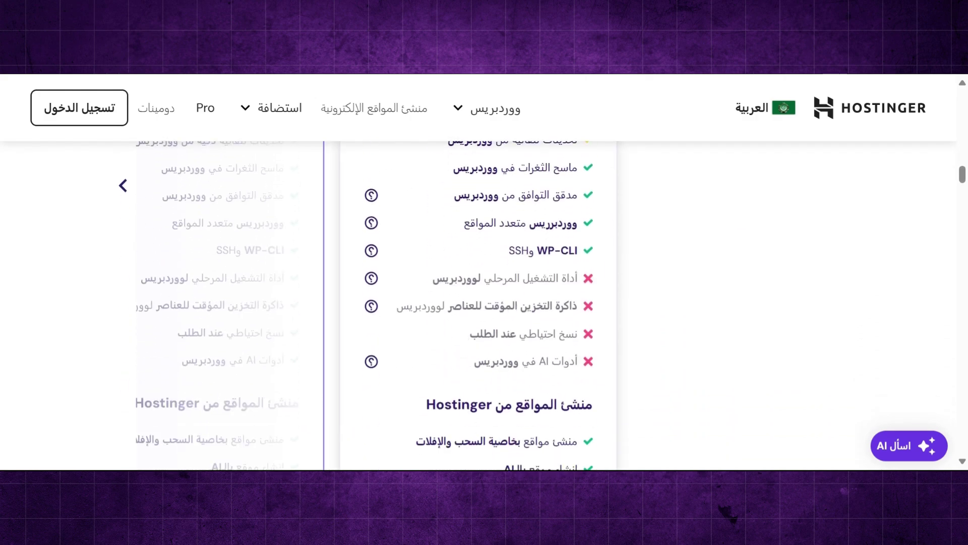
scroll(585, 377, "down", 6)
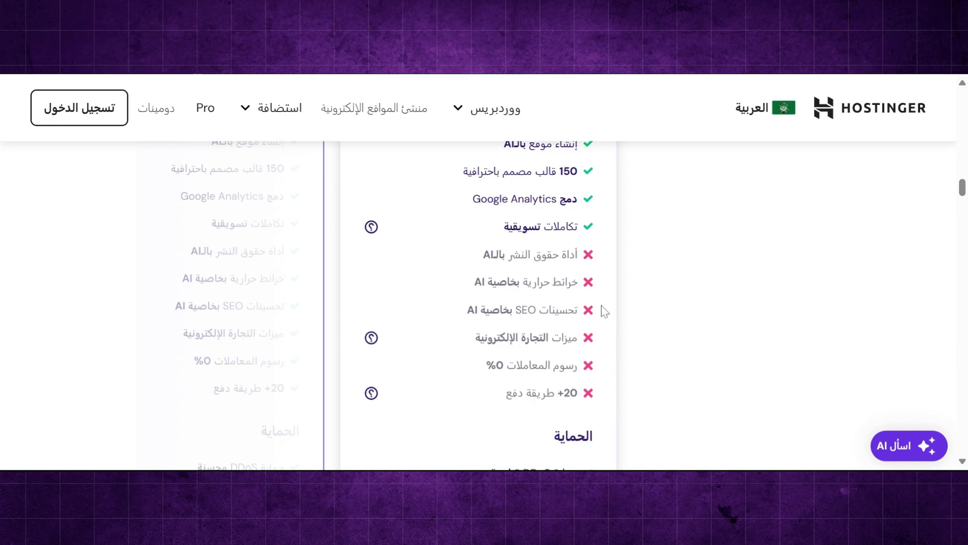
scroll(605, 311, "up", 20)
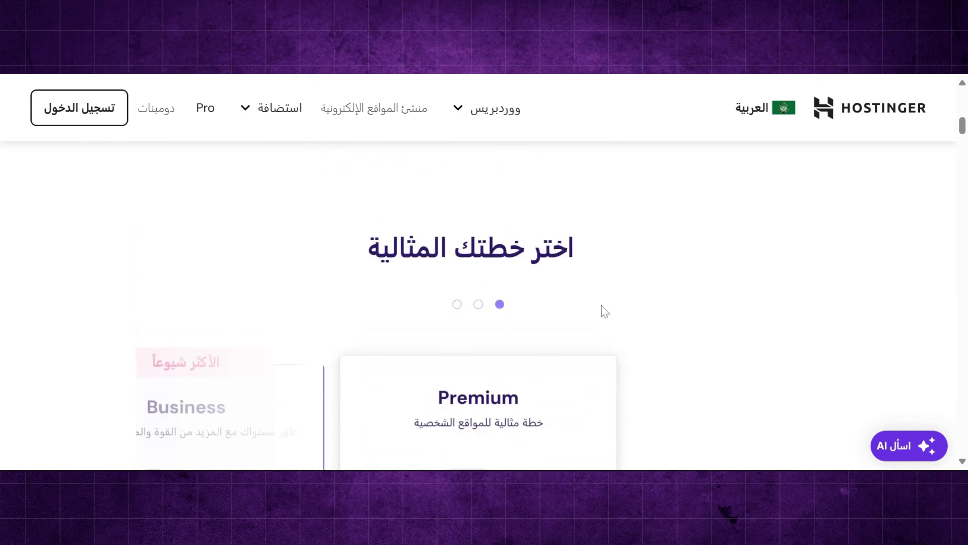
- Re-centre the Business plan card and review its features, including WordPress AI tools
left_click(478, 304)
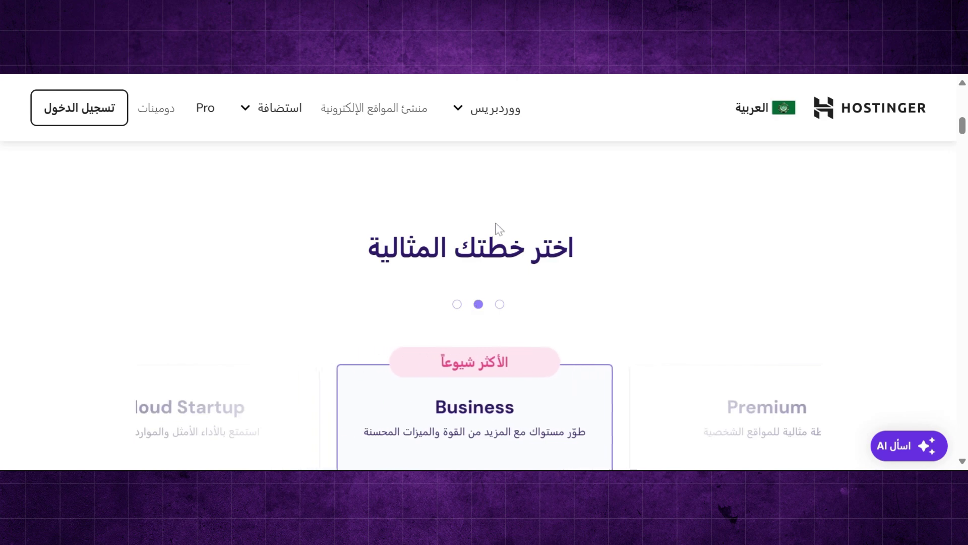
scroll(495, 225, "down", 3)
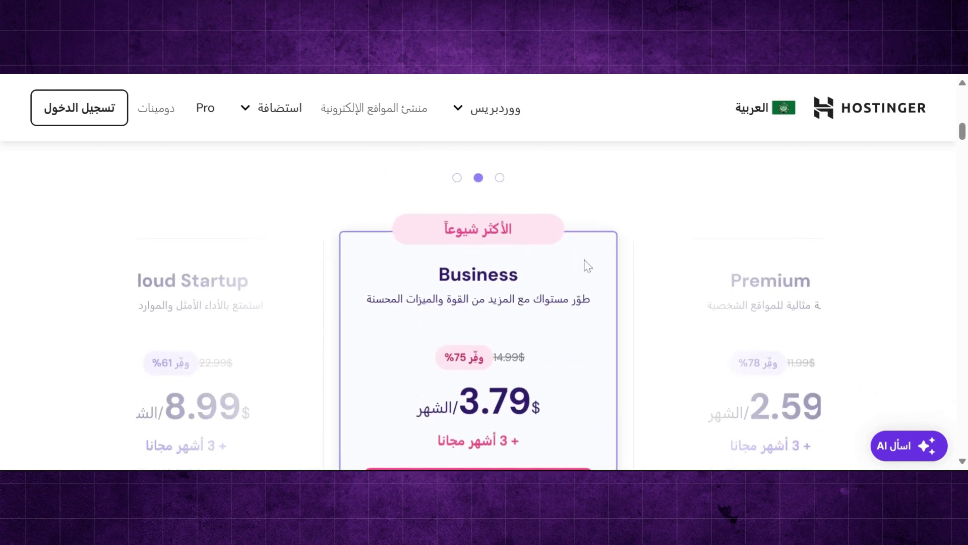
scroll(607, 314, "down", 6)
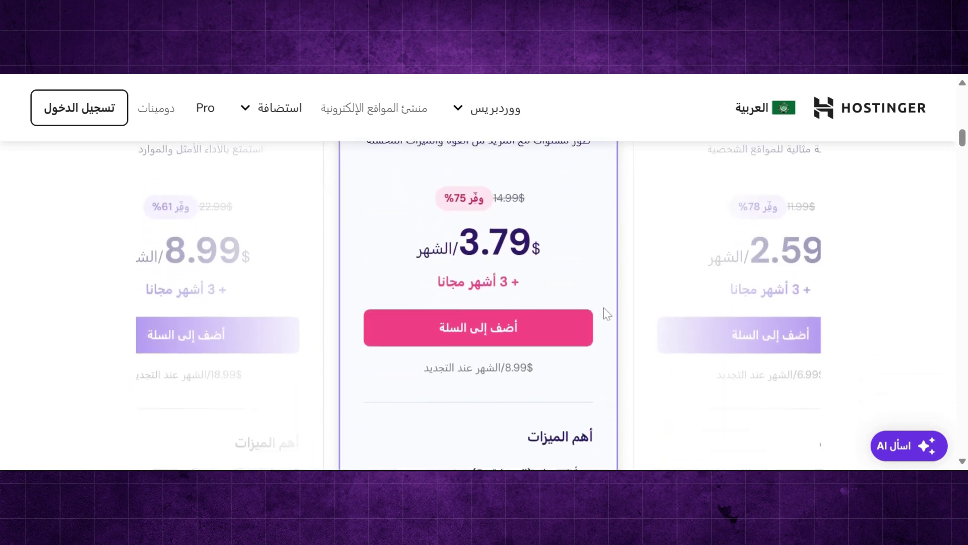
scroll(607, 314, "down", 1)
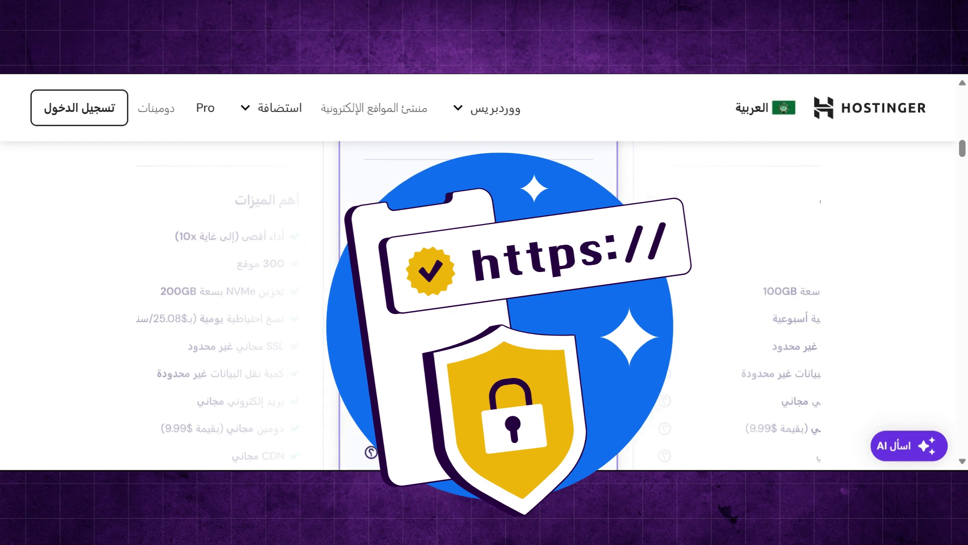
scroll(589, 297, "down", 2)
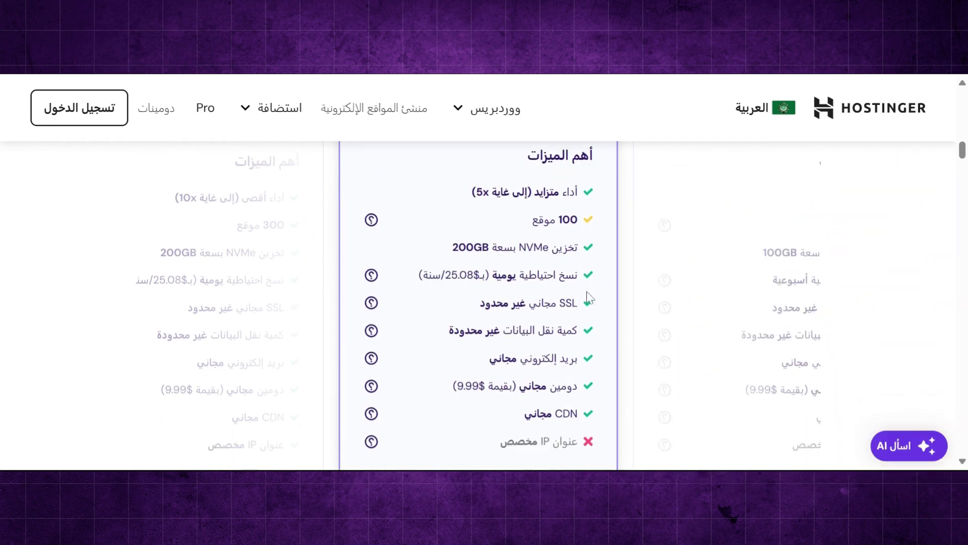
scroll(589, 298, "down", 1)
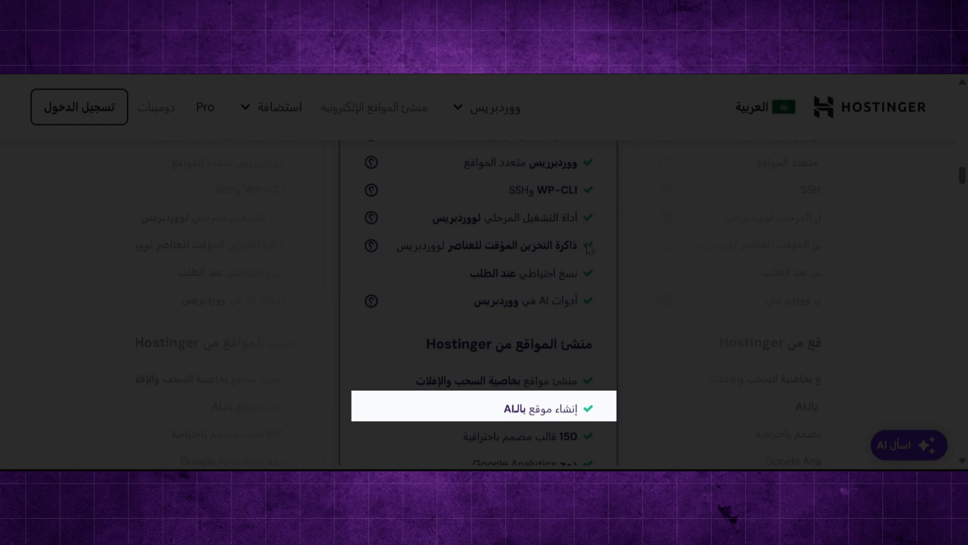
scroll(589, 249, "down", 3)
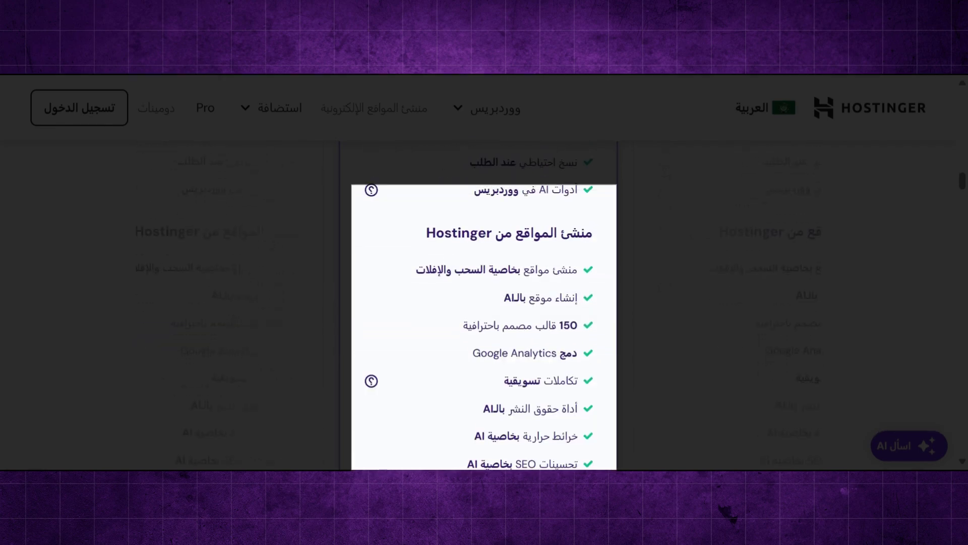
scroll(589, 248, "down", 3)
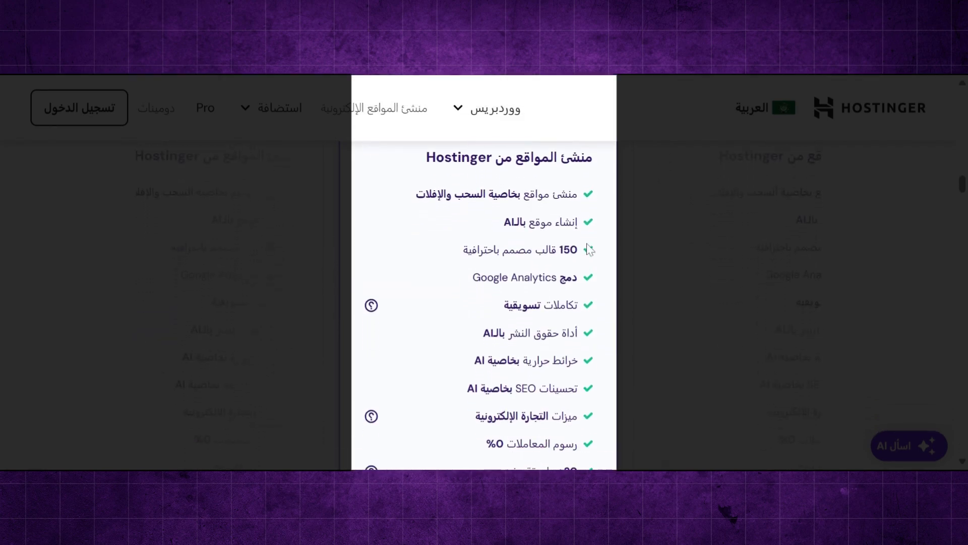
scroll(590, 248, "down", 4)
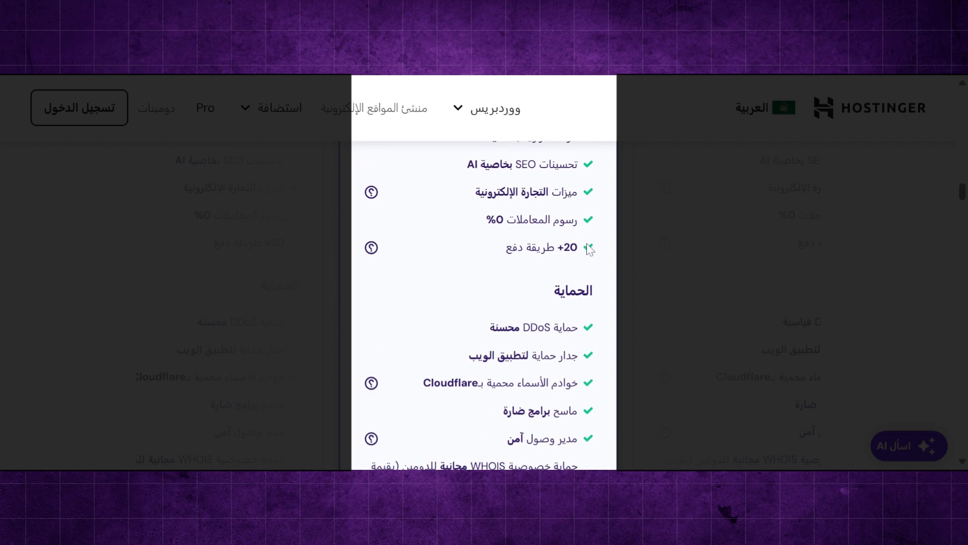
scroll(590, 248, "down", 3)
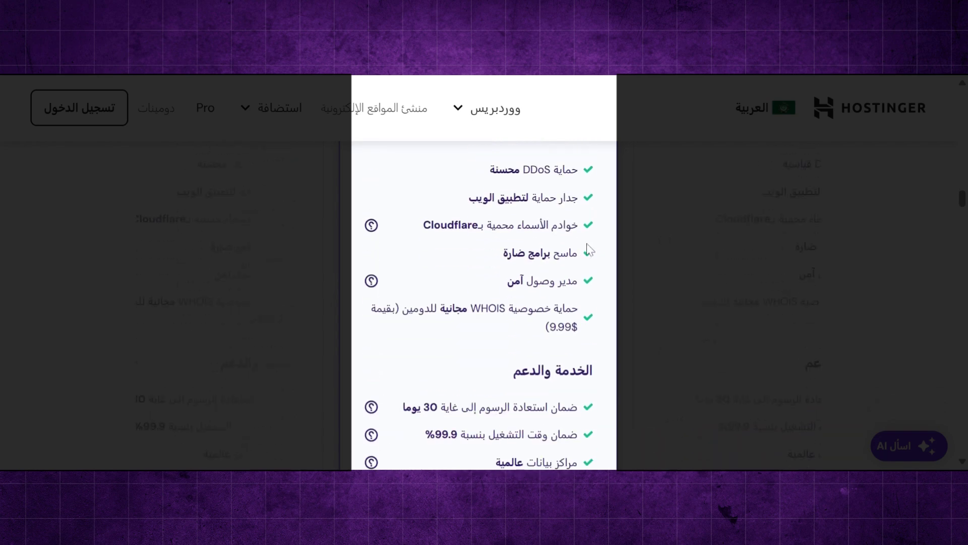
scroll(589, 248, "down", 3)
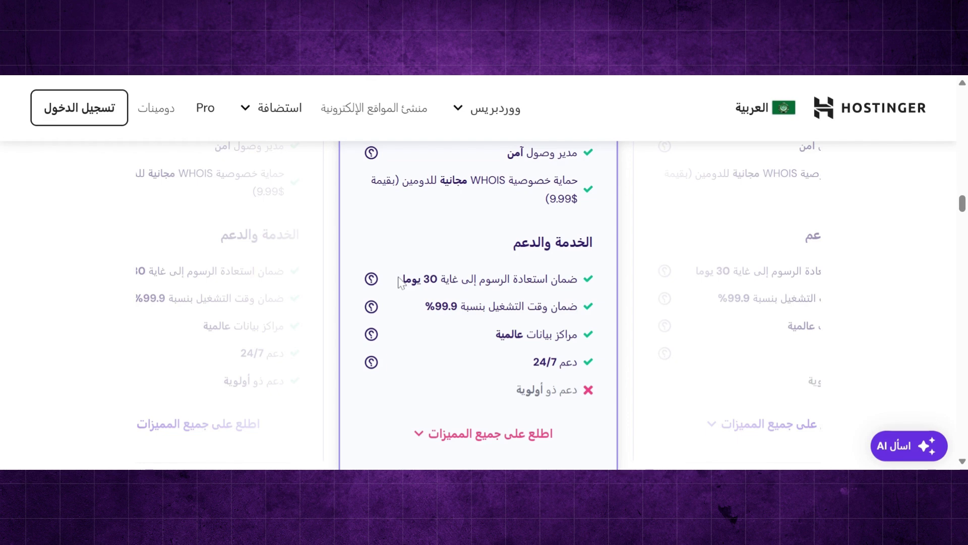
scroll(401, 281, "down", 3)
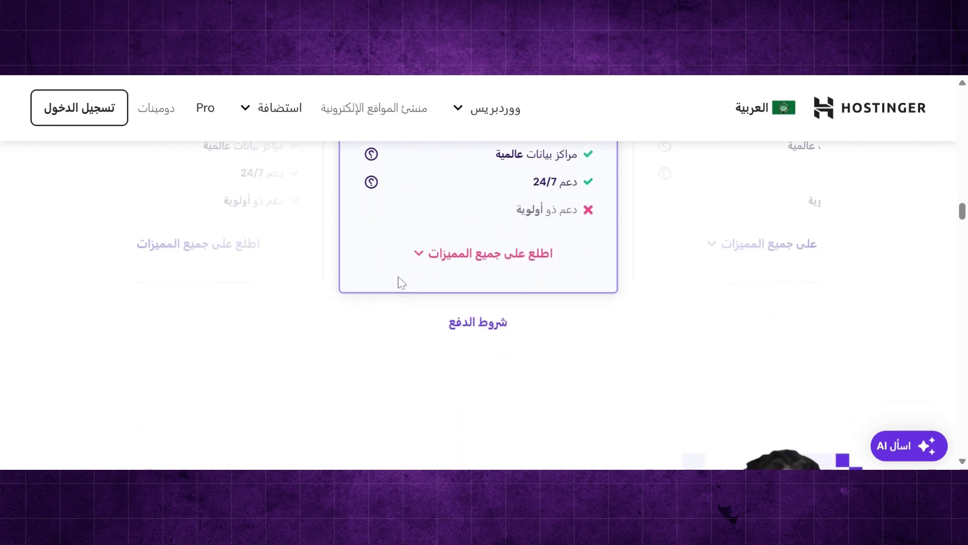
scroll(503, 212, "up", 10)
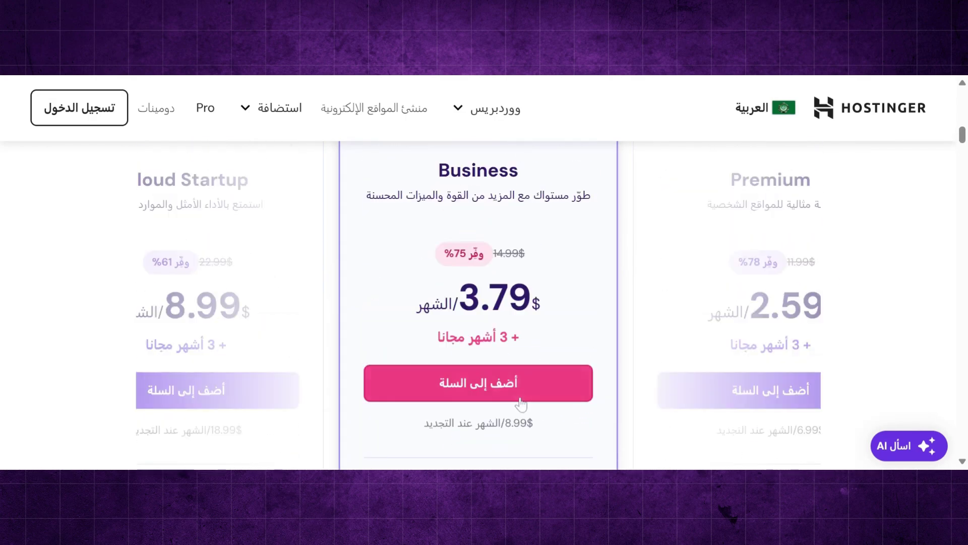
- Add the Business plan to the cart
left_click(518, 395)
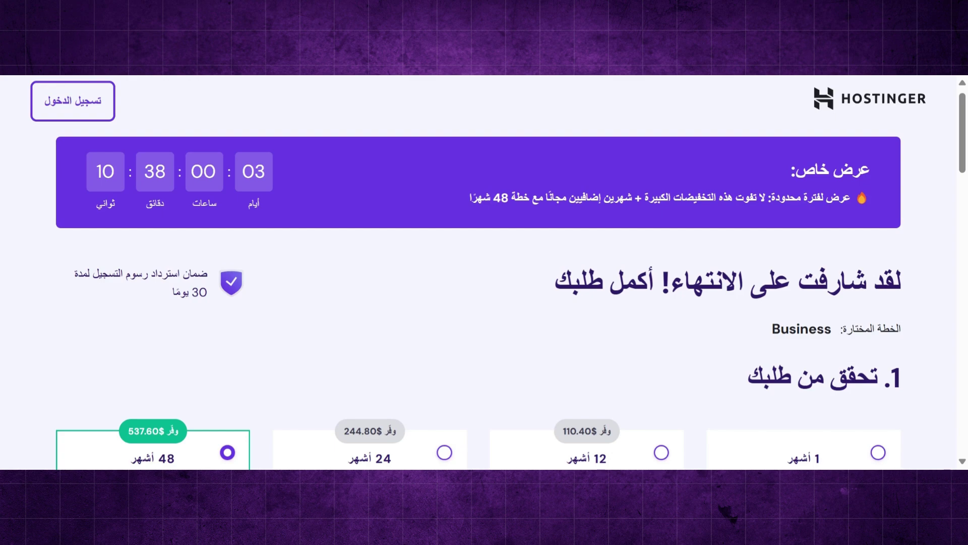
scroll(478, 273, "down", 2)
scroll(511, 272, "down", 4)
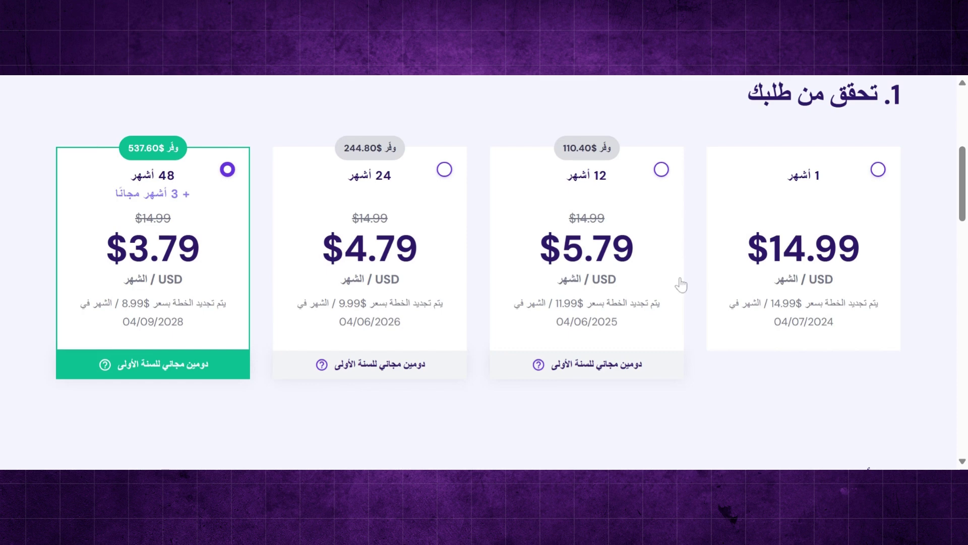
- Compare the 1, 12 and 24-month terms, then select the 48-month term at $3.79/month
left_click(879, 169)
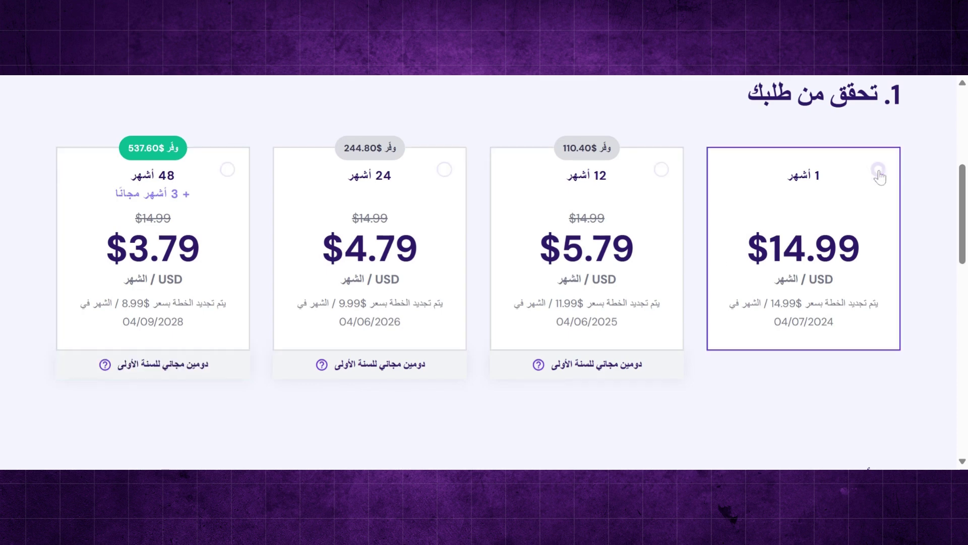
left_click(661, 170)
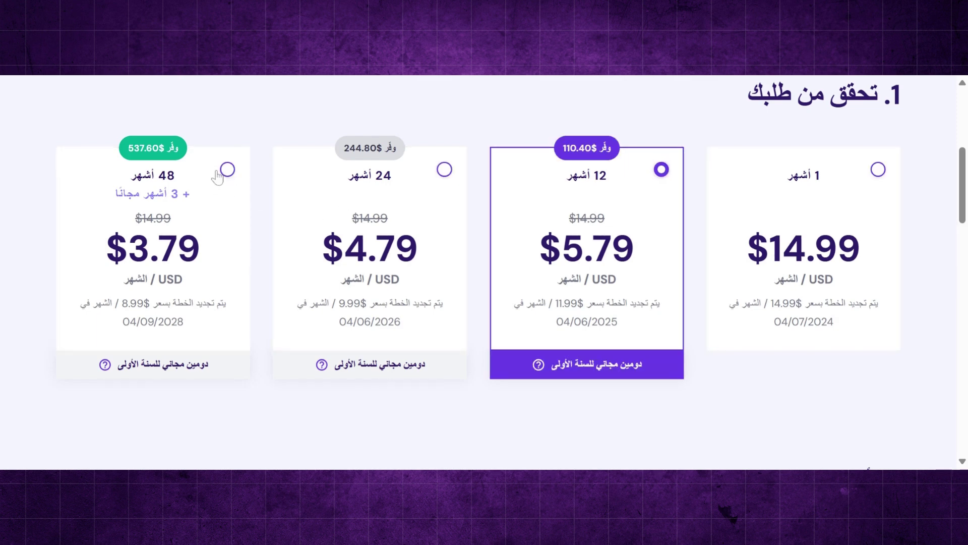
left_click(445, 170)
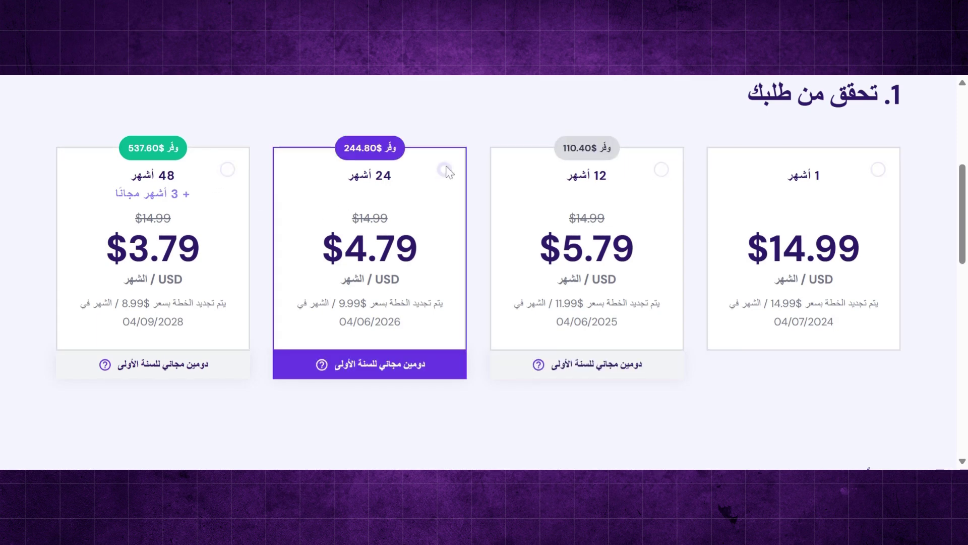
left_click(227, 170)
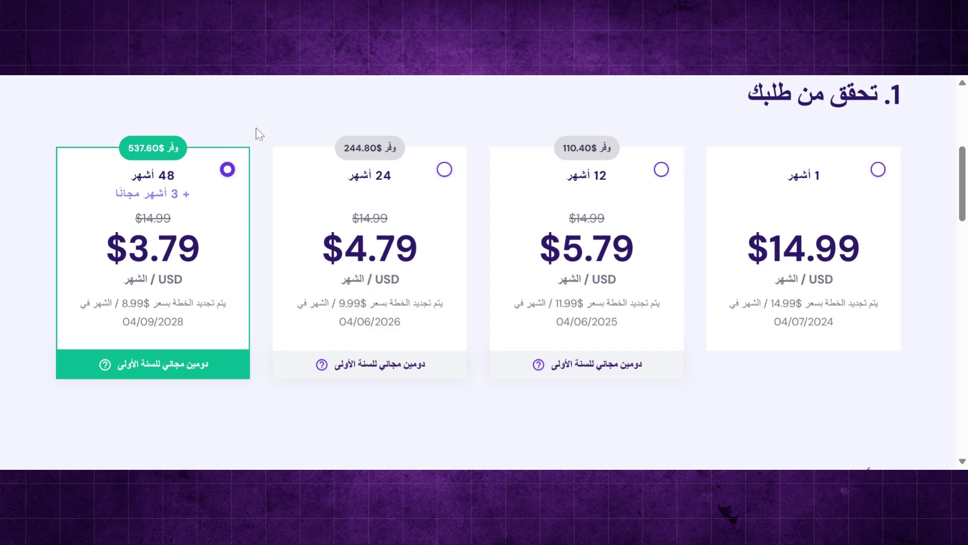
scroll(256, 133, "down", 2)
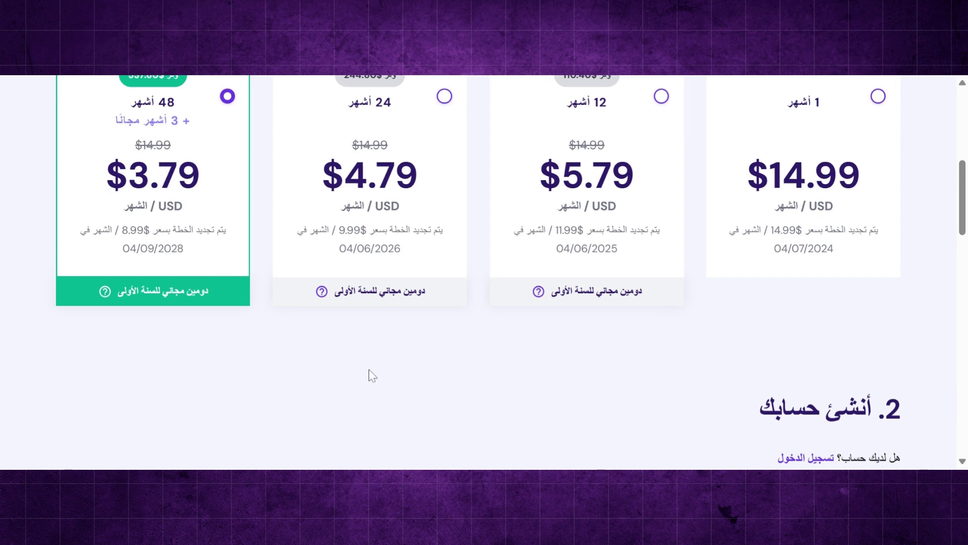
scroll(371, 374, "down", 5)
scroll(369, 375, "up", 2)
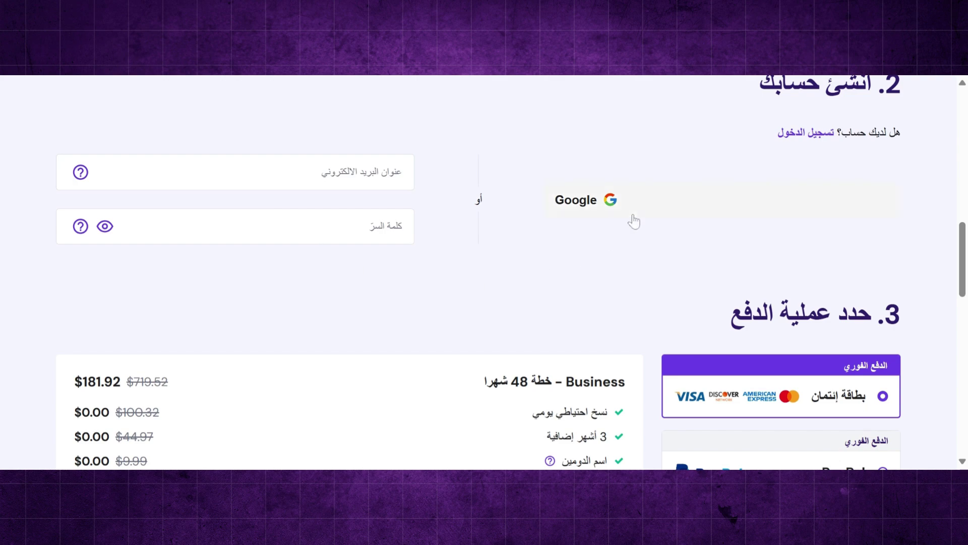
- Select PayPal as the payment method and pass through the optional name and phone fields
scroll(506, 302, "down", 3)
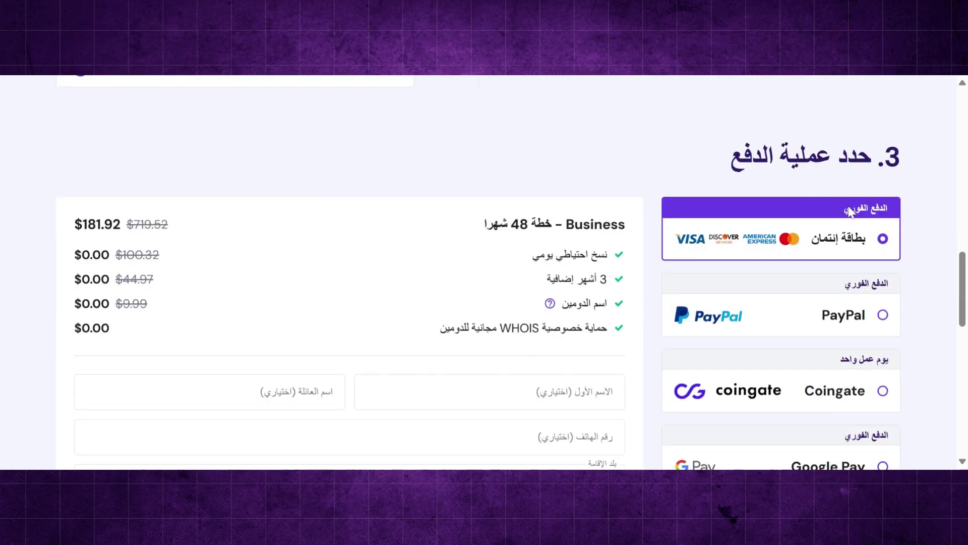
left_click(883, 314)
scroll(885, 318, "down", 2)
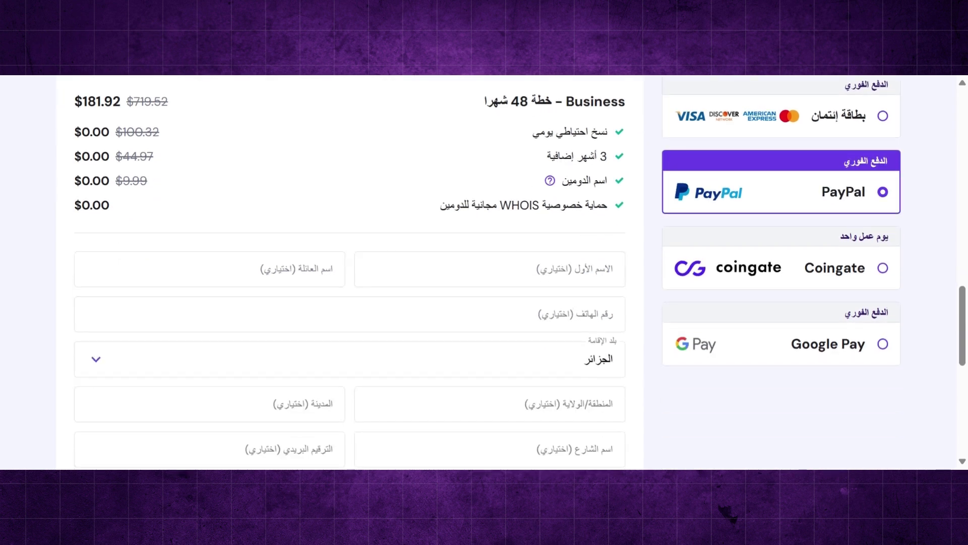
scroll(520, 273, "down", 1)
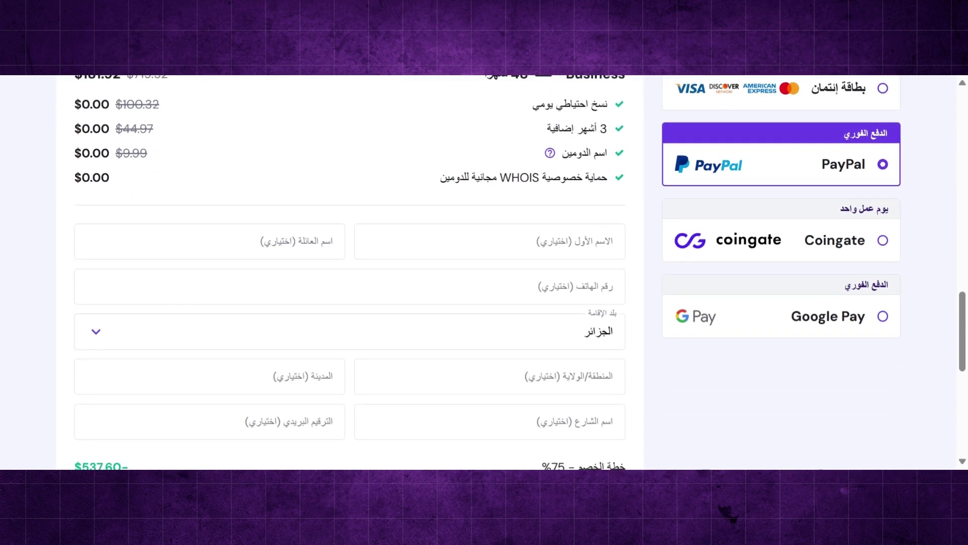
left_click(613, 240)
left_click(332, 240)
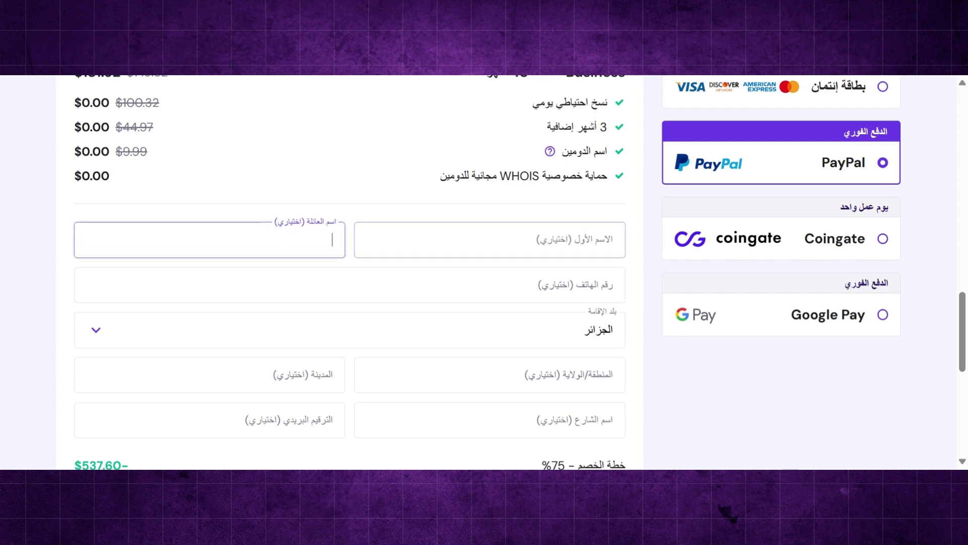
left_click(612, 285)
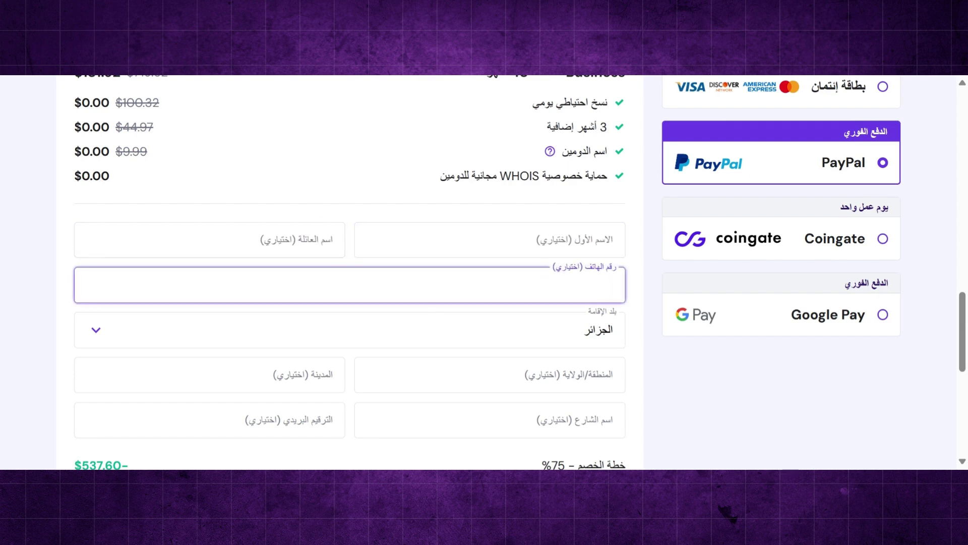
scroll(457, 341, "down", 5)
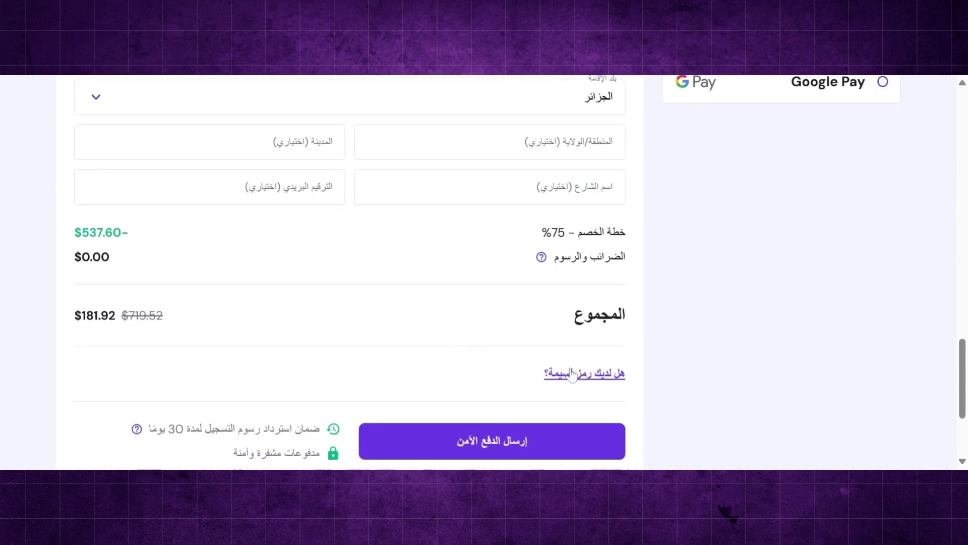
- Apply coupon code ARABOTIX, raising the discount to 77% for a $163.73 total
left_click(574, 376)
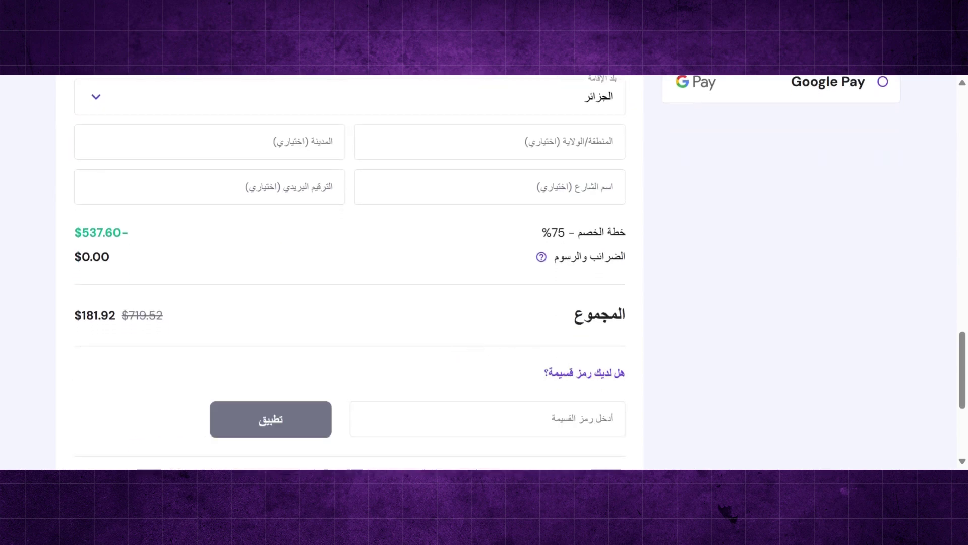
type("ARA")
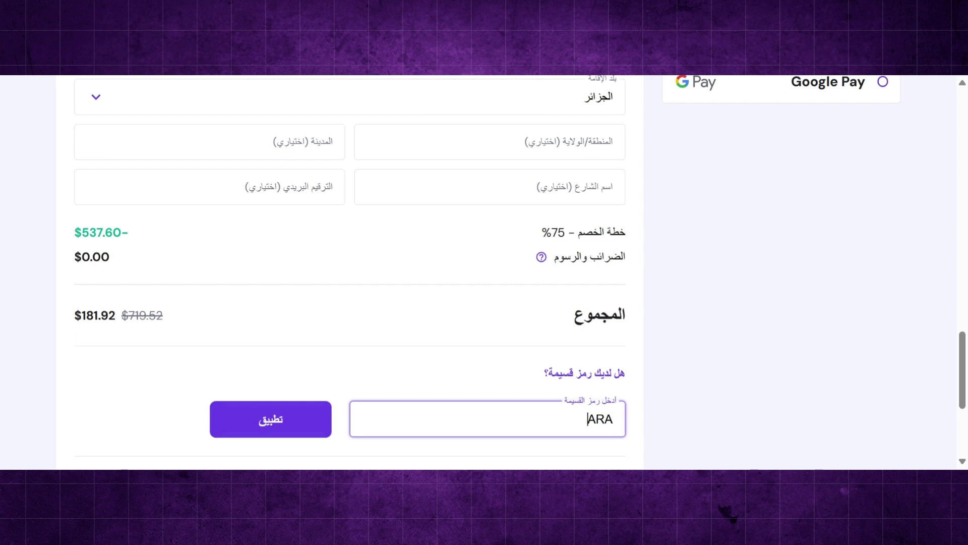
type("BOTIX")
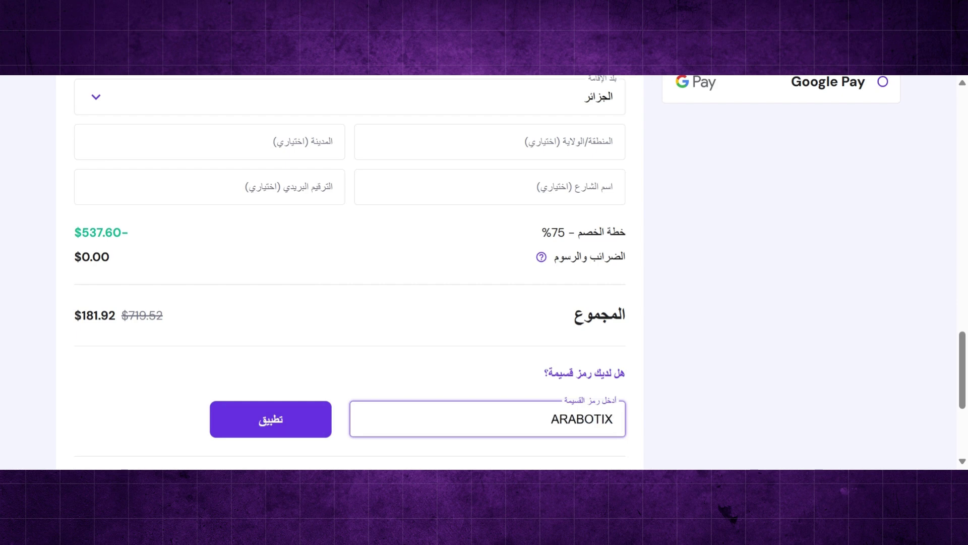
left_click(315, 422)
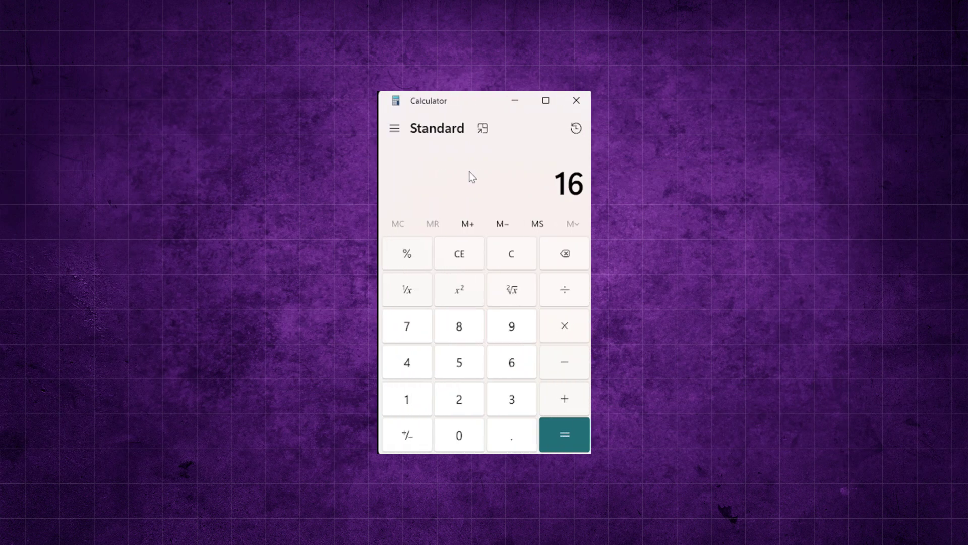
- Calculate 163.73 / 51 / 30 for a daily cost of about 0.107
type("3.73/51/30")
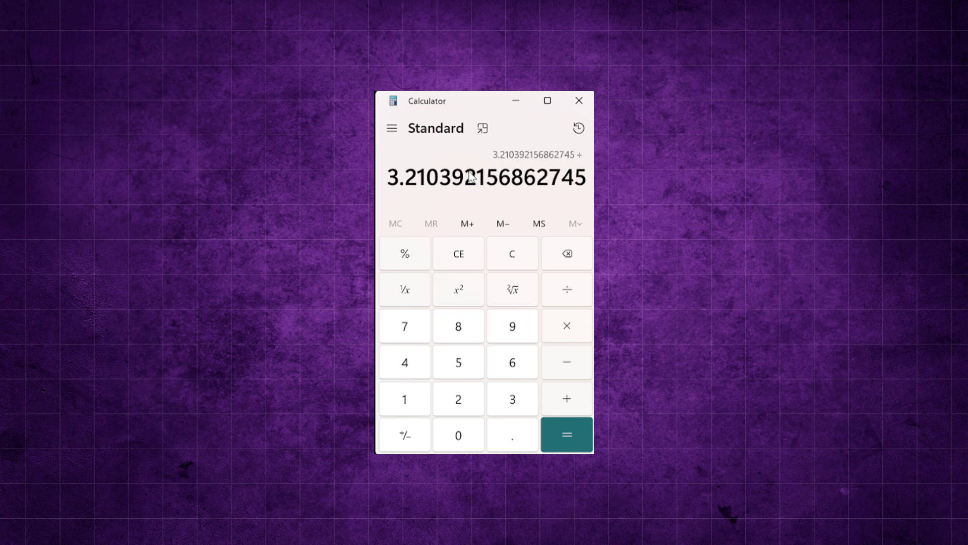
key("Return")
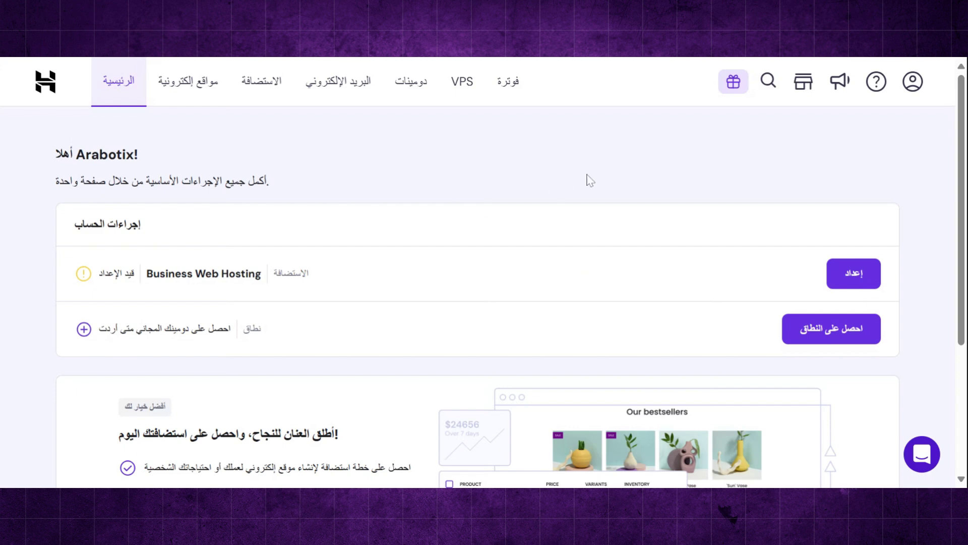
- Search for arabotix.com as the free domain and find it is taken
left_click(804, 334)
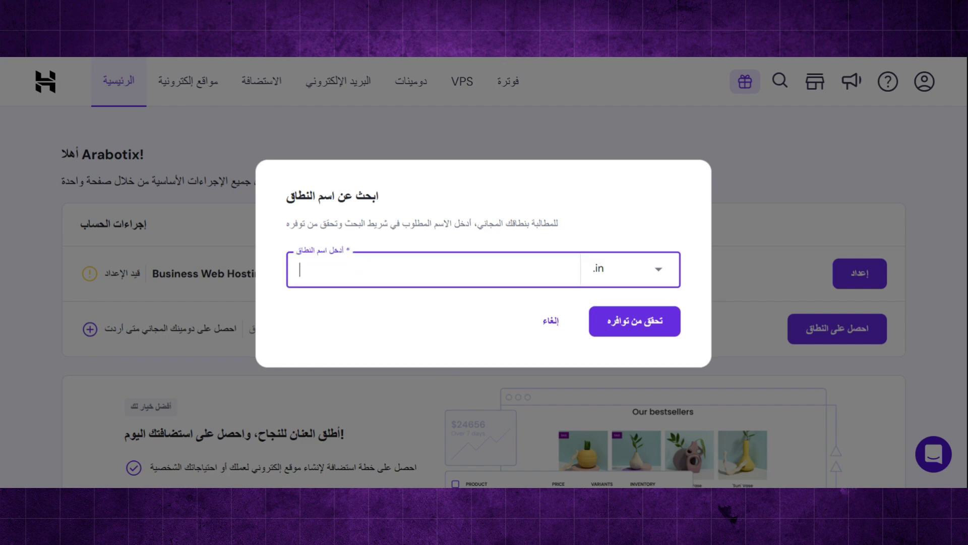
type("شق")
type("arabotix")
left_click(653, 276)
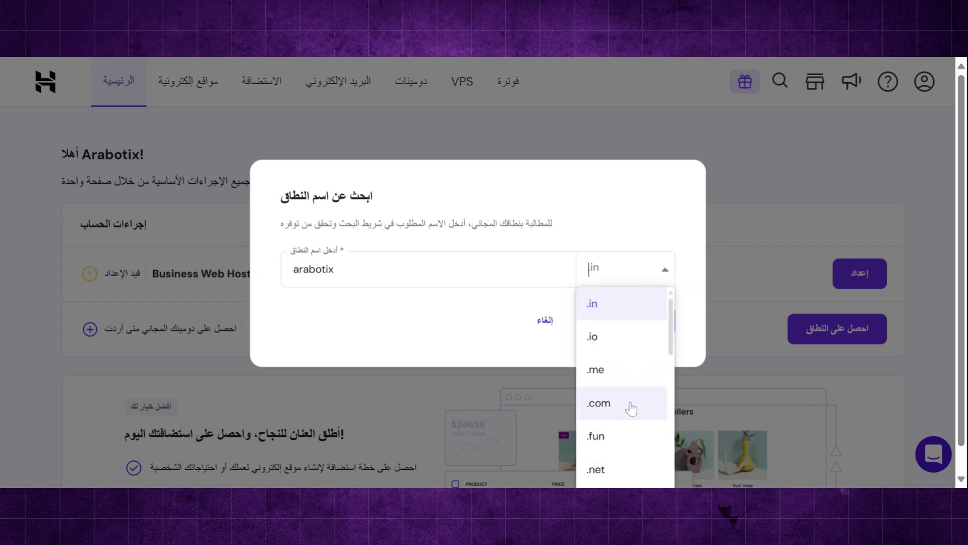
left_click(599, 403)
left_click(633, 322)
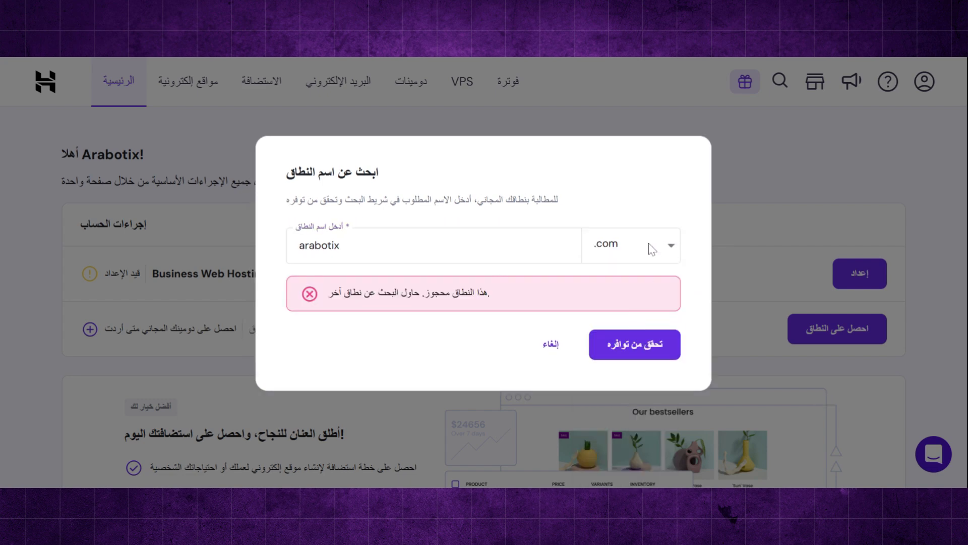
- Switch to the .io ending, confirm arabotix.io is available and claim it
left_click(652, 247)
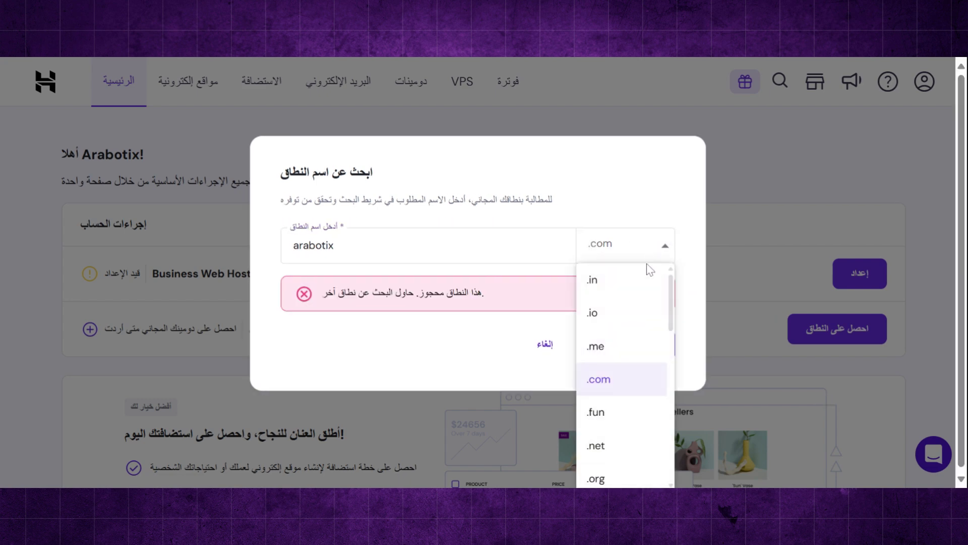
left_click(624, 325)
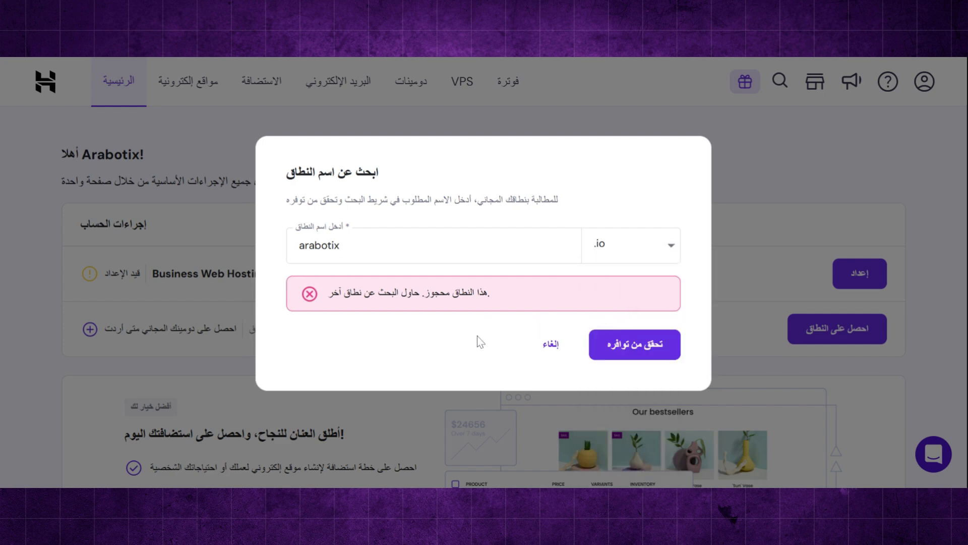
left_click(631, 356)
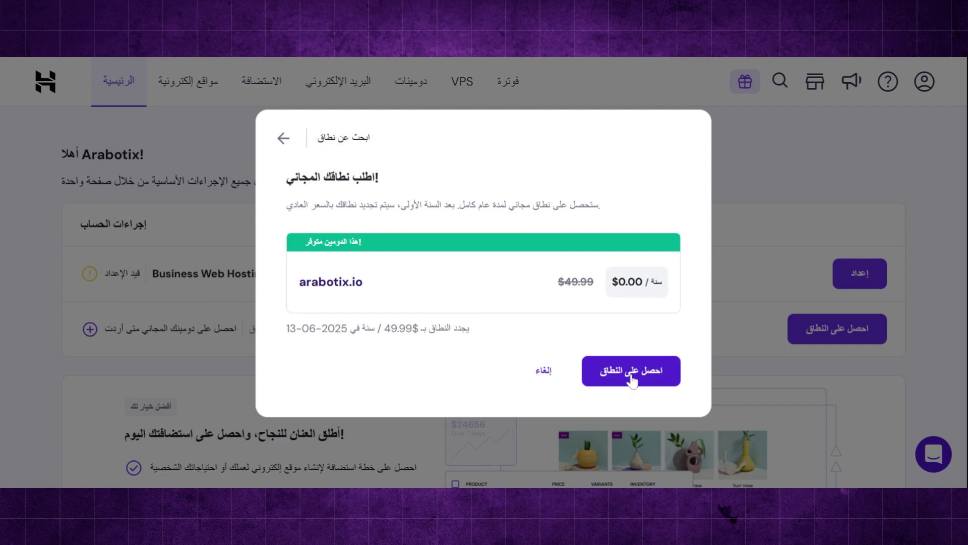
left_click(630, 374)
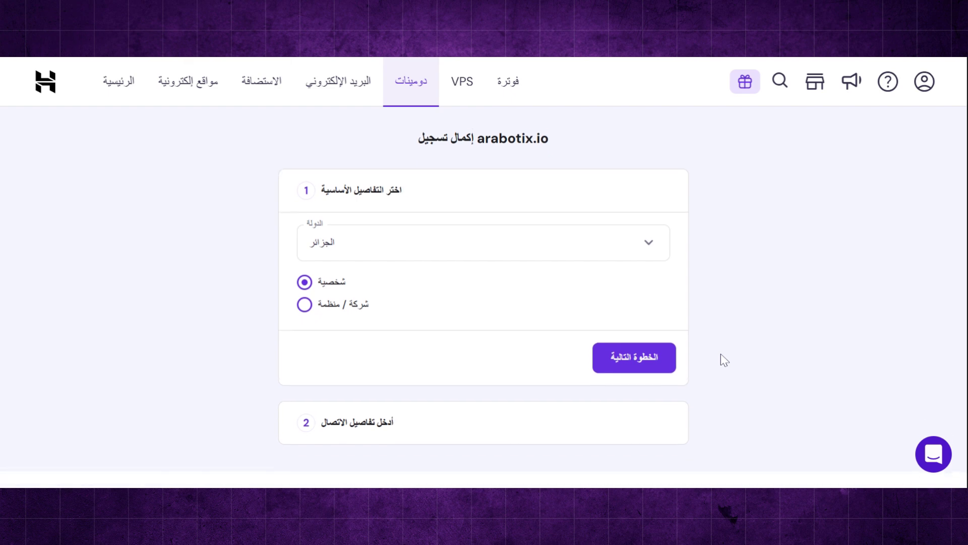
- Complete the arabotix.io registration through the details and confirmation screens
left_click(634, 375)
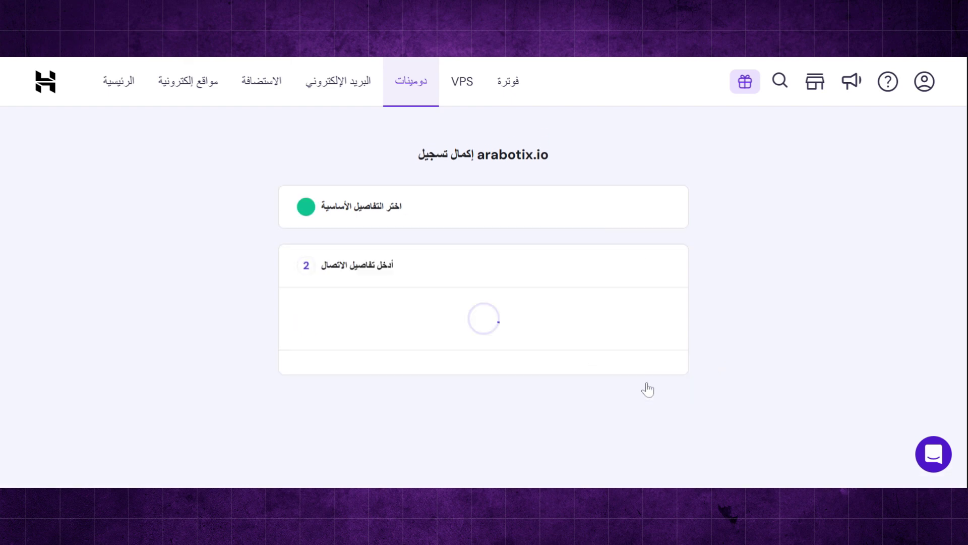
scroll(717, 261, "down", 6)
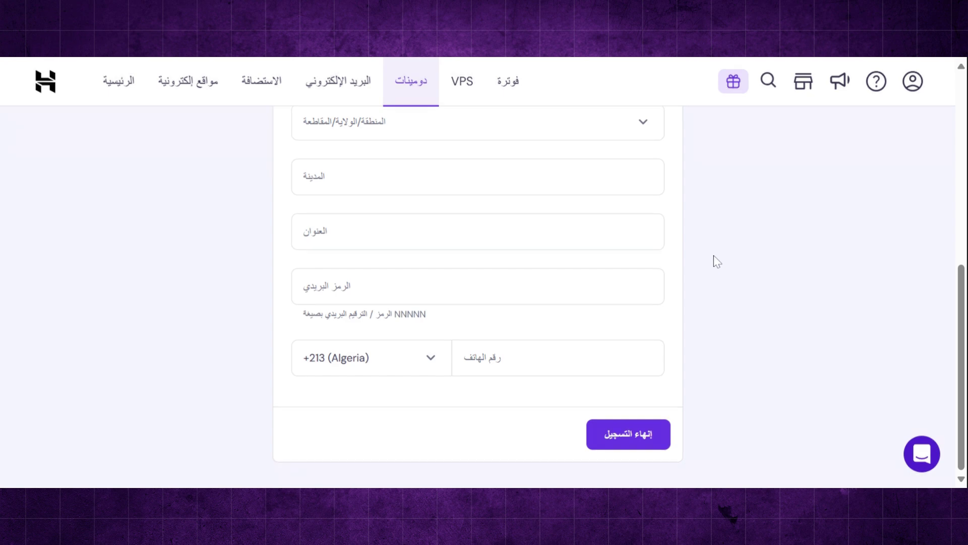
left_click(639, 441)
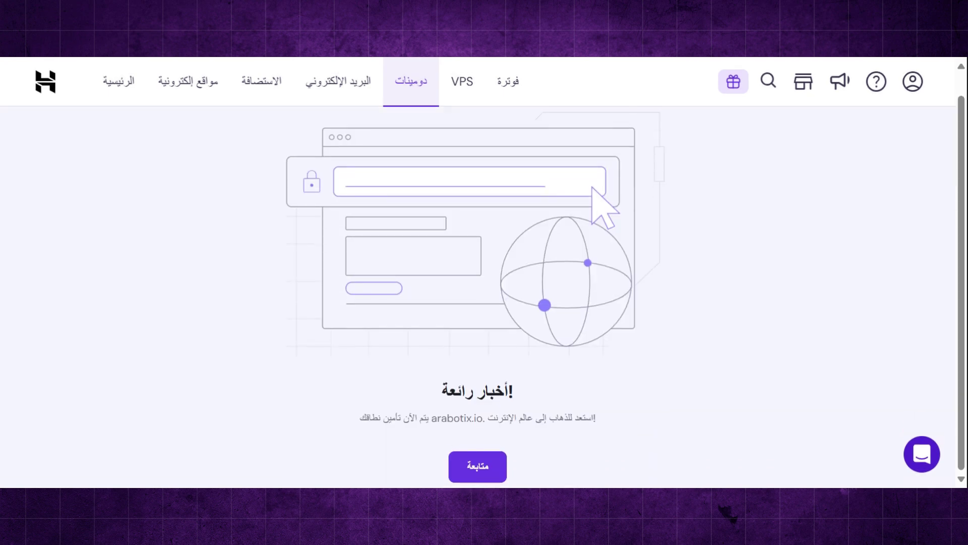
left_click(478, 469)
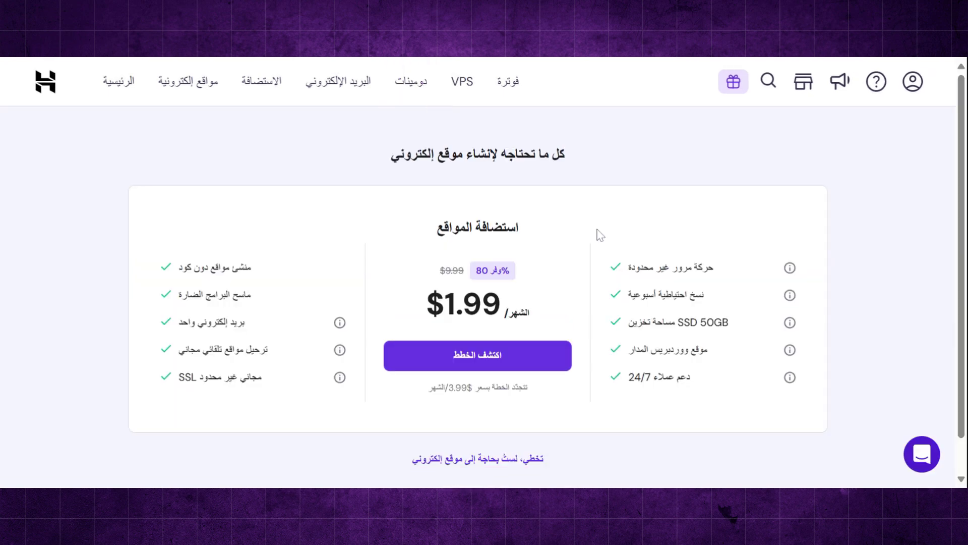
- Skip the hosting plan offer and return to the Home dashboard
scroll(600, 234, "down", 1)
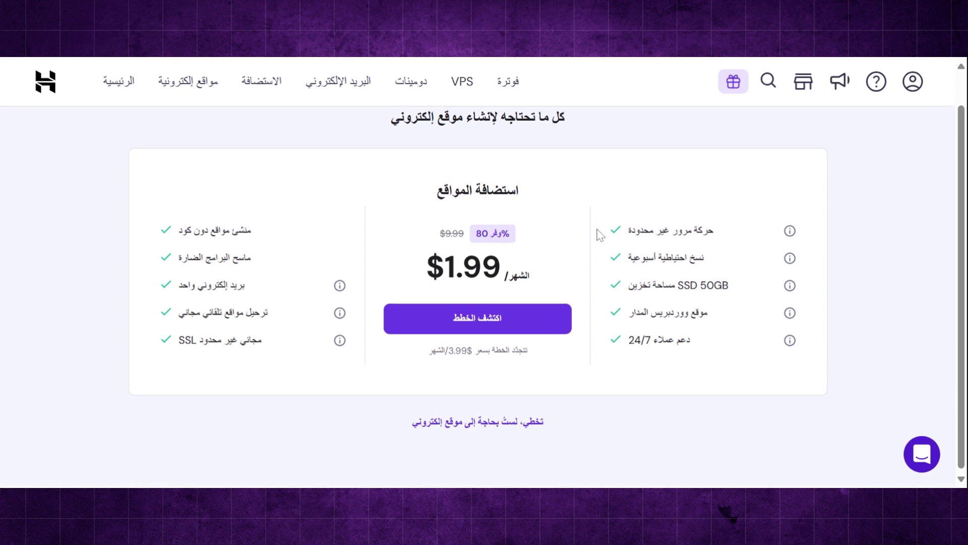
left_click(523, 433)
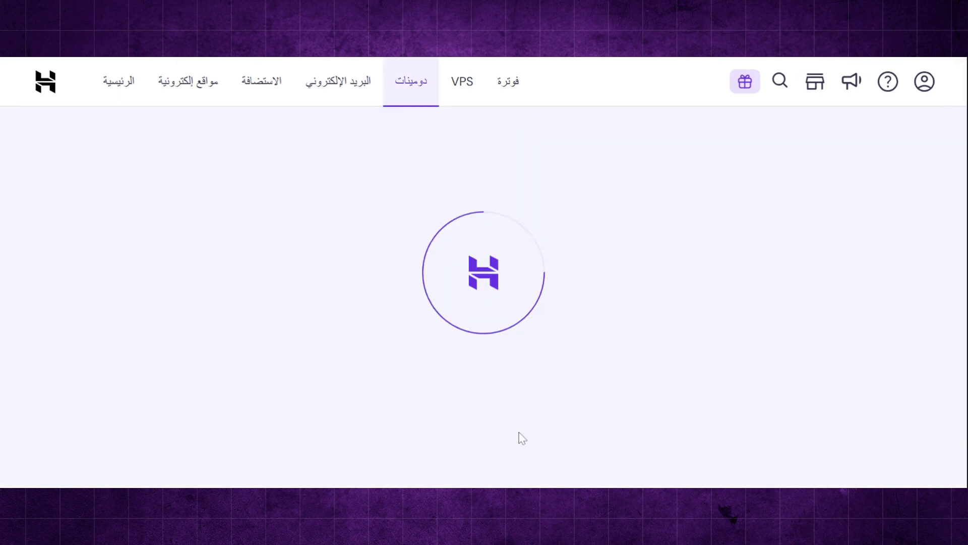
scroll(539, 309, "down", 3)
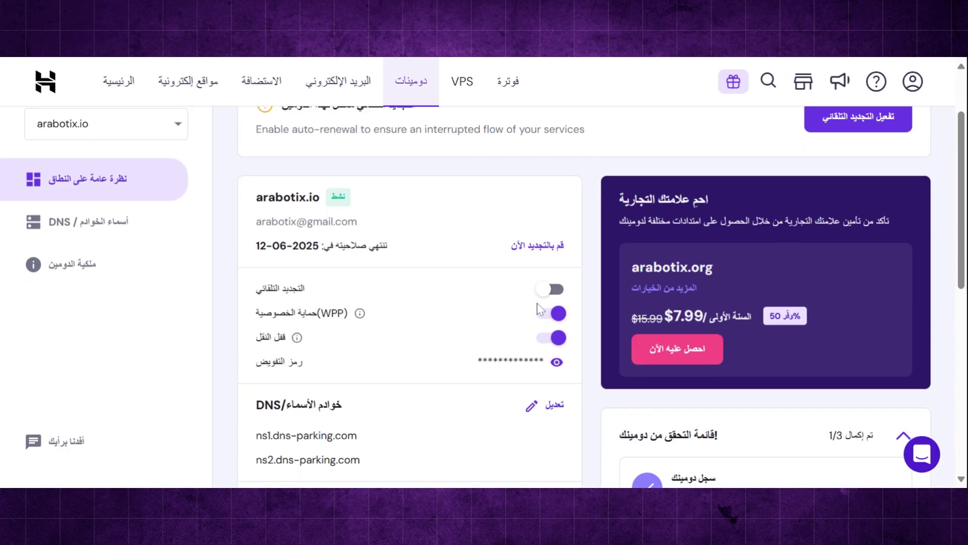
scroll(541, 309, "up", 1)
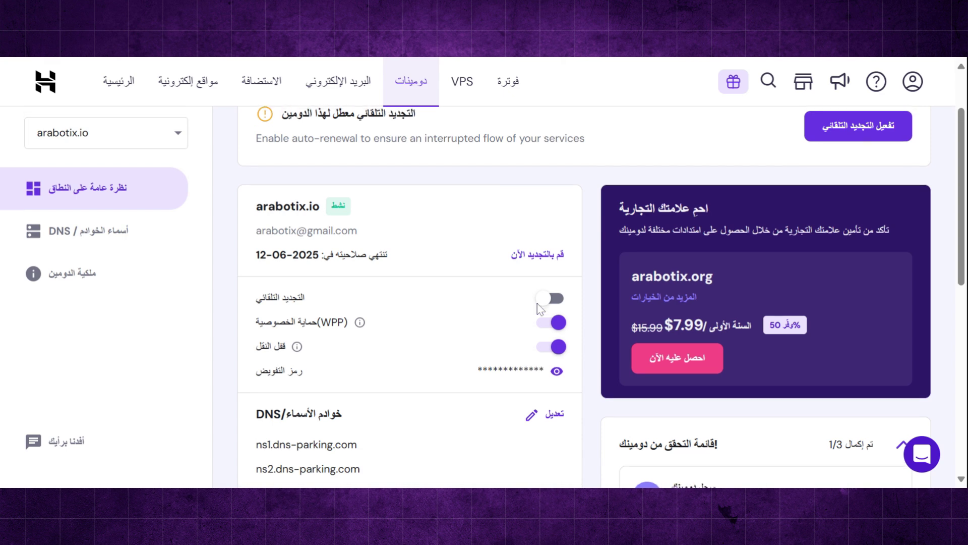
scroll(540, 306, "up", 1)
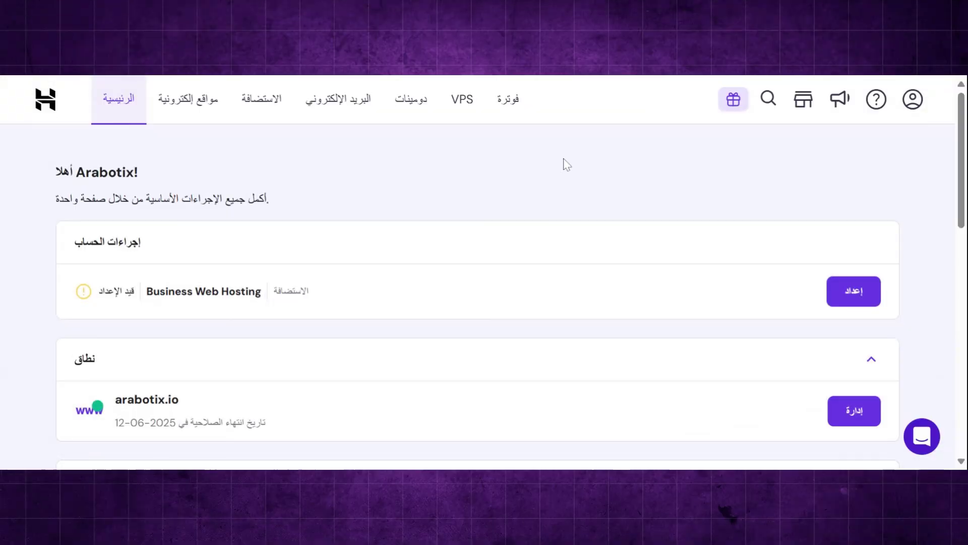
- Begin setting up the Business Web Hosting plan, skipping the question about who the site is for
scroll(565, 164, "down", 2)
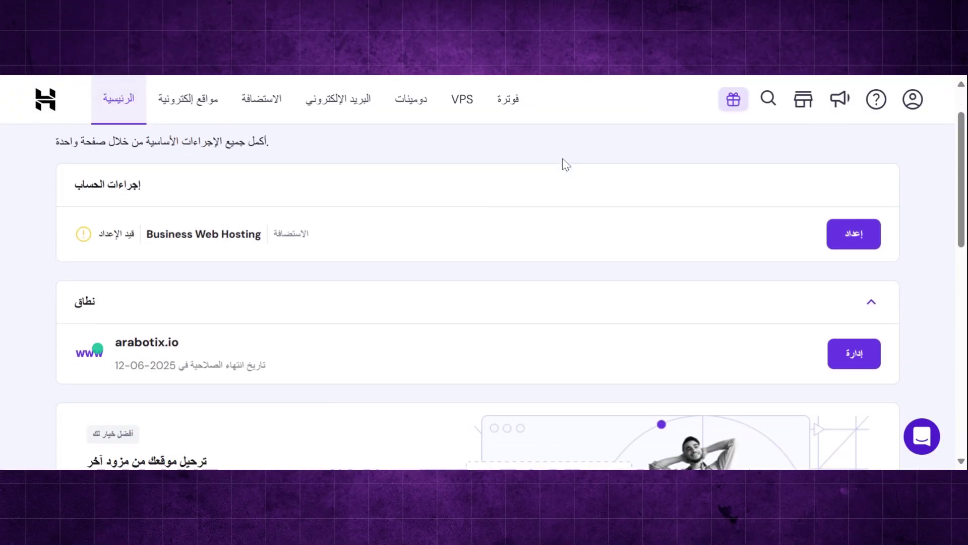
scroll(565, 163, "up", 2)
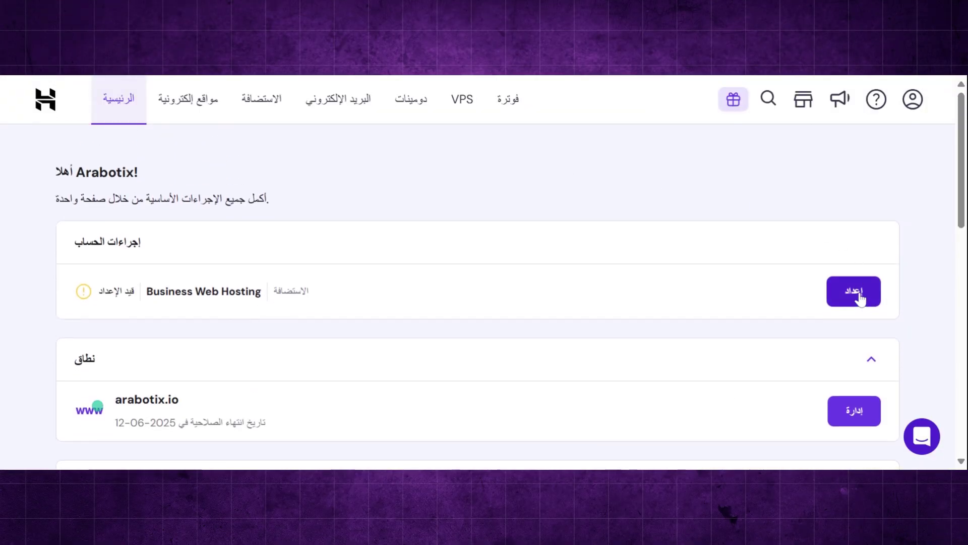
left_click(862, 296)
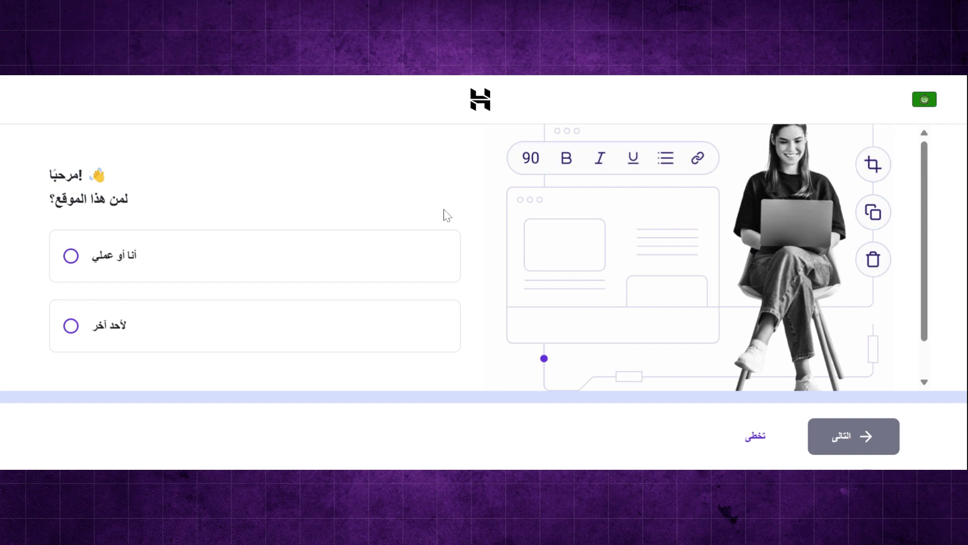
scroll(443, 213, "down", 1)
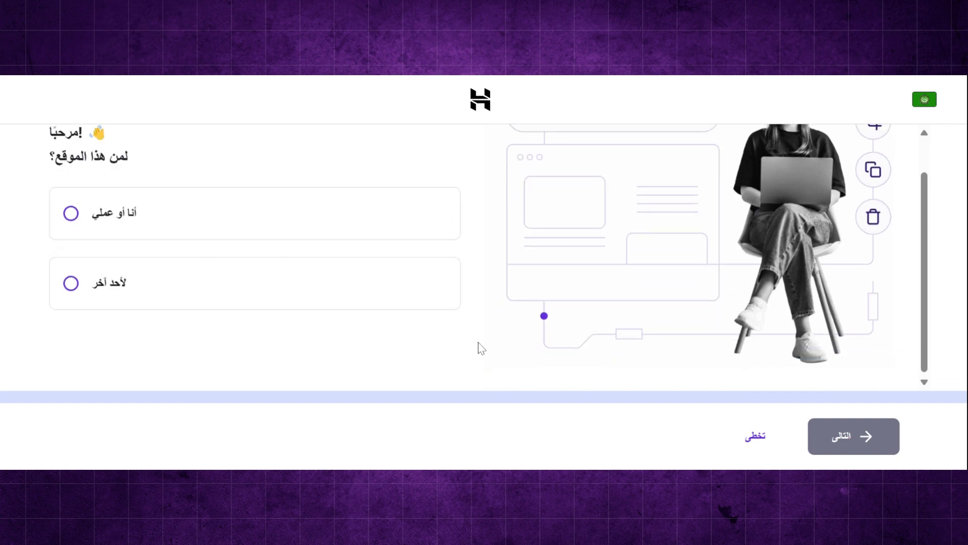
left_click(748, 446)
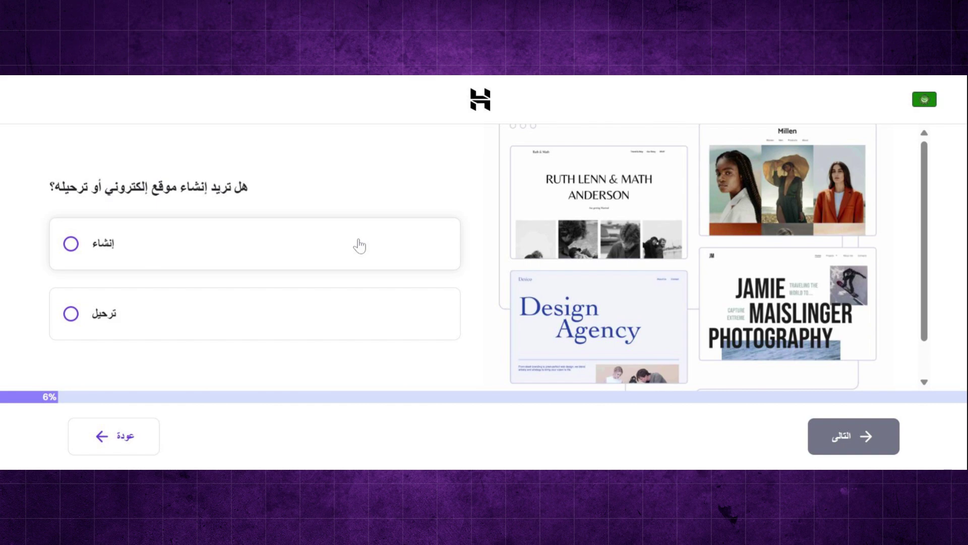
- Choose to create a new website built with the Hostinger website builder
left_click(360, 246)
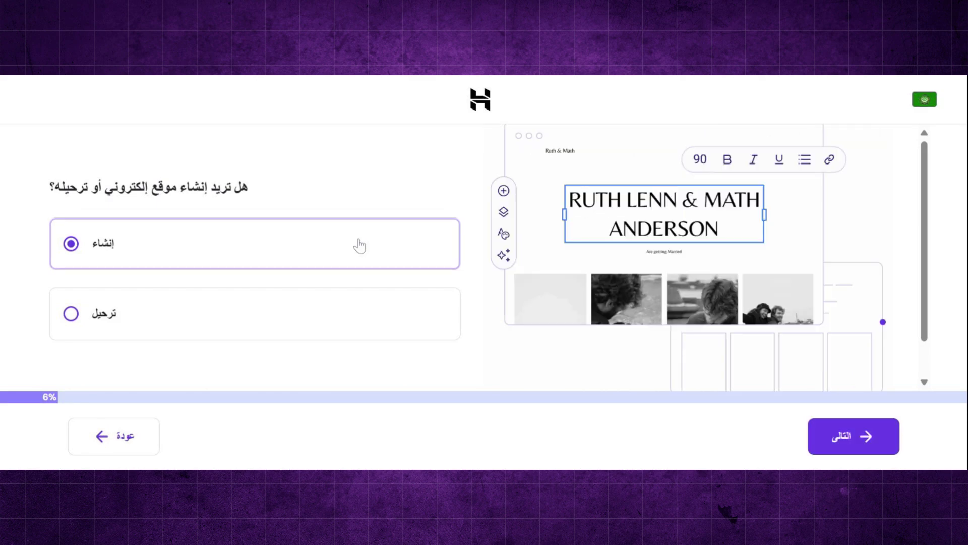
left_click(880, 444)
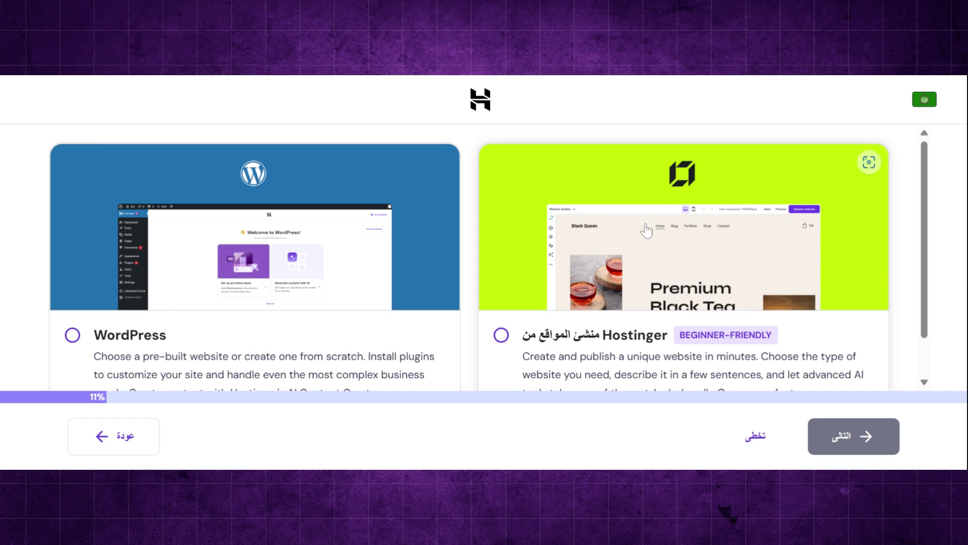
scroll(323, 312, "down", 1)
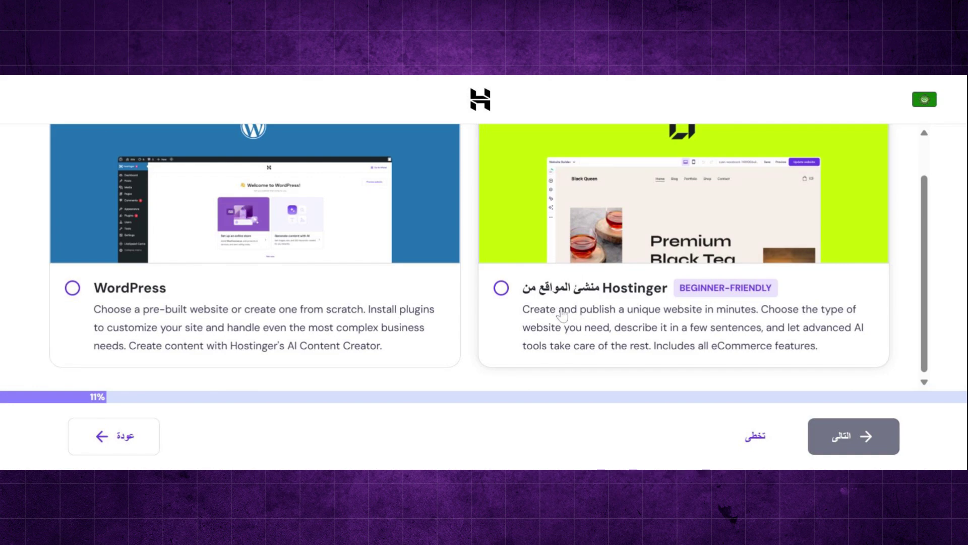
left_click(562, 315)
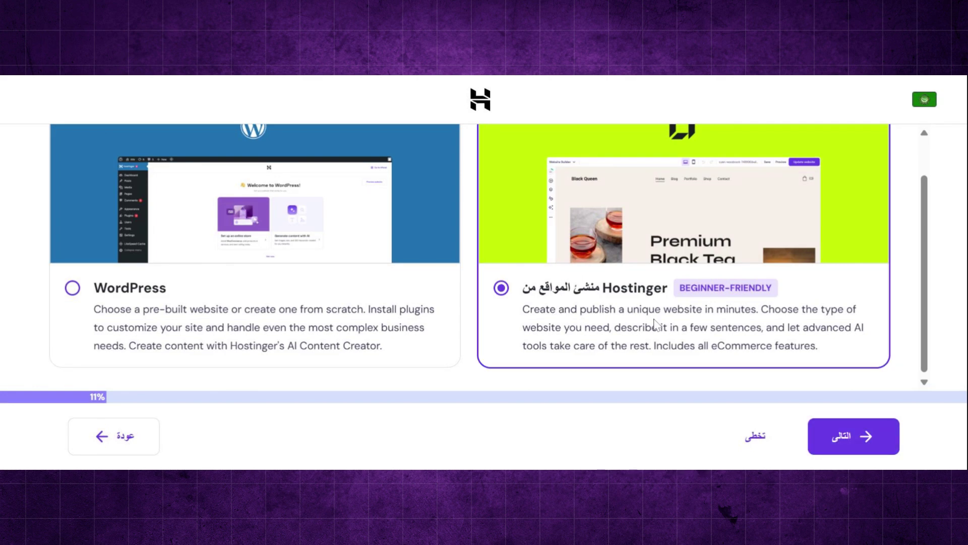
left_click(843, 443)
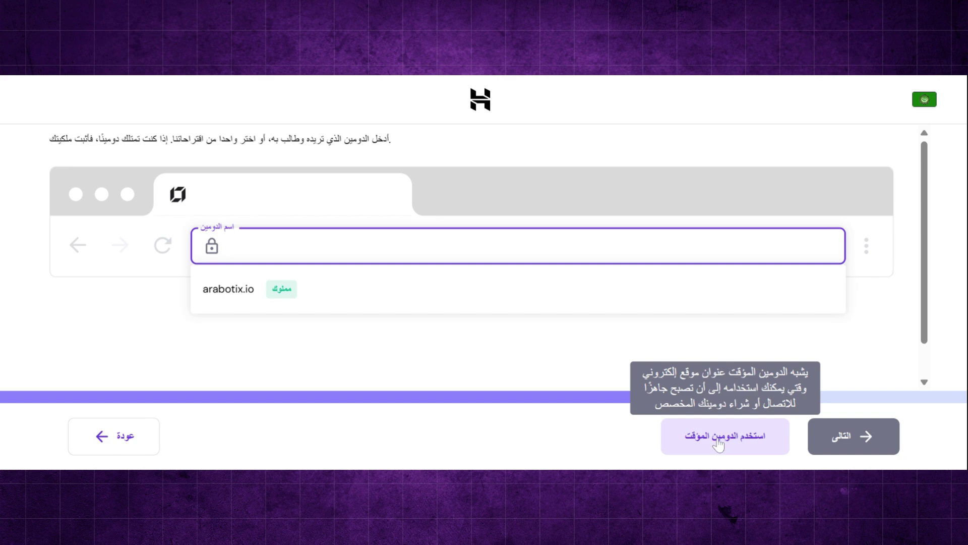
- Proceed with a temporary domain to finish the hosting setup
left_click(719, 442)
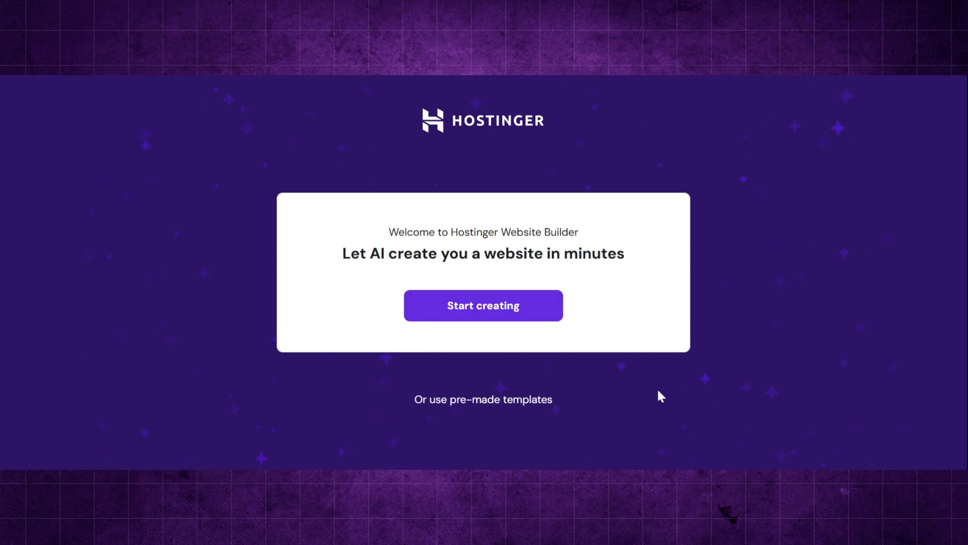
scroll(658, 391, "up", 3)
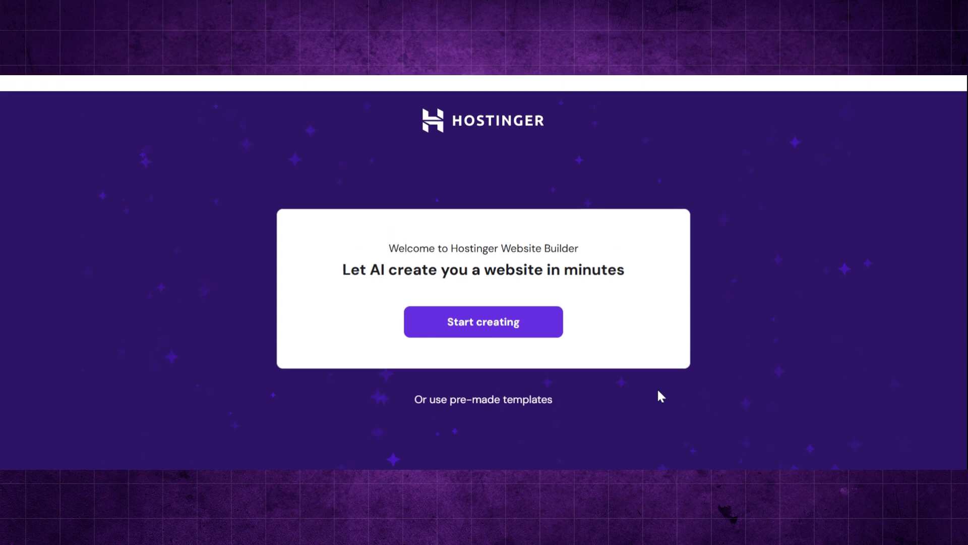
scroll(658, 391, "down", 3)
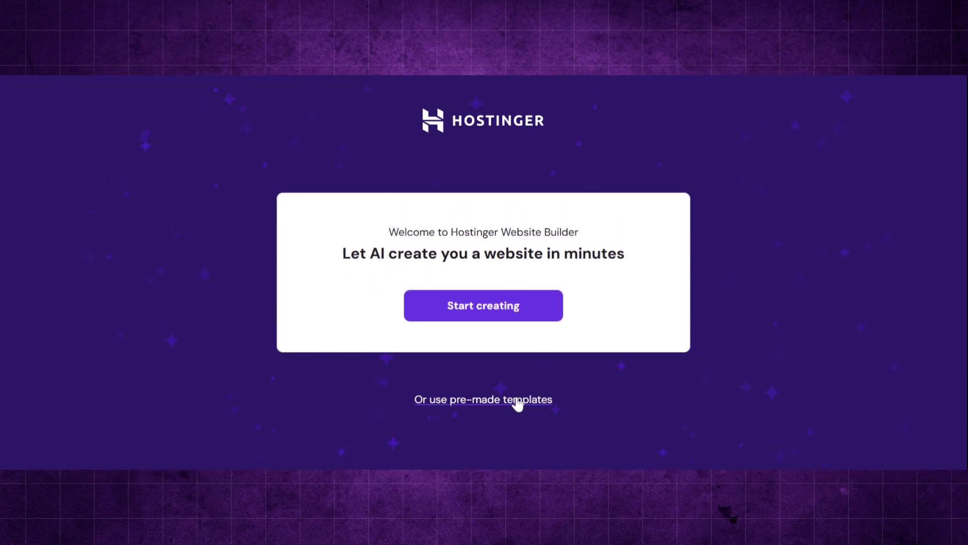
left_click(518, 400)
scroll(613, 225, "down", 6)
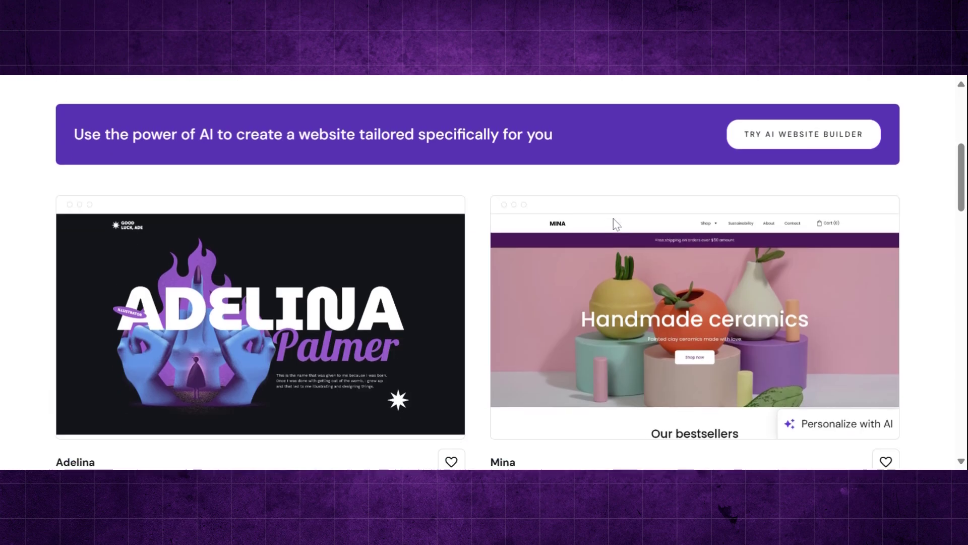
scroll(614, 223, "down", 20)
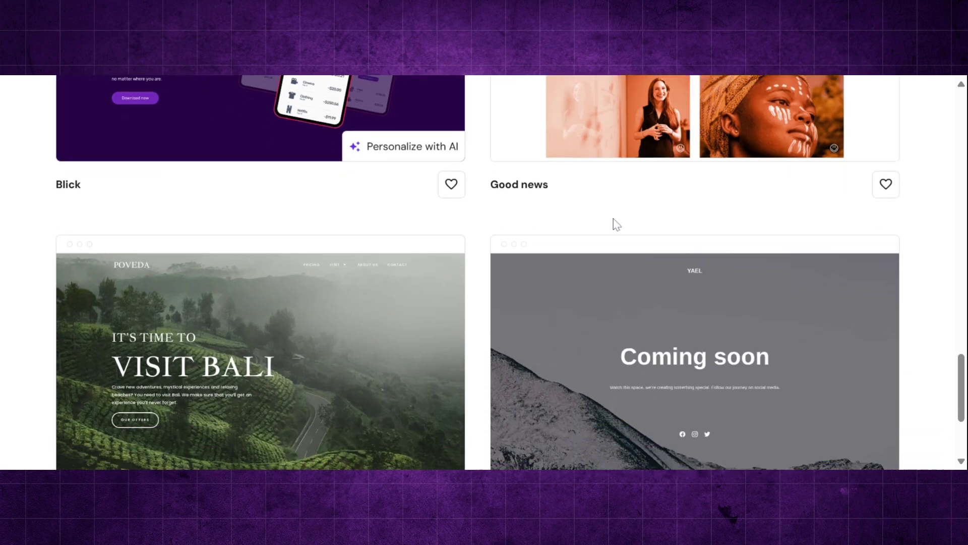
scroll(615, 223, "up", 10)
scroll(162, 93, "up", 3)
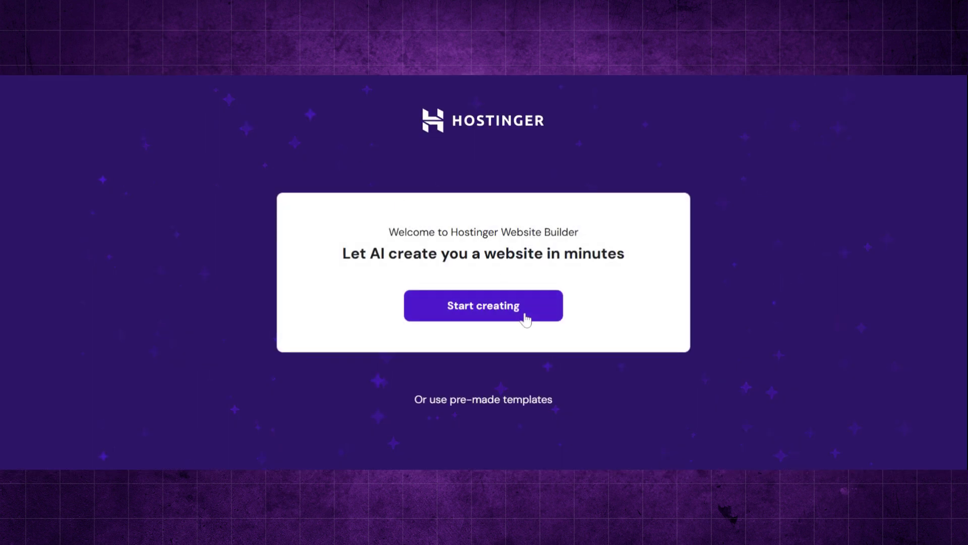
- Start an AI-built Blog website with the brand name and the pasted Arabic description
left_click(526, 319)
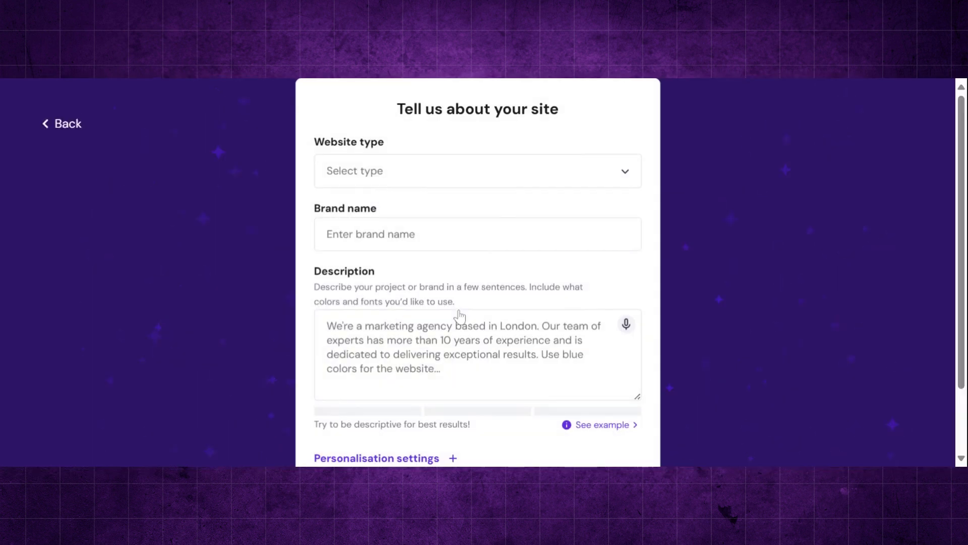
left_click(630, 176)
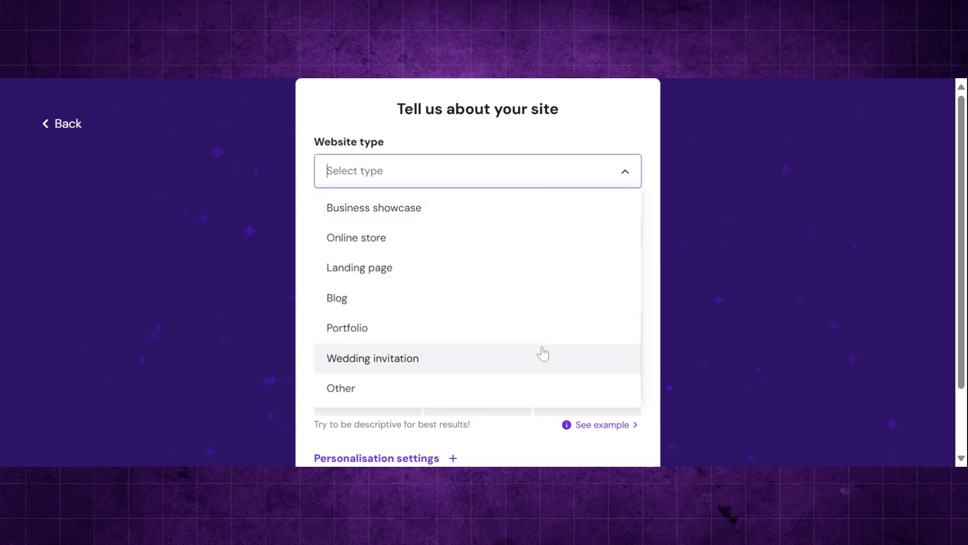
left_click(523, 305)
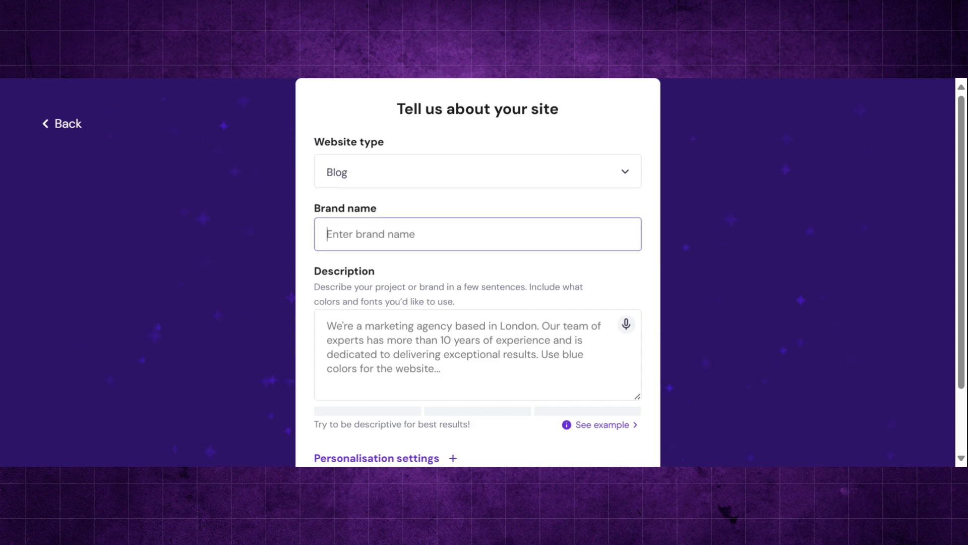
type("arabotix")
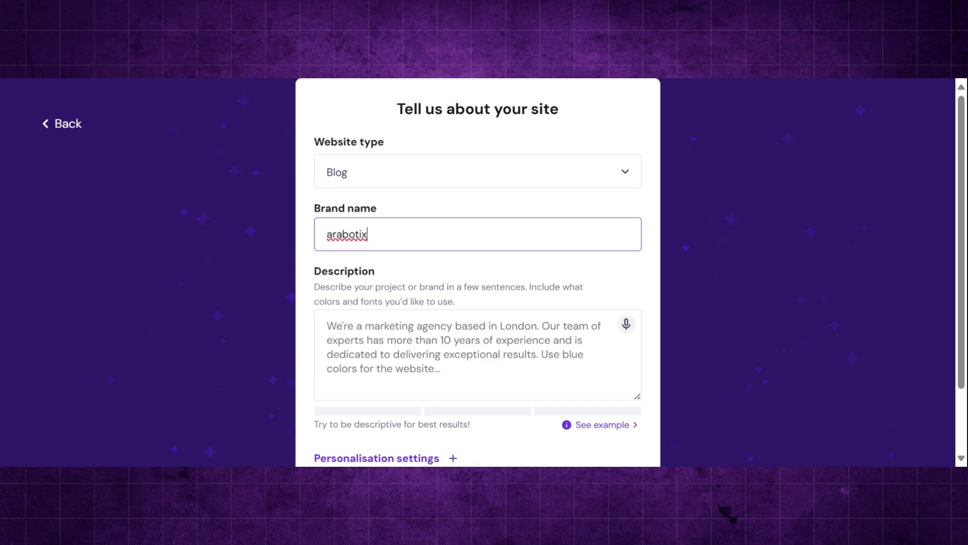
left_click(327, 325)
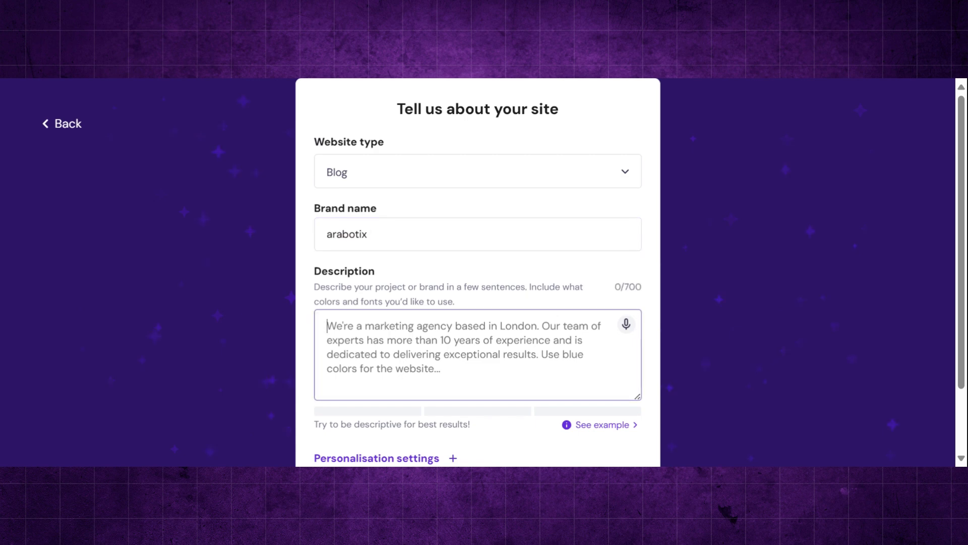
scroll(478, 272, "down", 2)
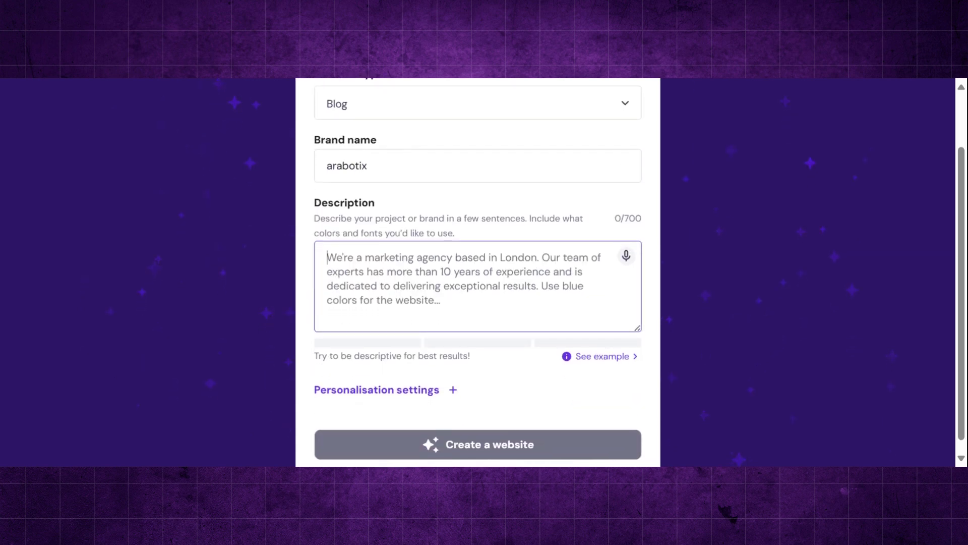
key("ctrl+v")
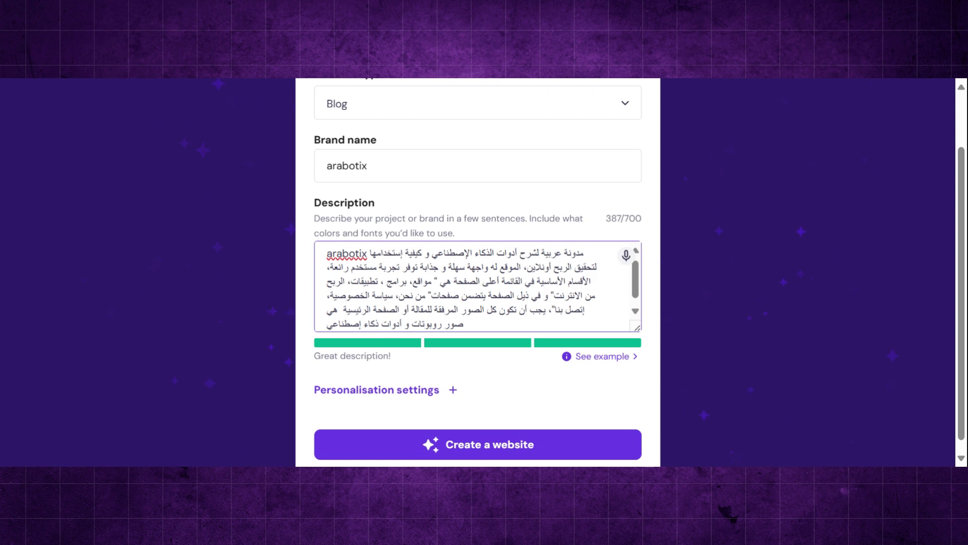
- Let the builder pick colours with Surprise me and generate the website
scroll(549, 387, "down", 1)
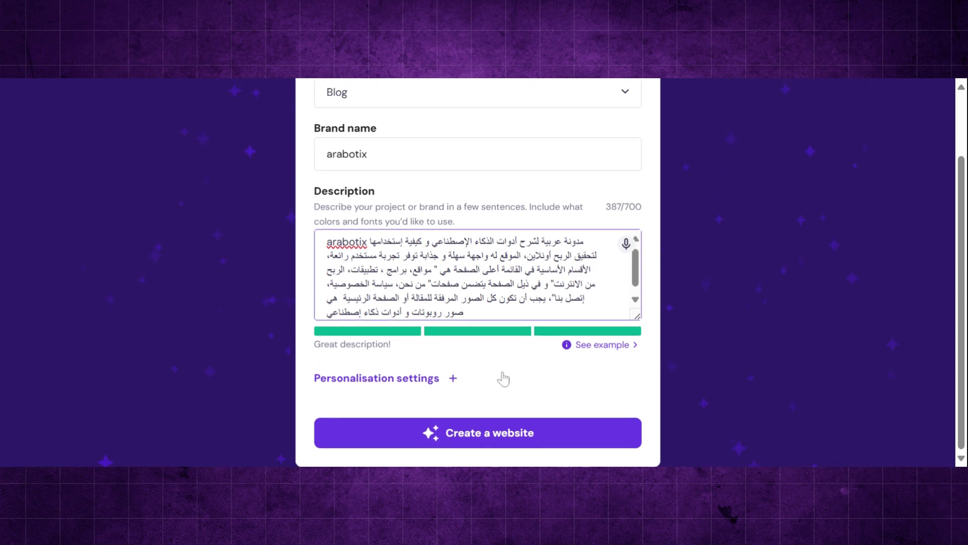
left_click(453, 379)
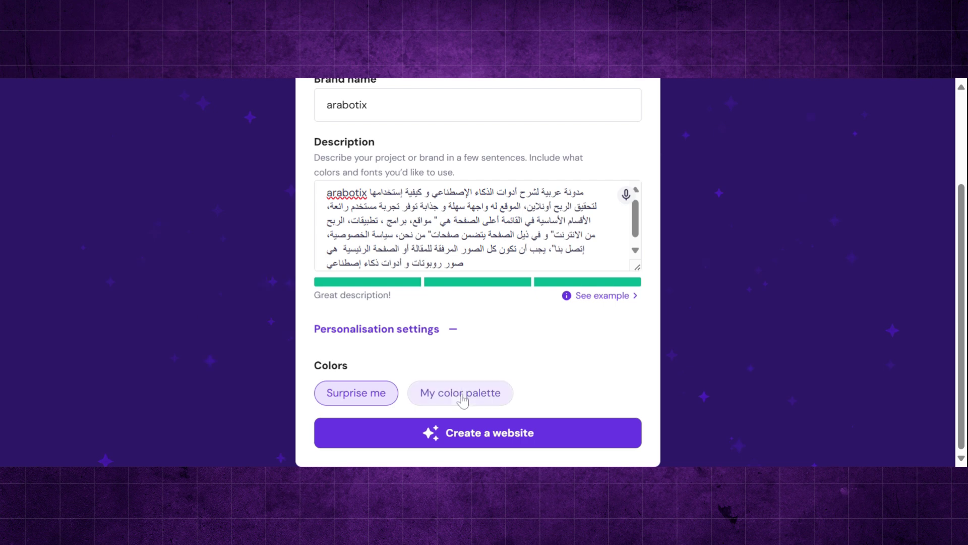
left_click(469, 395)
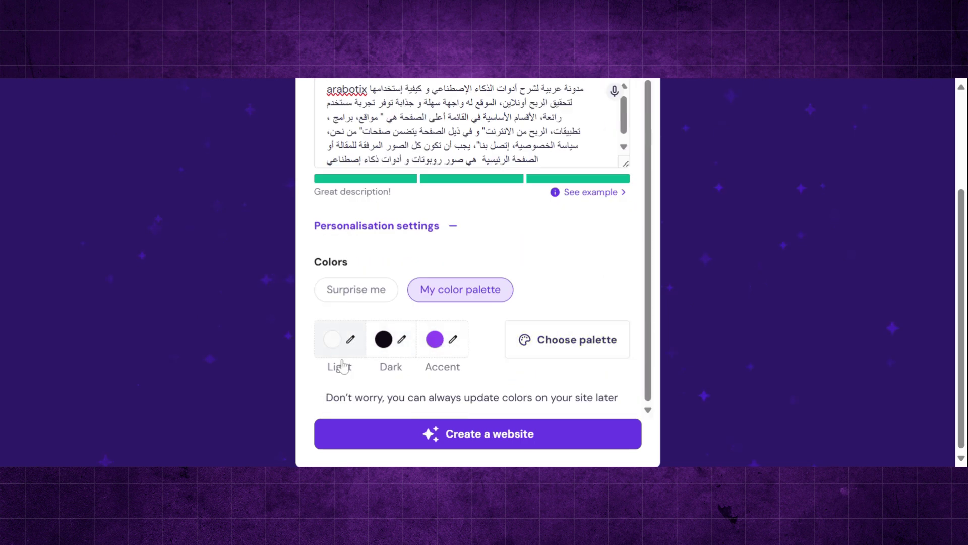
left_click(386, 299)
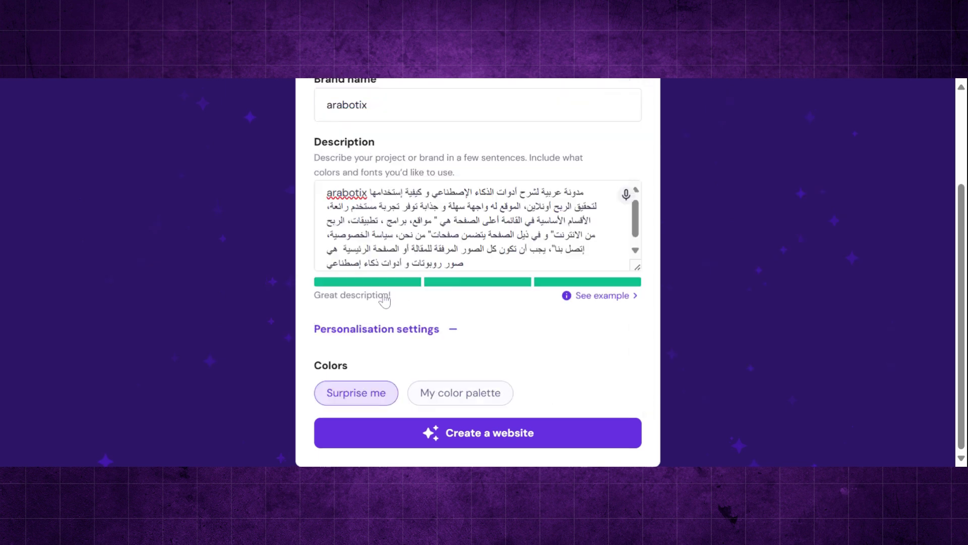
left_click(533, 443)
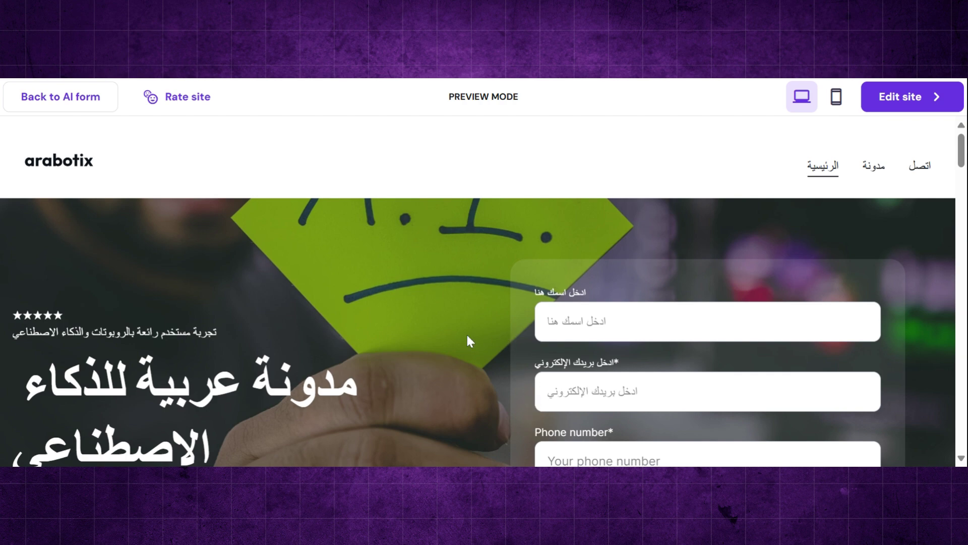
- Scroll the generated arabotix homepage preview down to the footer and back up slightly
scroll(466, 332, "down", 2)
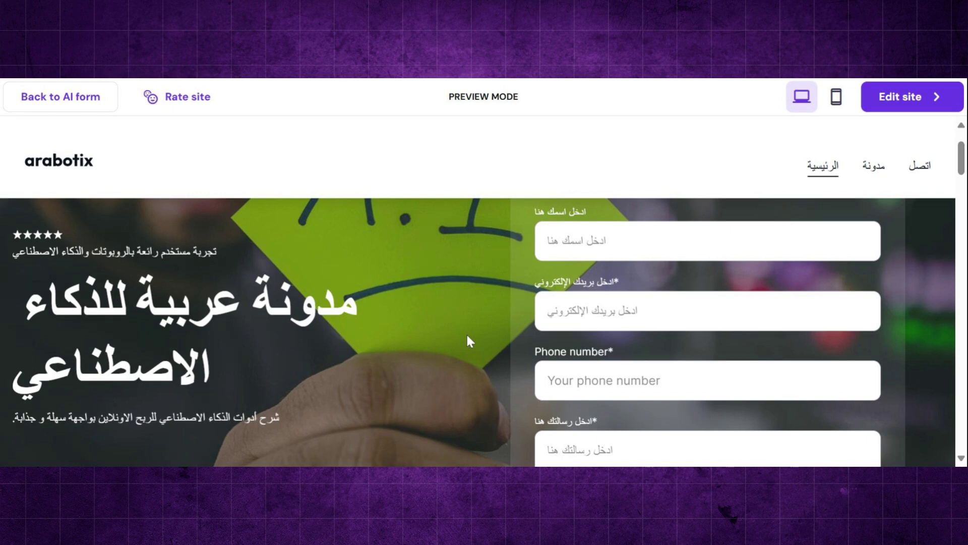
scroll(468, 336, "down", 6)
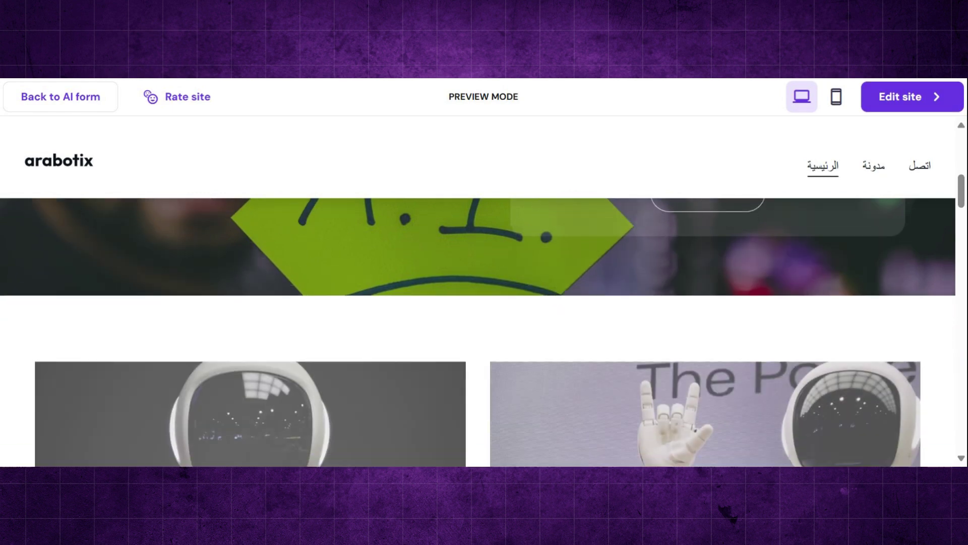
scroll(479, 332, "down", 5)
scroll(484, 332, "down", 8)
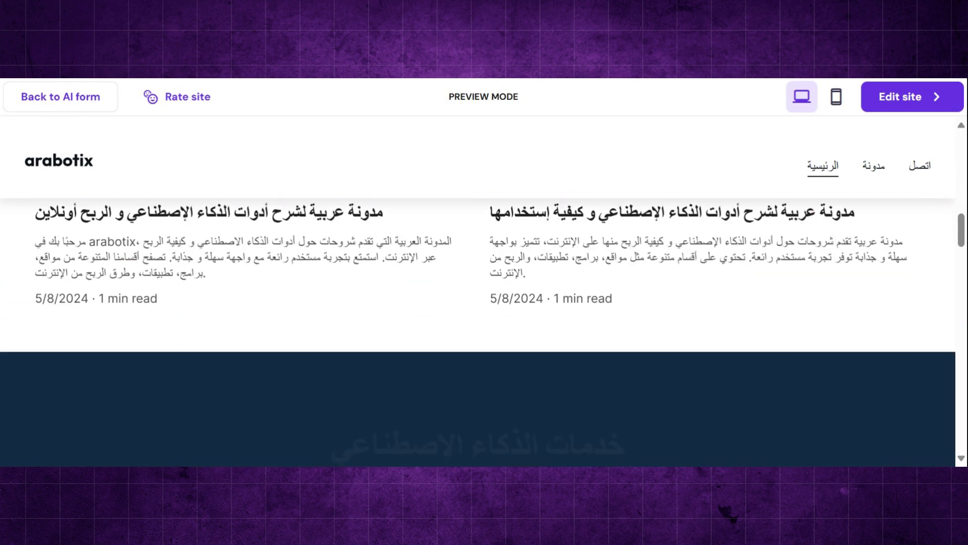
scroll(478, 332, "down", 8)
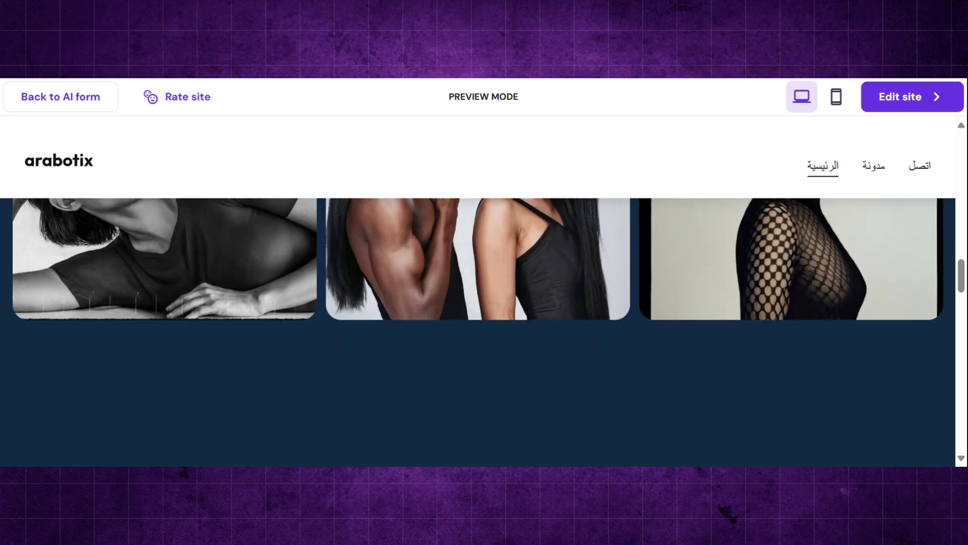
scroll(479, 332, "down", 9)
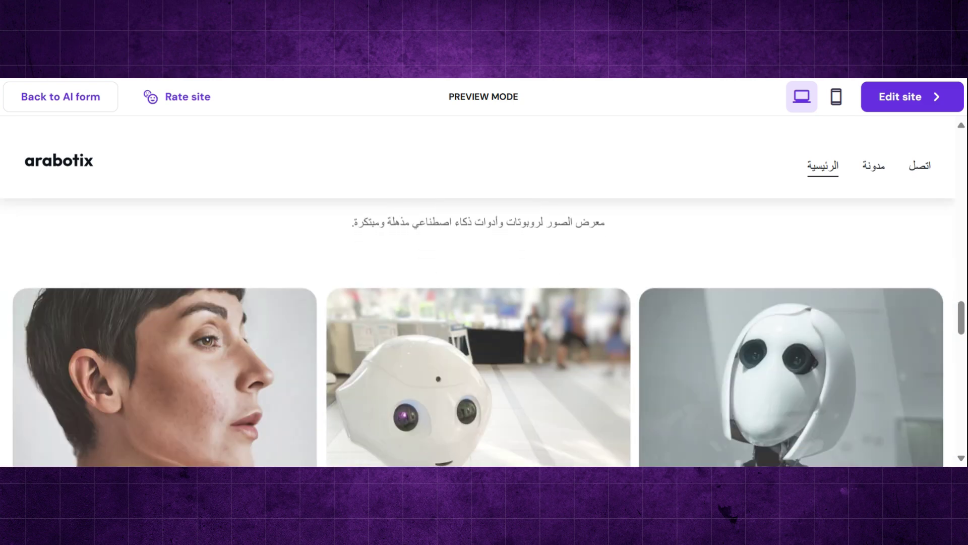
scroll(478, 332, "down", 9)
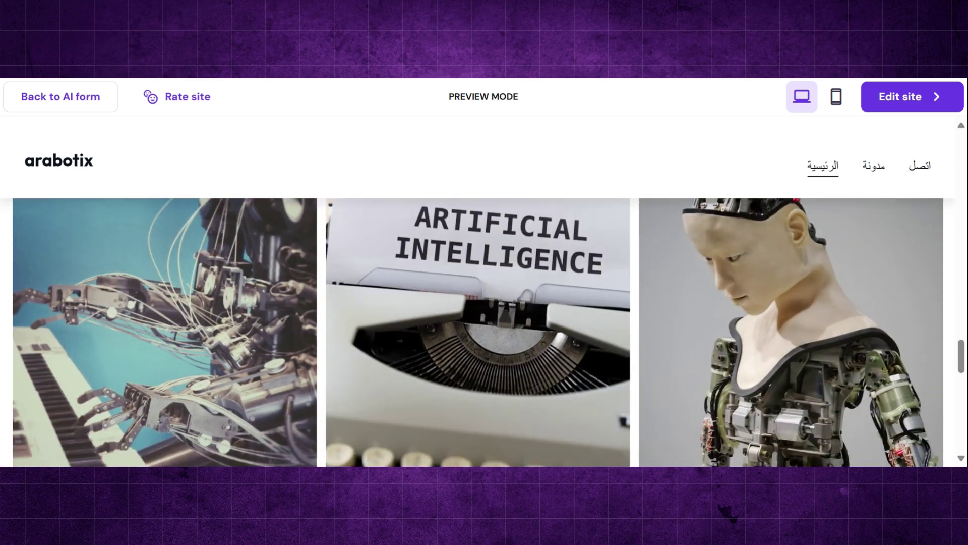
scroll(478, 332, "down", 8)
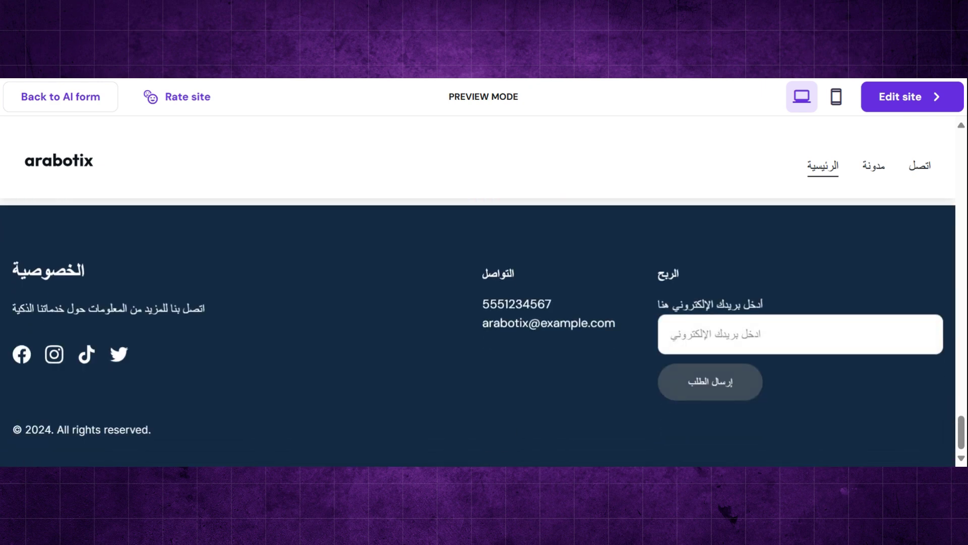
scroll(478, 331, "down", 1)
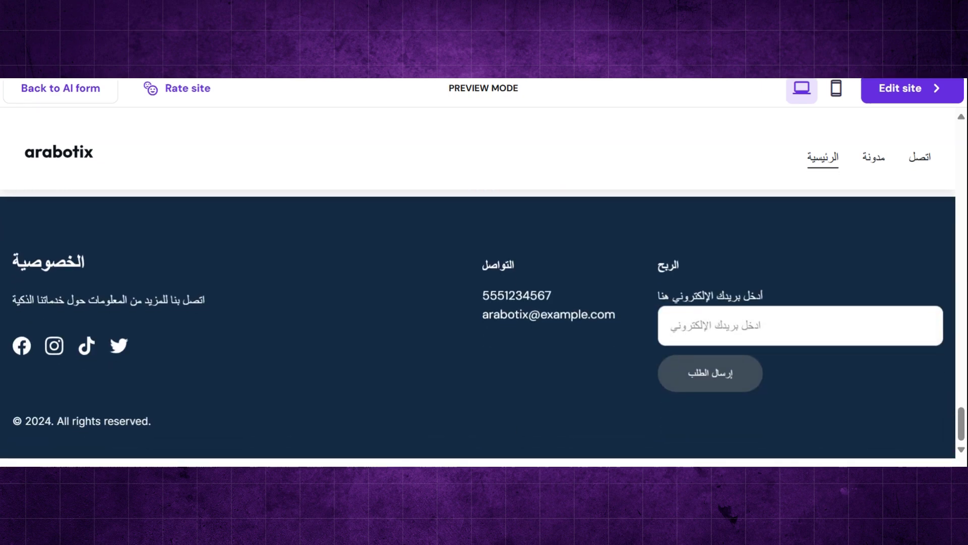
scroll(483, 272, "up", 1)
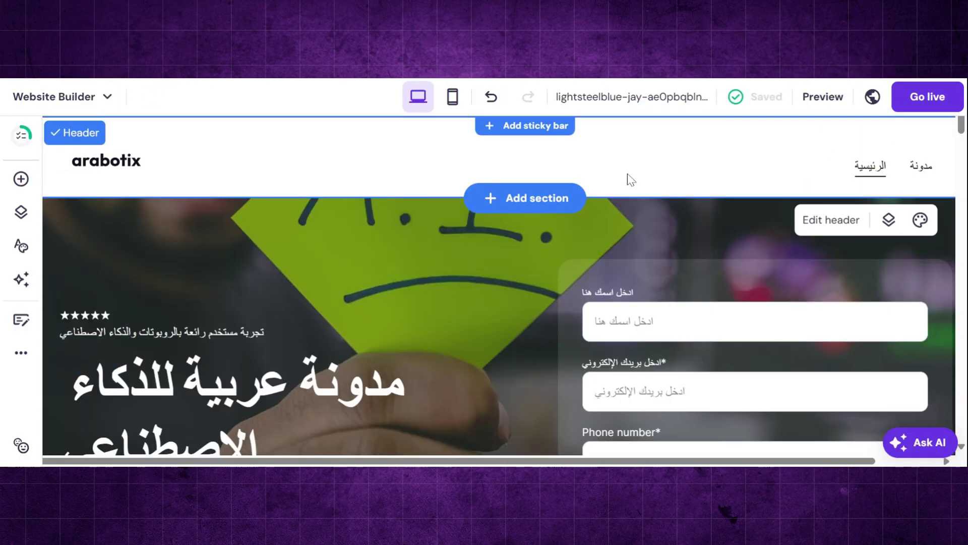
scroll(627, 171, "down", 2)
scroll(628, 171, "up", 2)
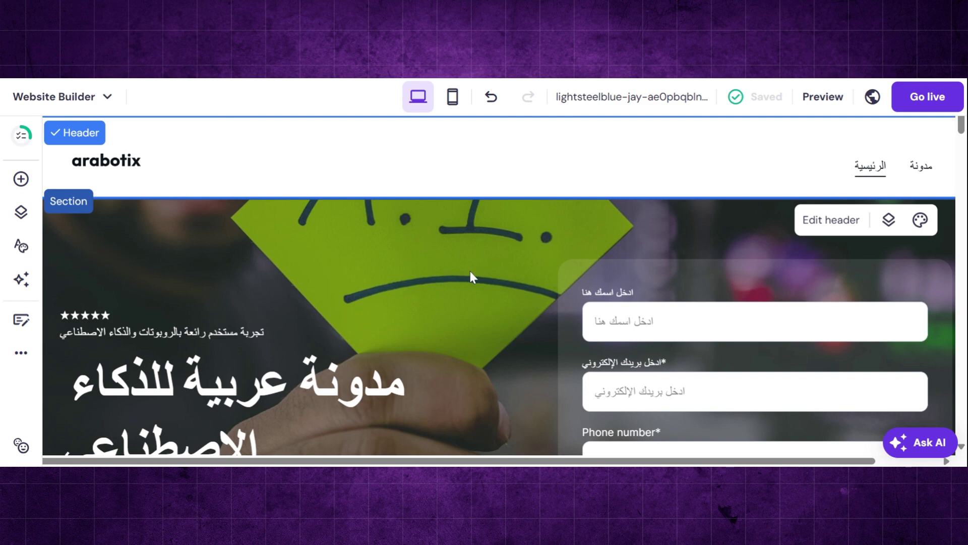
scroll(470, 271, "down", 2)
scroll(470, 271, "up", 2)
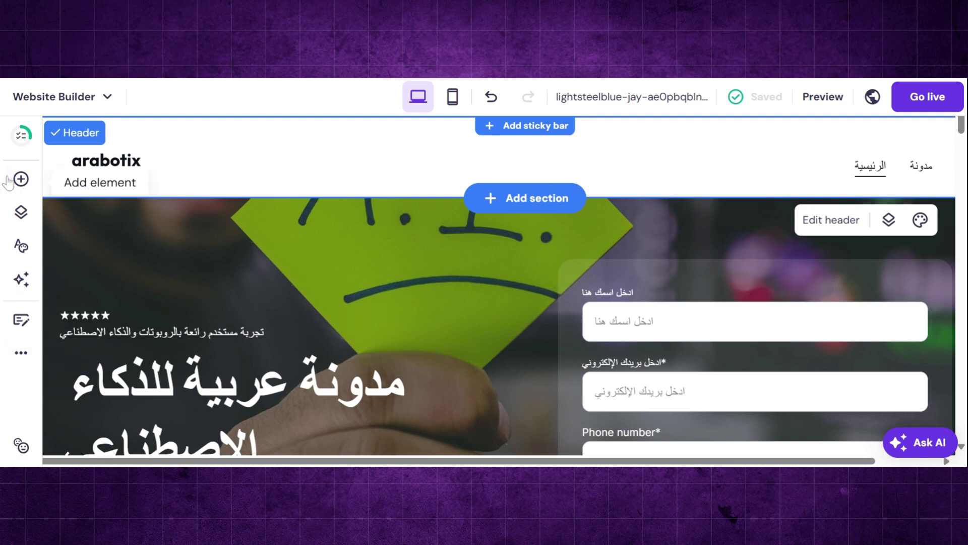
left_click(323, 234)
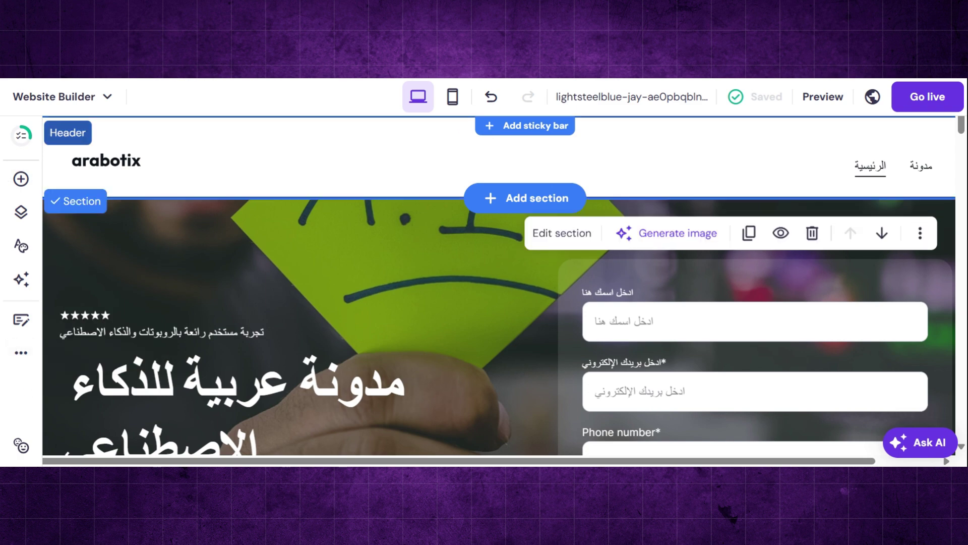
left_click(559, 161)
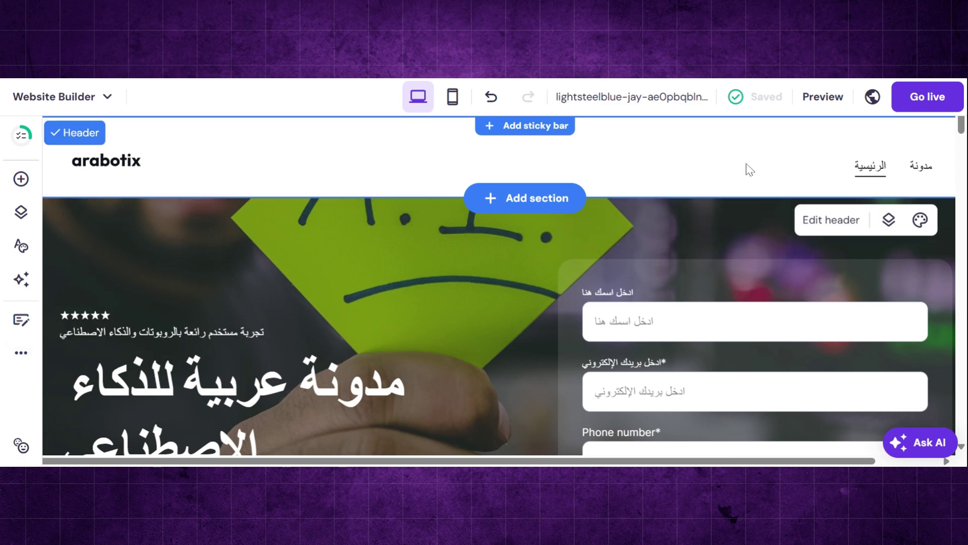
- Set the header layout to logo on the left with centred navigation links
left_click(817, 224)
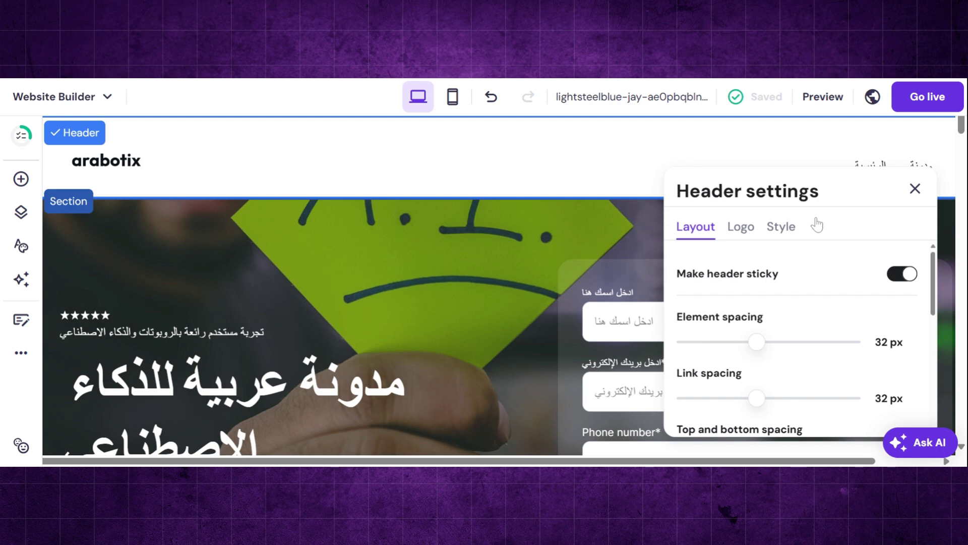
scroll(813, 310, "down", 1)
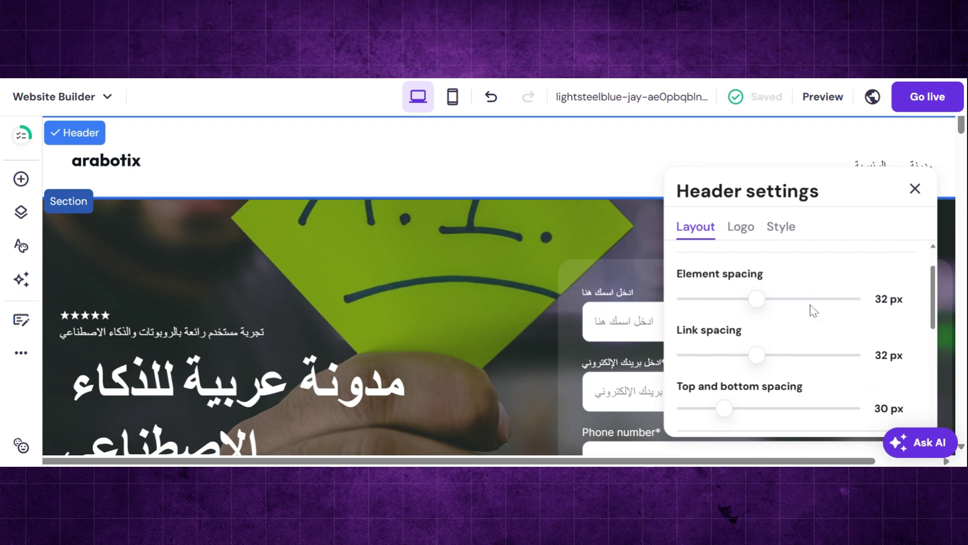
scroll(806, 335, "down", 2)
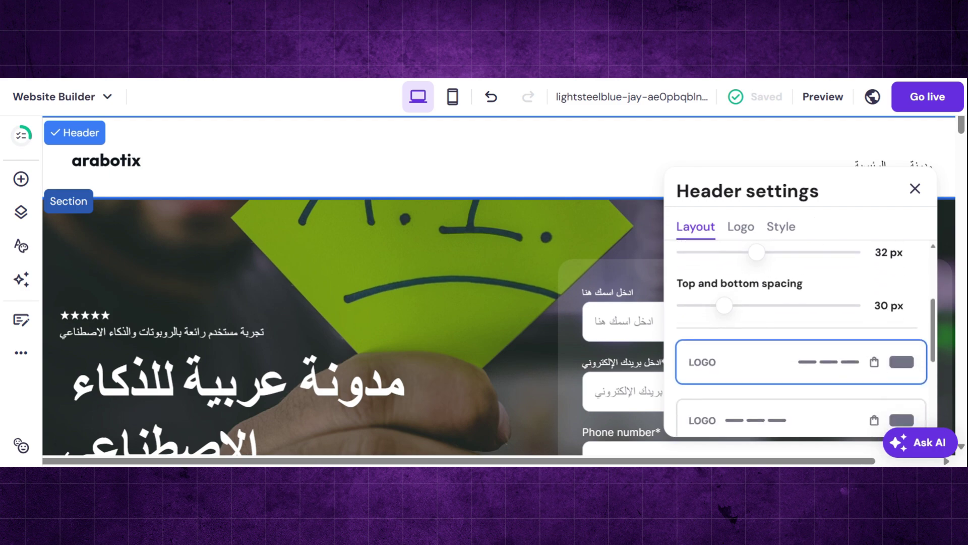
scroll(806, 338, "down", 1)
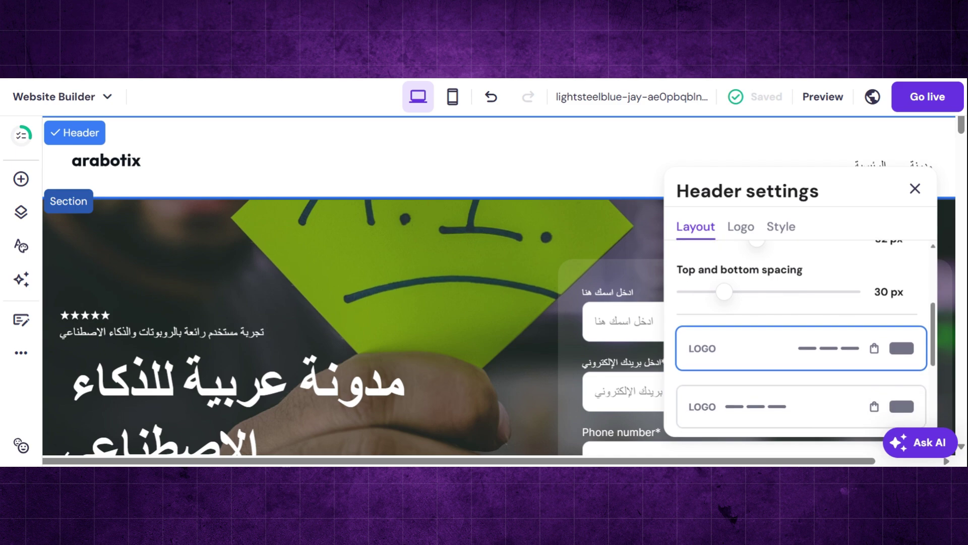
scroll(805, 338, "up", 3)
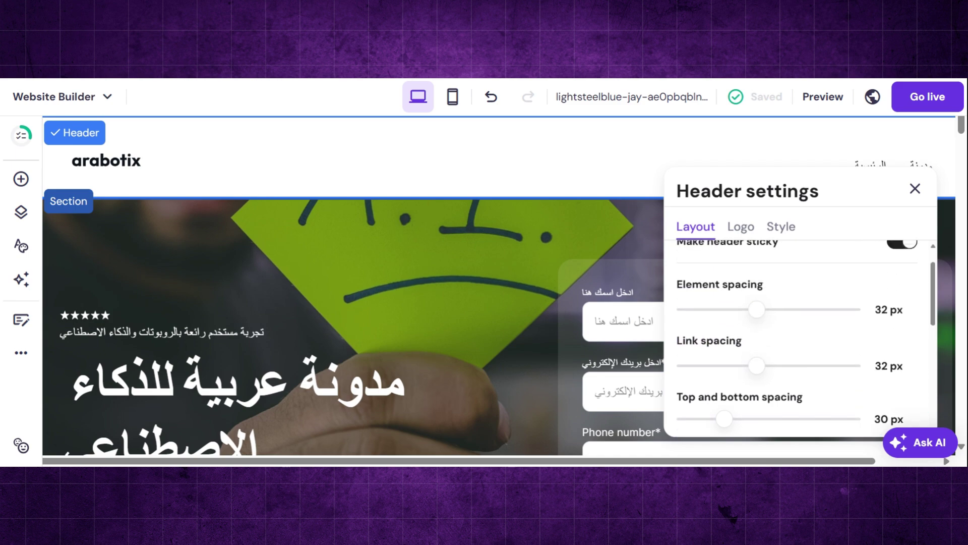
scroll(806, 338, "down", 3)
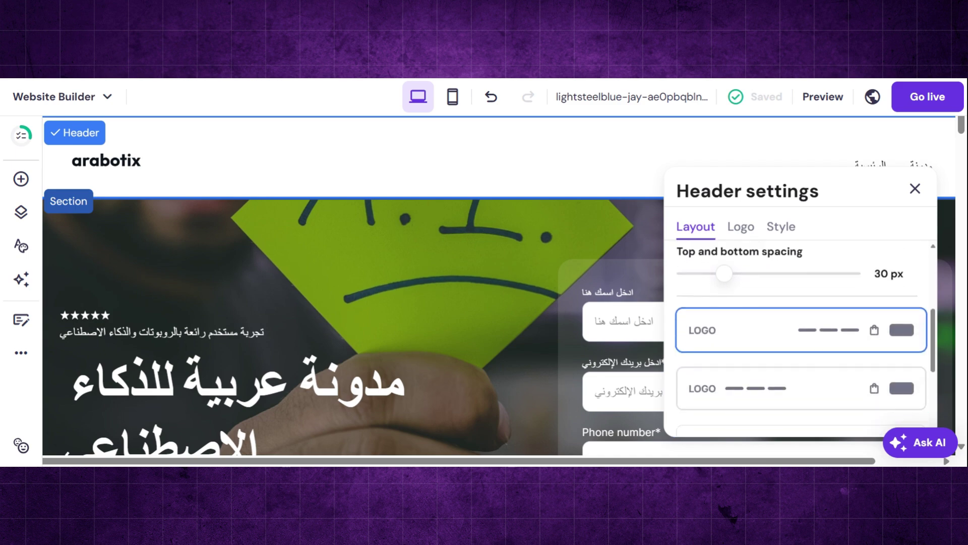
scroll(805, 338, "down", 1)
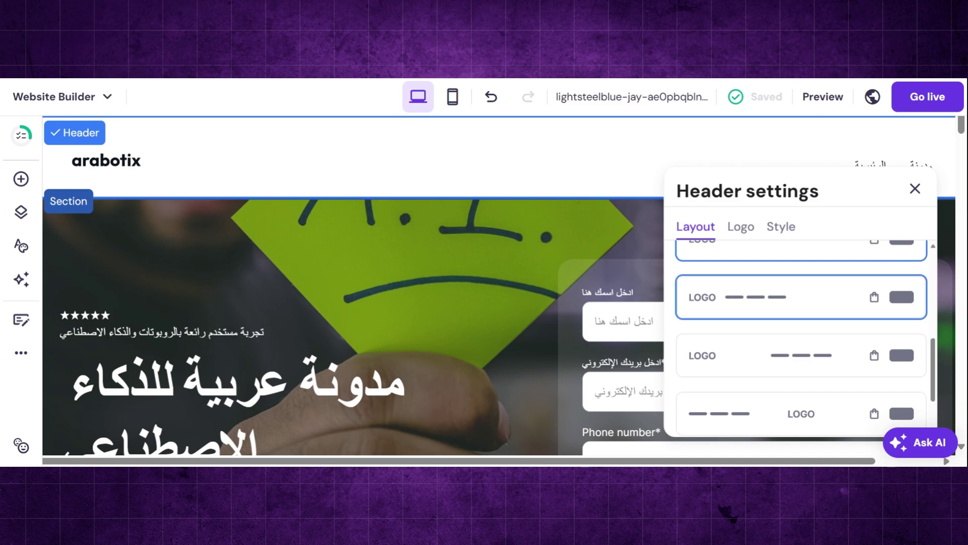
left_click(794, 361)
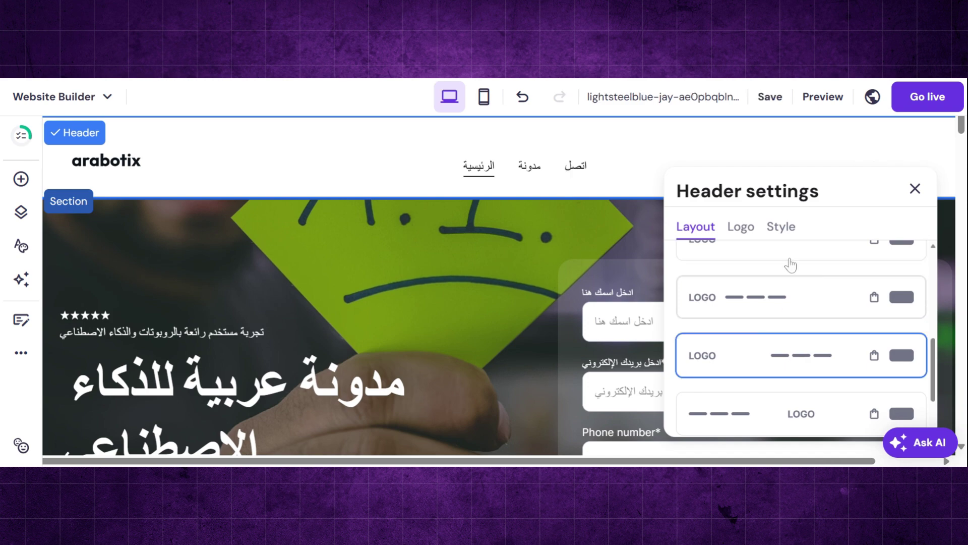
scroll(798, 377, "down", 1)
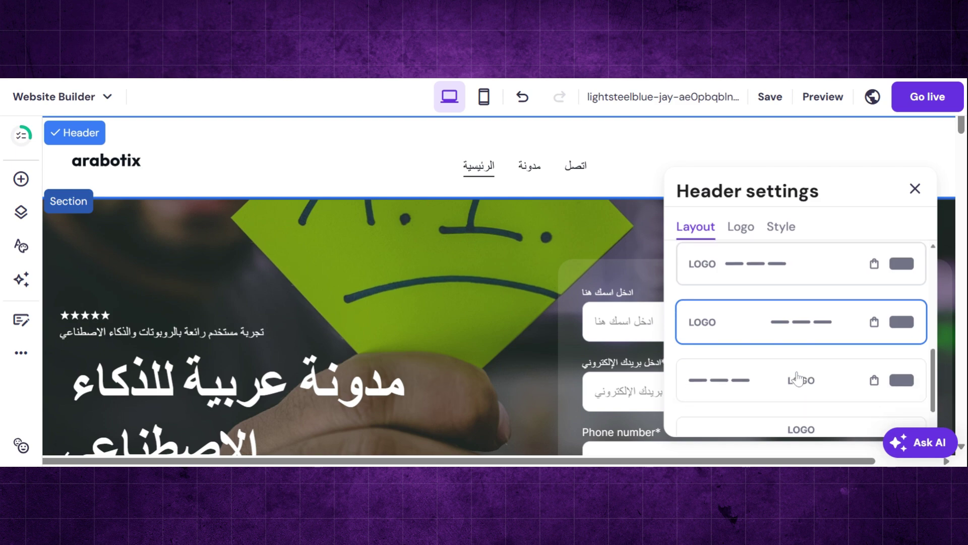
left_click(798, 406)
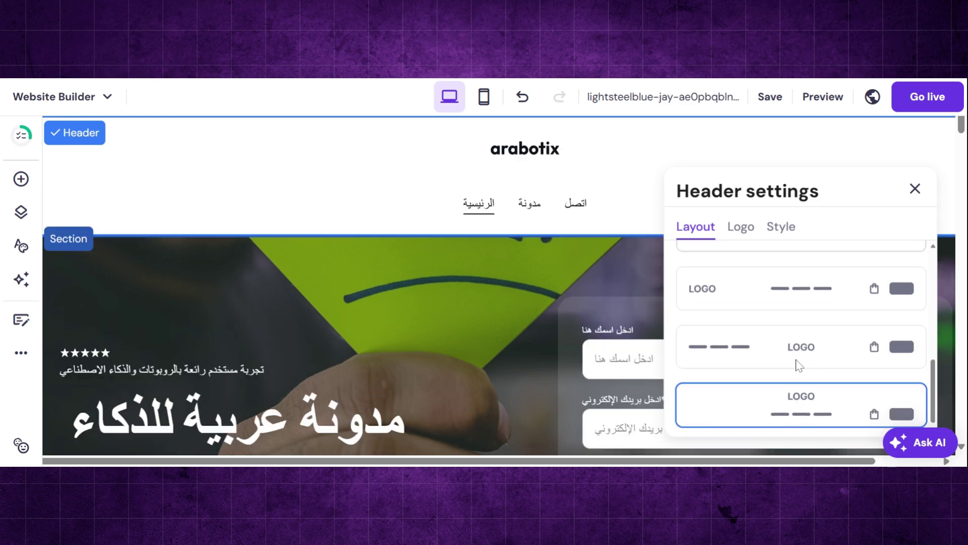
left_click(797, 343)
left_click(795, 307)
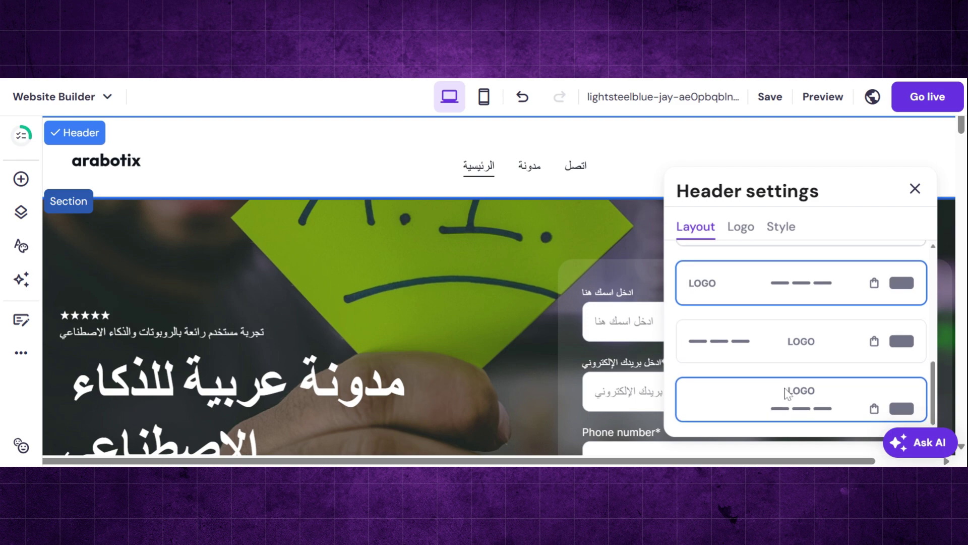
- Widen the header link spacing to 35 px and bring up the logo settings
scroll(787, 388, "up", 2)
scroll(782, 307, "up", 3)
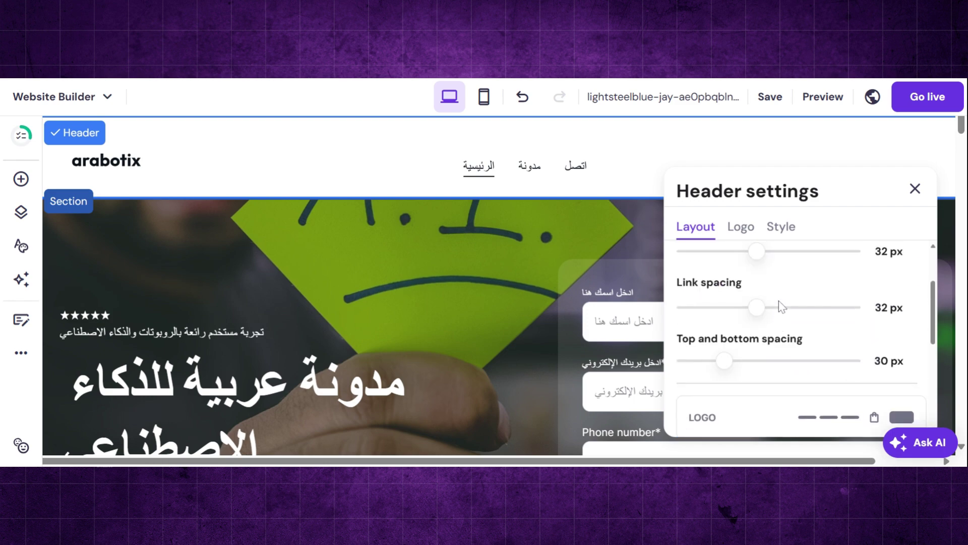
mouse_move(756, 340)
left_mouse_down()
mouse_move(777, 340)
mouse_move(765, 339)
left_mouse_up()
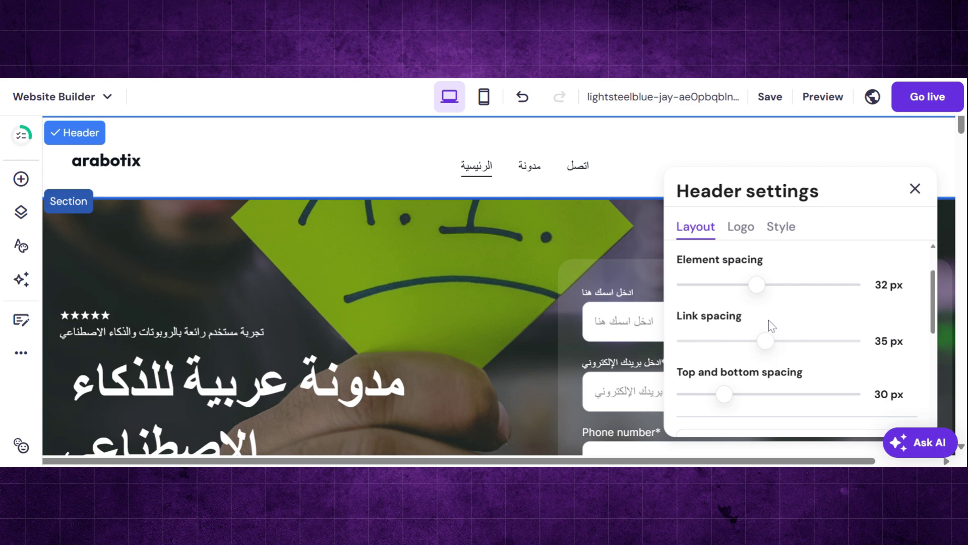
left_click(741, 227)
scroll(770, 273, "down", 3)
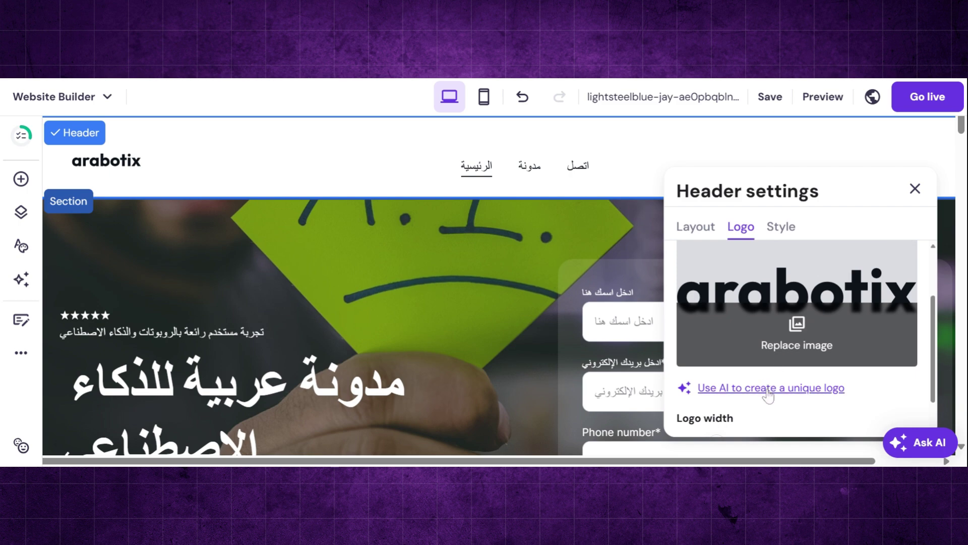
- Generate AI logos from the prompt 'AI blog' and browse the four Abstract-style results
left_click(769, 394)
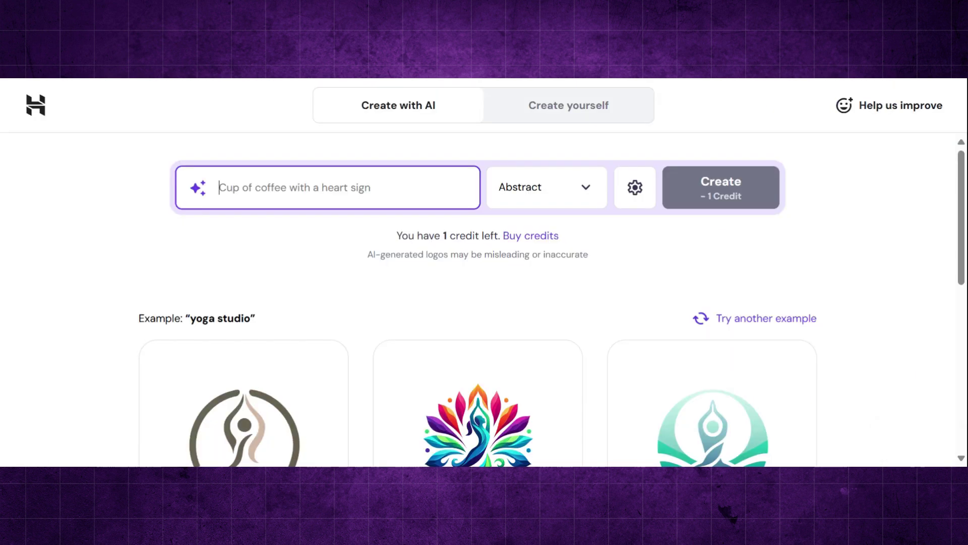
type("AI")
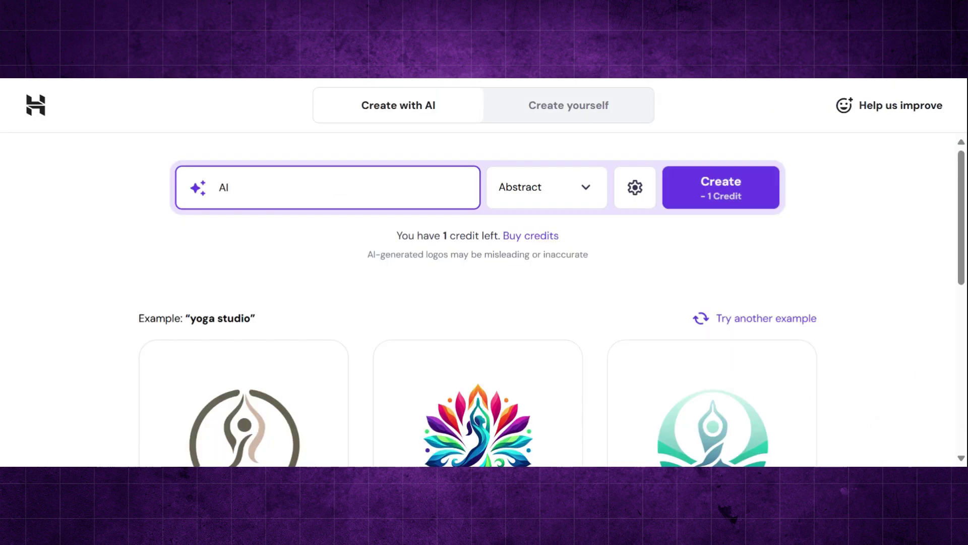
type(" blog")
left_click(742, 194)
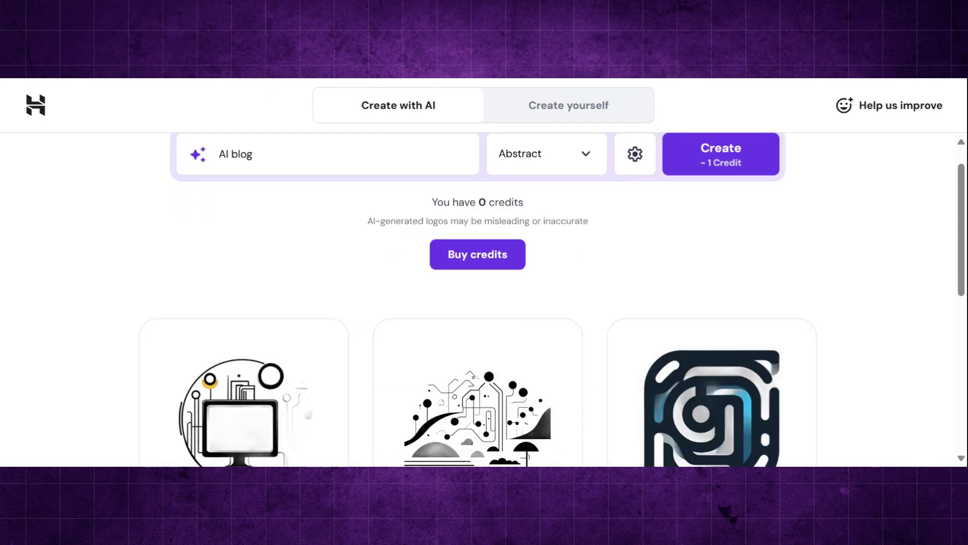
scroll(484, 300, "down", 8)
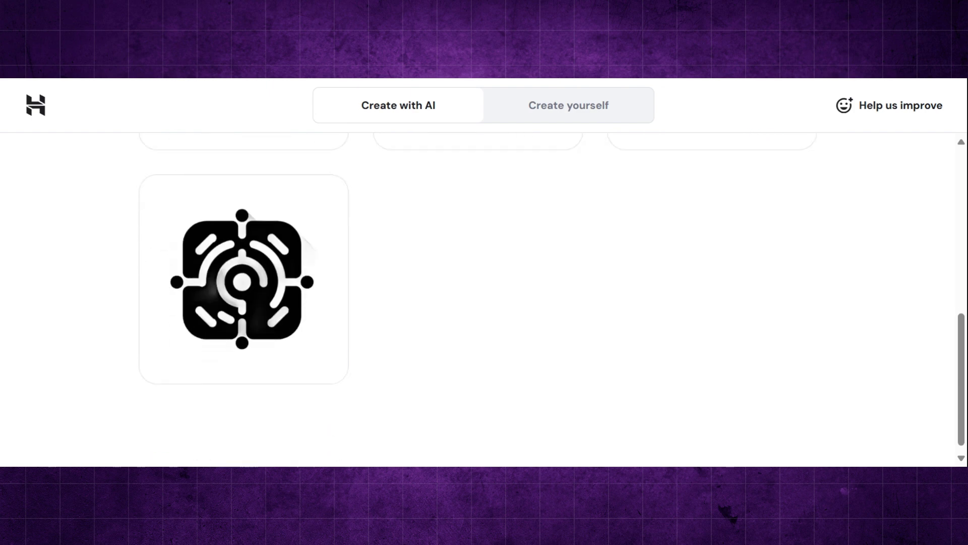
scroll(484, 300, "up", 10)
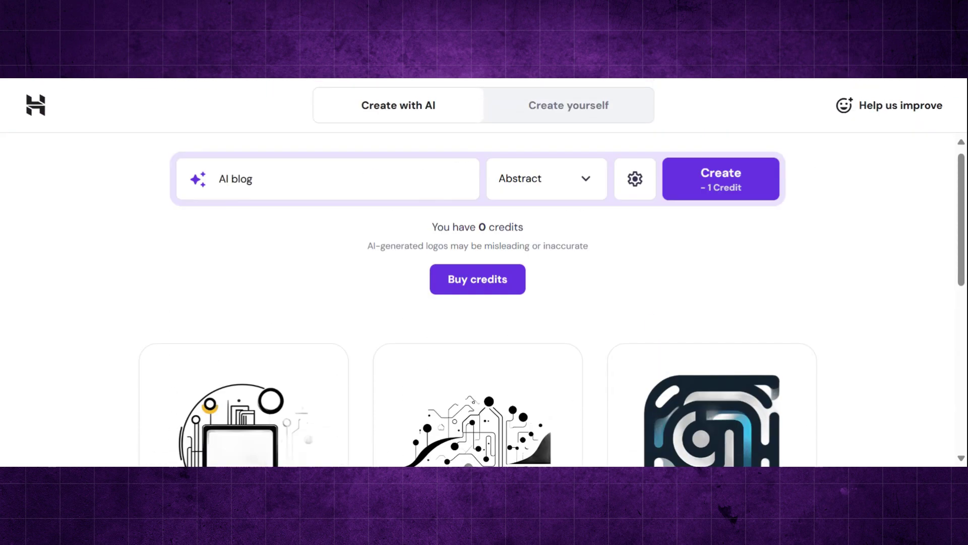
scroll(484, 300, "up", 1)
scroll(484, 300, "down", 3)
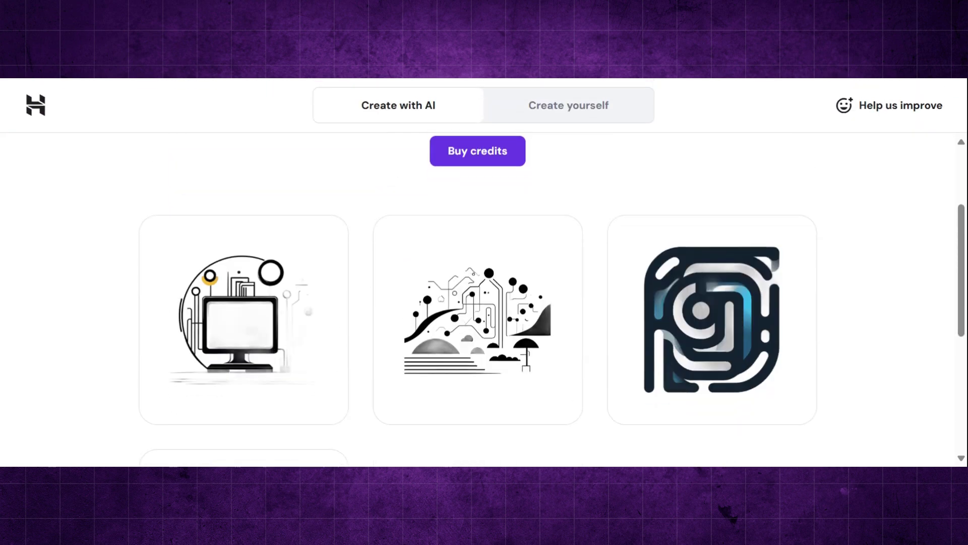
mouse_move(732, 292)
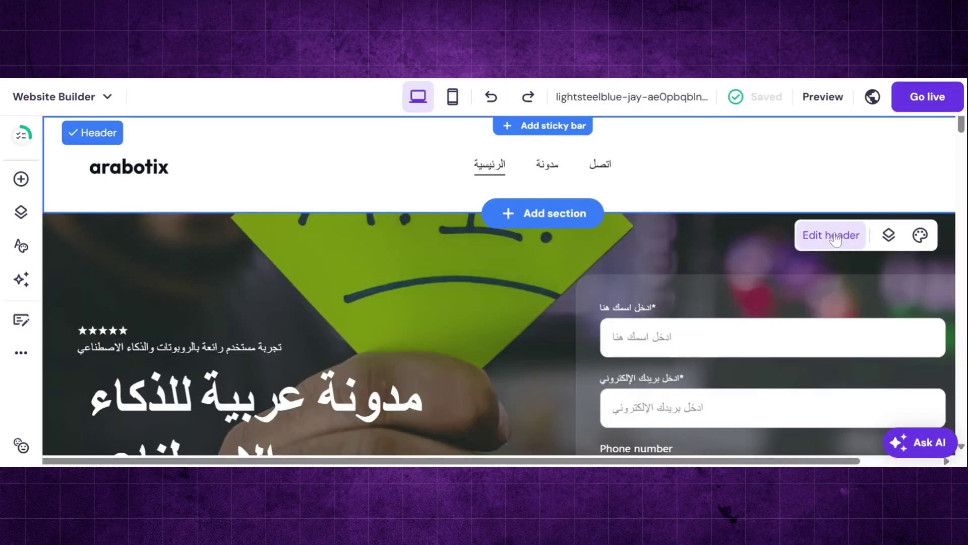
- Replace the header logo with the Arabotix monitor 'logo' PNG and set its width to 95 px
left_click(812, 234)
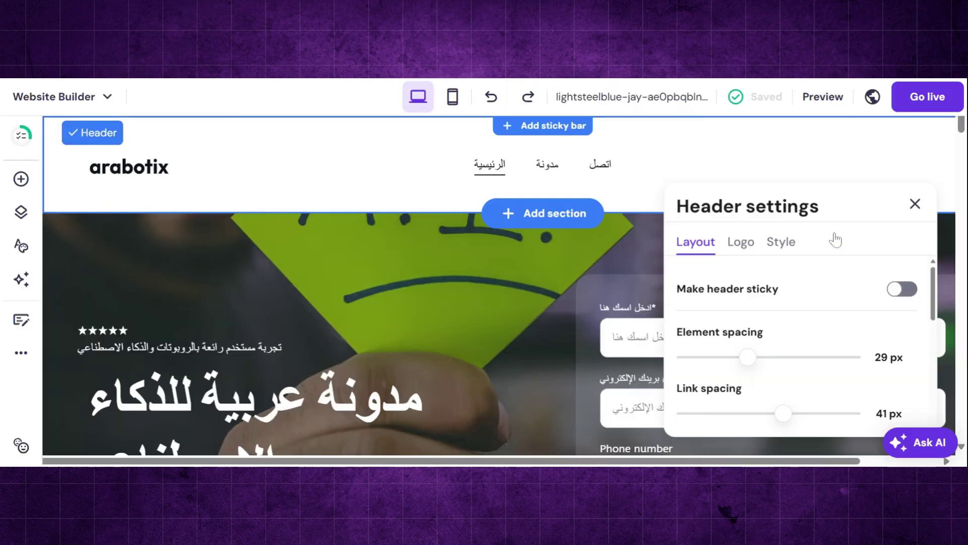
left_click(752, 247)
scroll(765, 327, "down", 3)
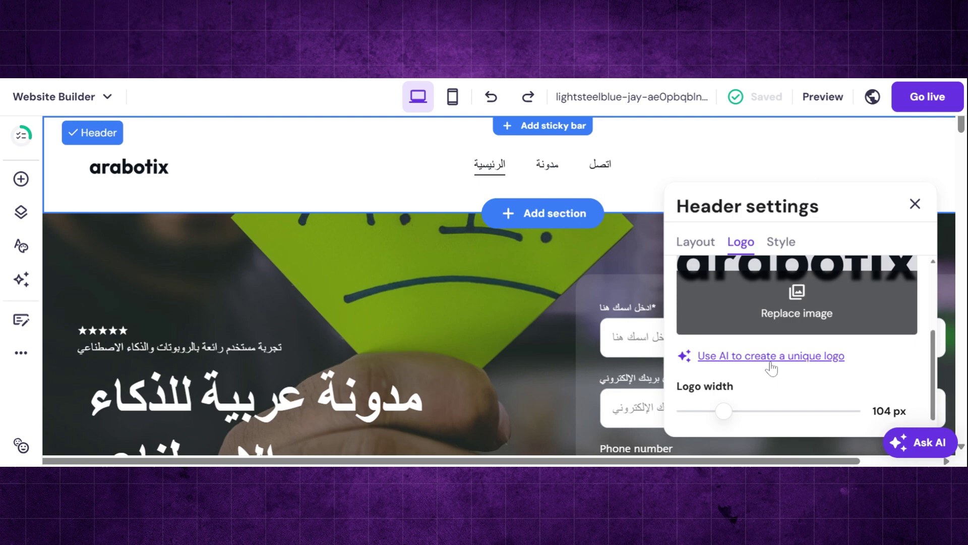
left_click(805, 313)
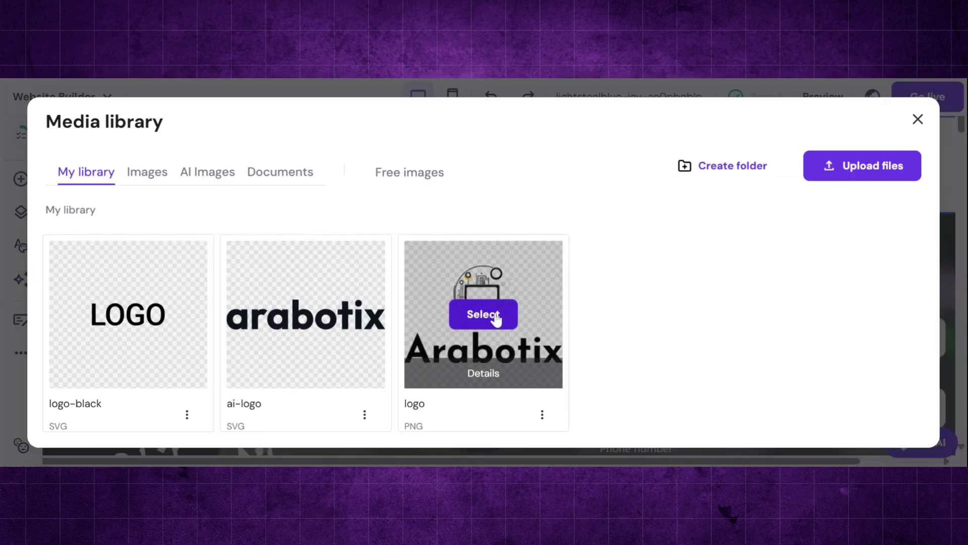
left_click(497, 316)
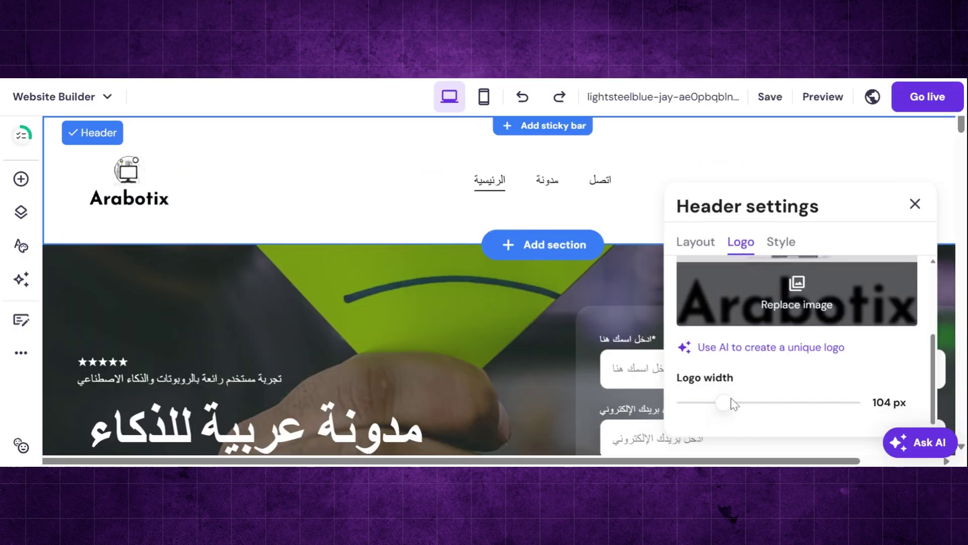
left_click_drag(731, 403, 713, 402)
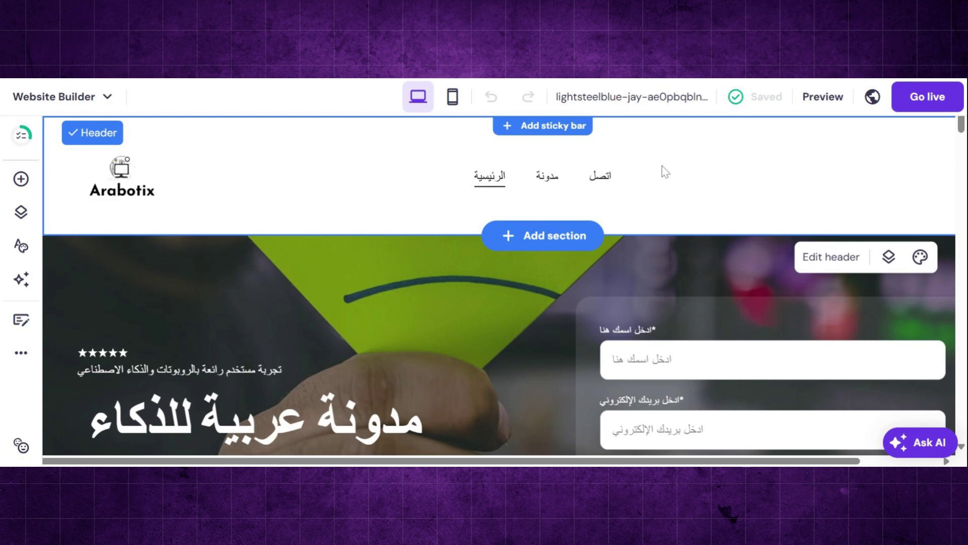
- Connect the suggested arabotix.io domain to the site and return to the builder
left_click(651, 97)
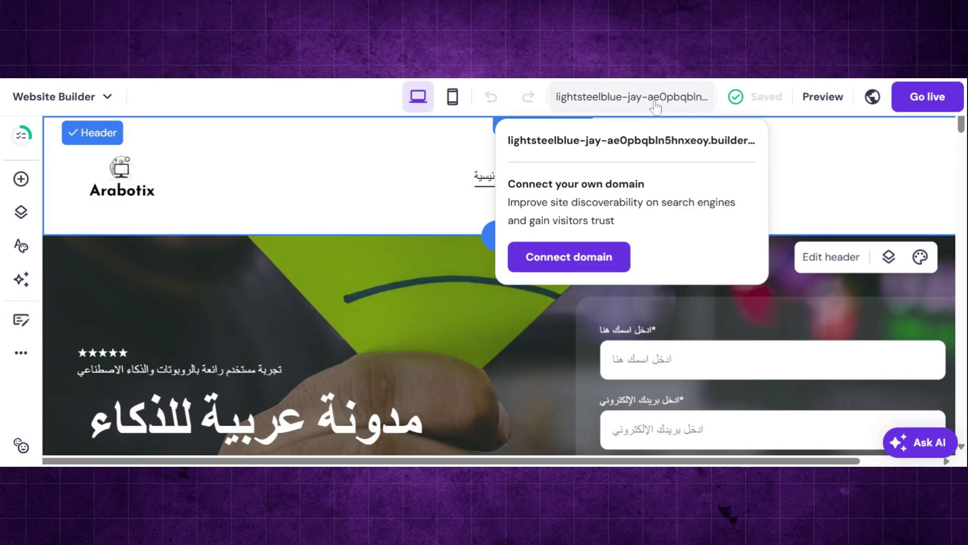
left_click(569, 258)
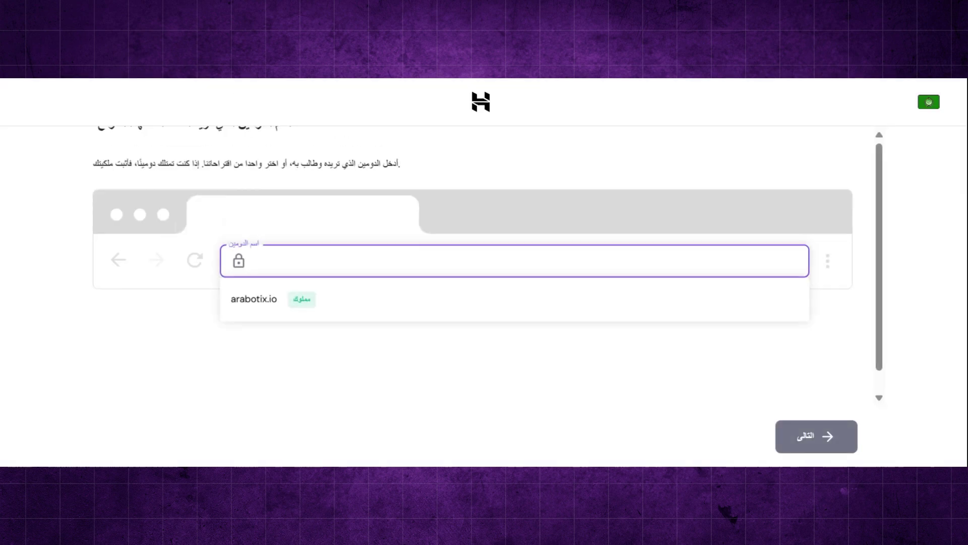
left_click(281, 305)
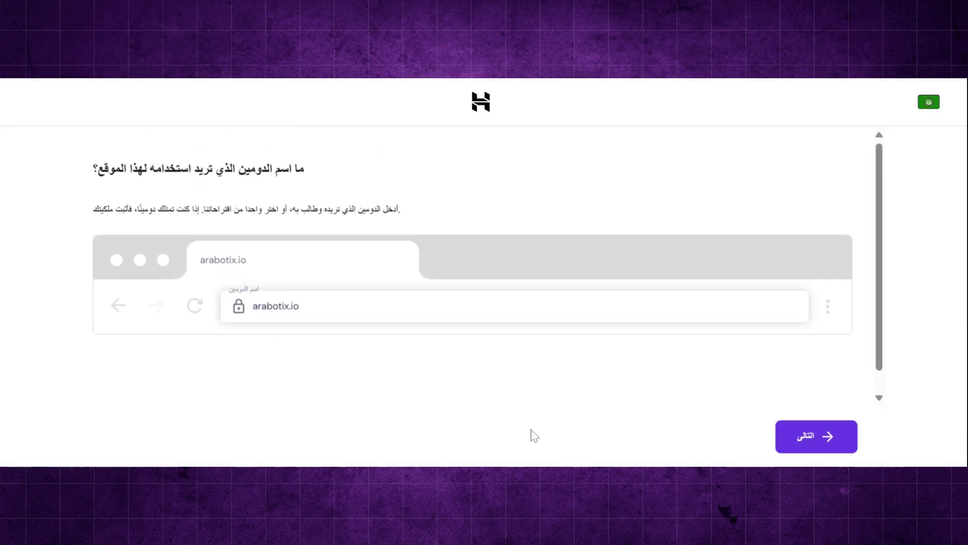
left_click(809, 446)
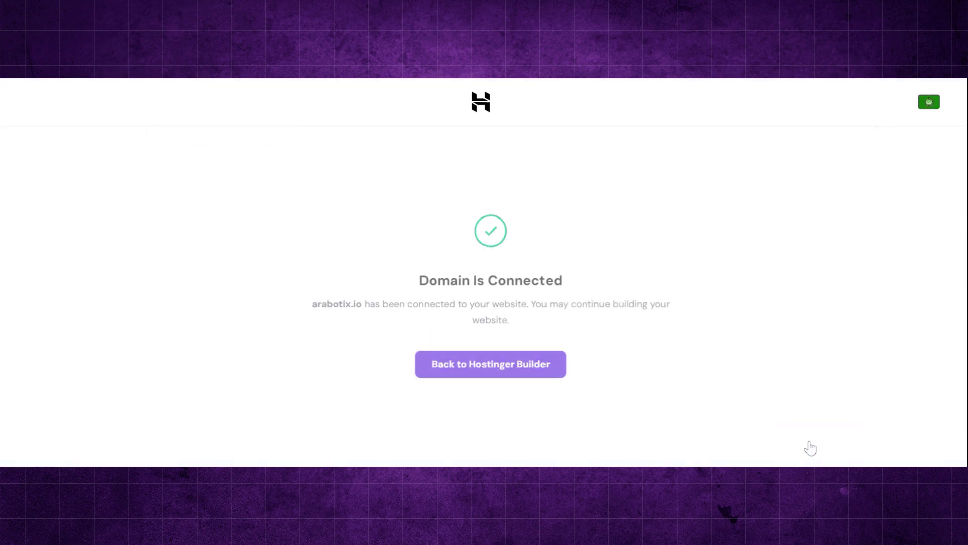
left_click(516, 375)
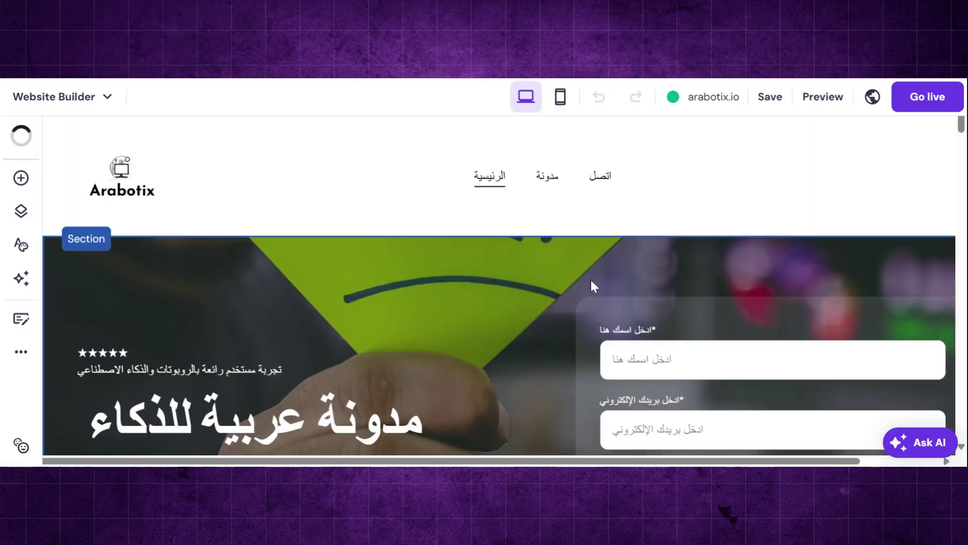
- Rename the contact page to 'إتصل بنا' and reorder navigation so الرئيسية leads, then مدونة
left_click(592, 283)
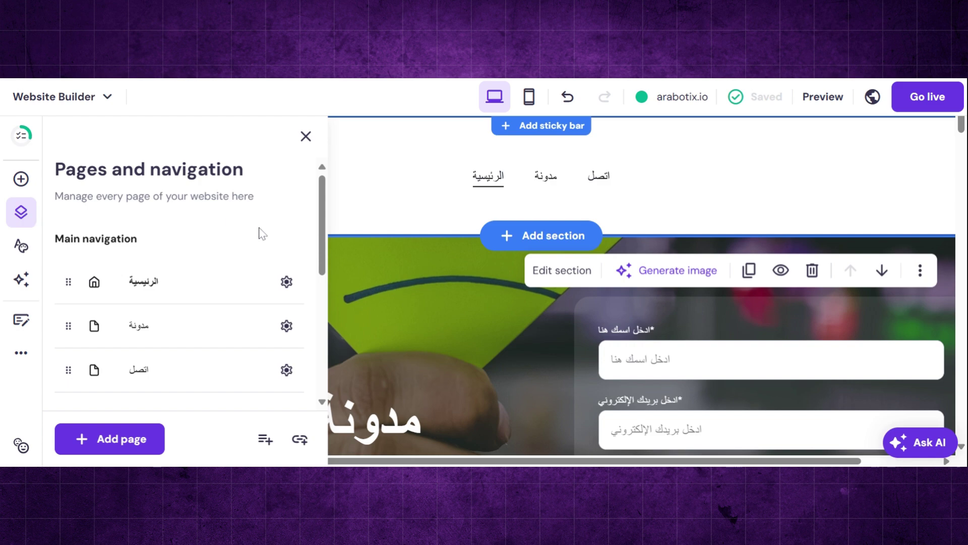
scroll(261, 233, "down", 5)
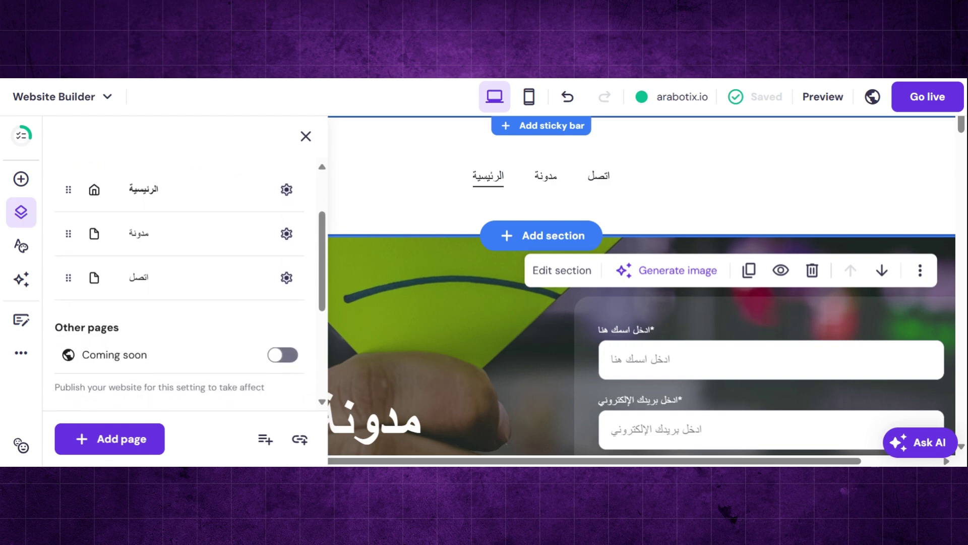
scroll(187, 282, "up", 1)
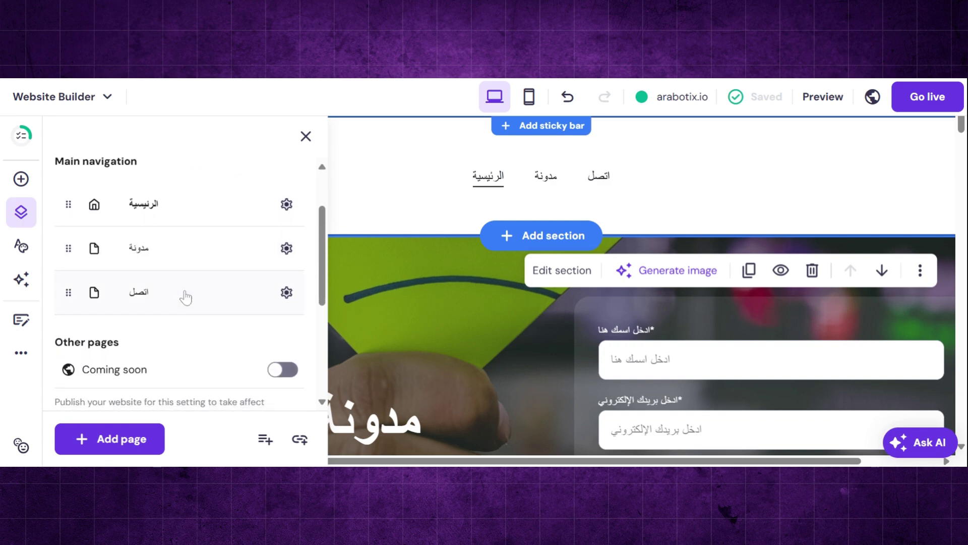
left_click(286, 292)
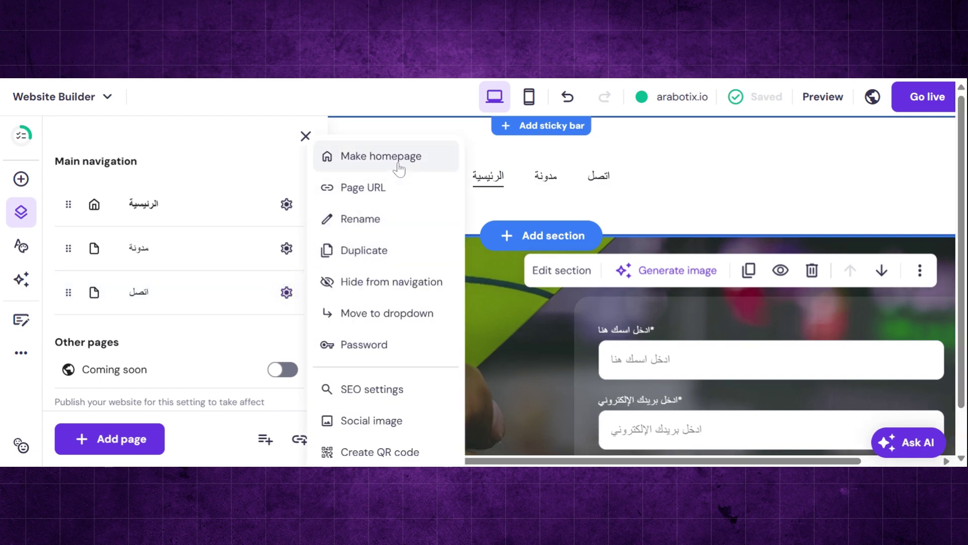
left_click(388, 232)
type("إ")
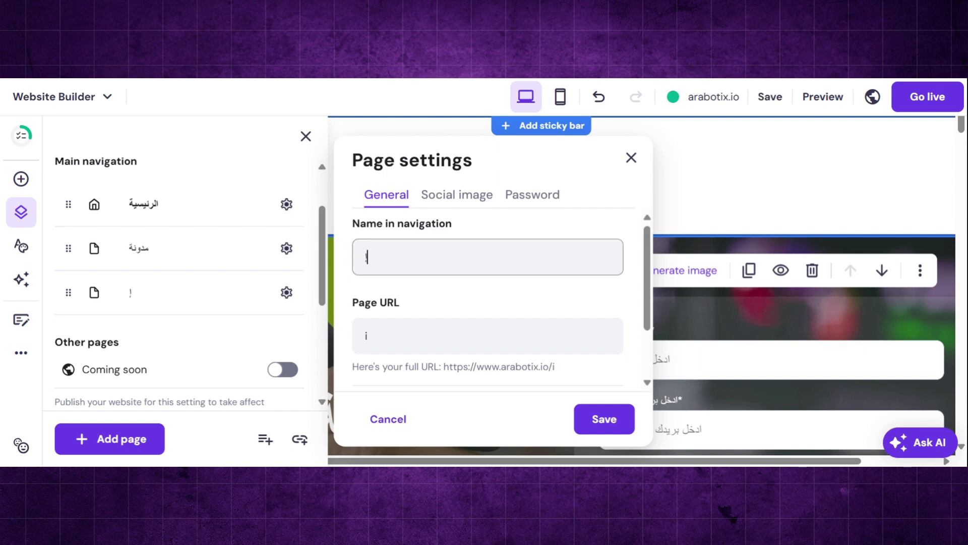
type("تصل بنا")
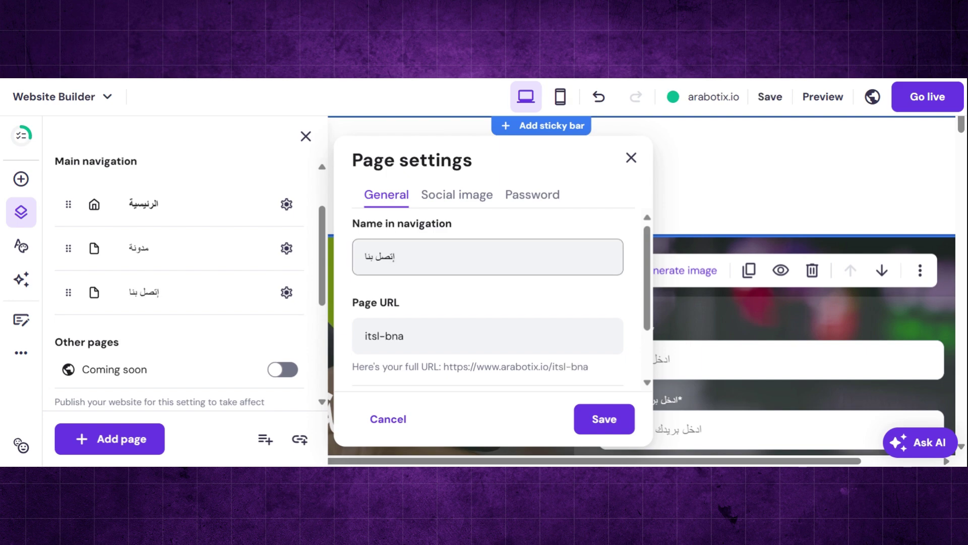
left_click(604, 419)
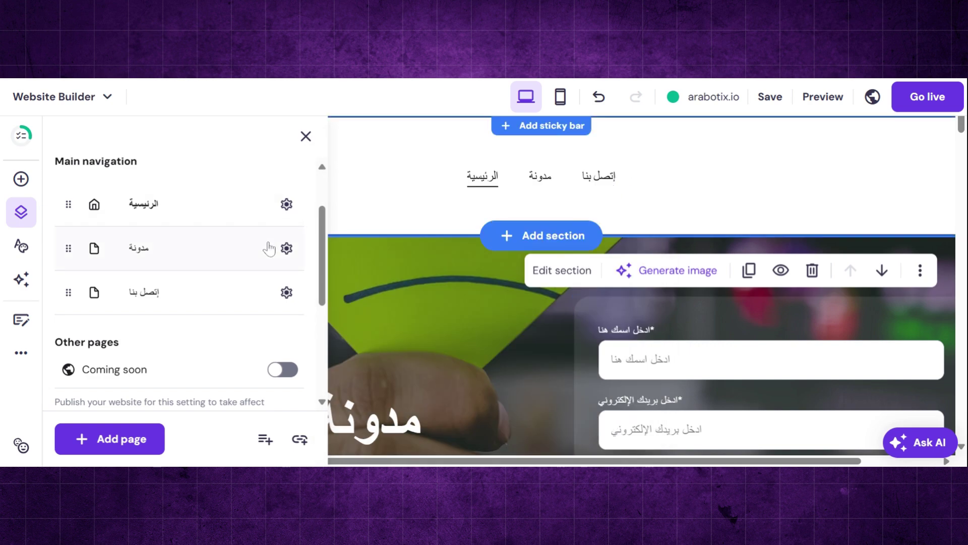
left_click_drag(69, 213, 69, 287)
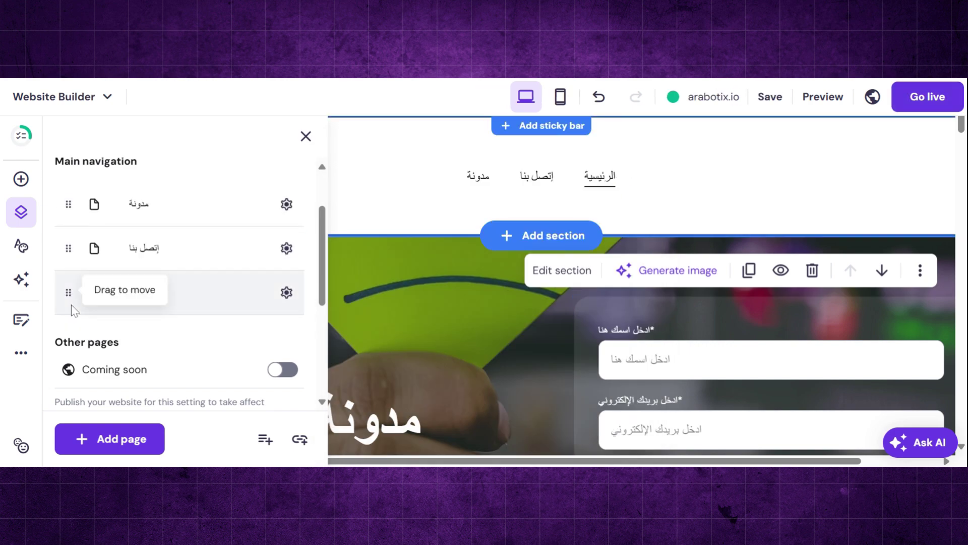
left_click_drag(69, 215, 71, 249)
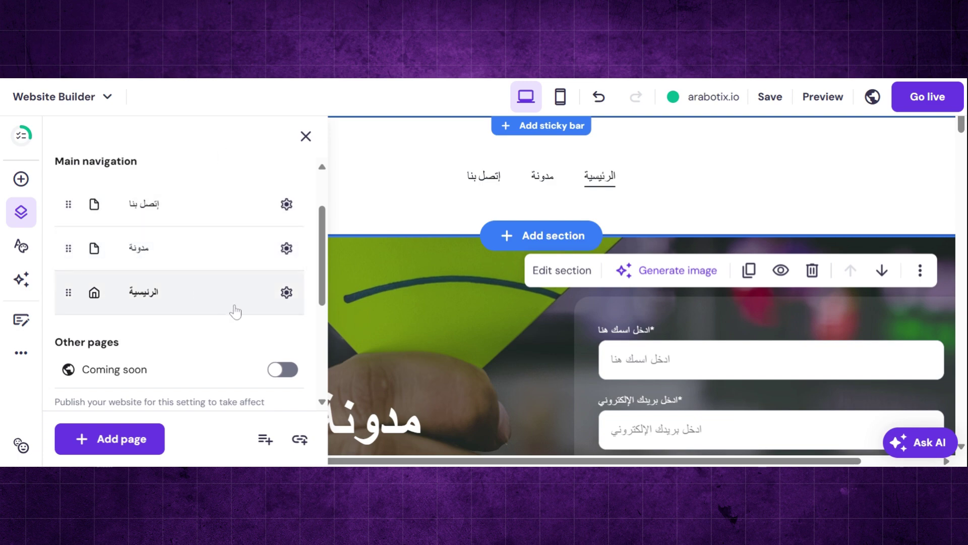
- Start a Privacy policy page from its template and enter the site's contact e-mail address
left_click(126, 446)
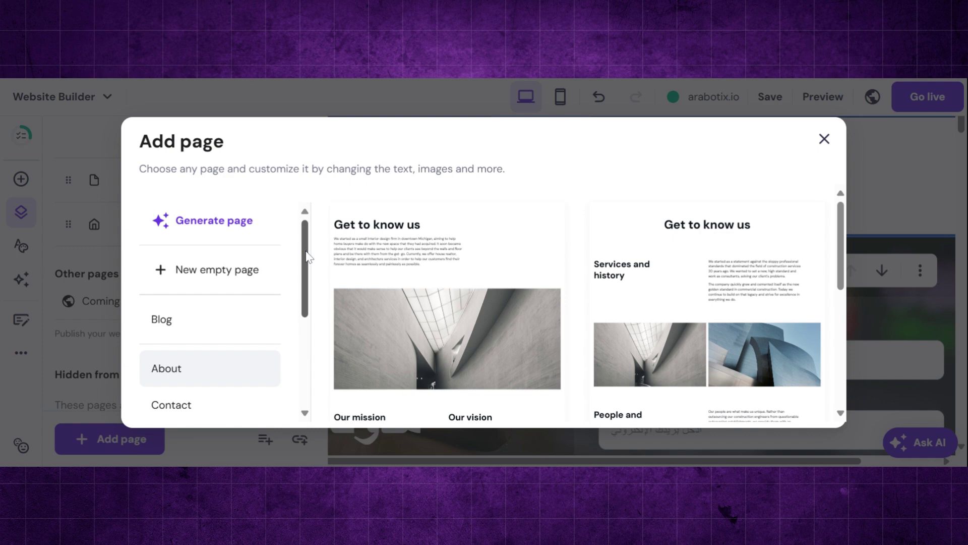
left_click_drag(307, 252, 309, 345)
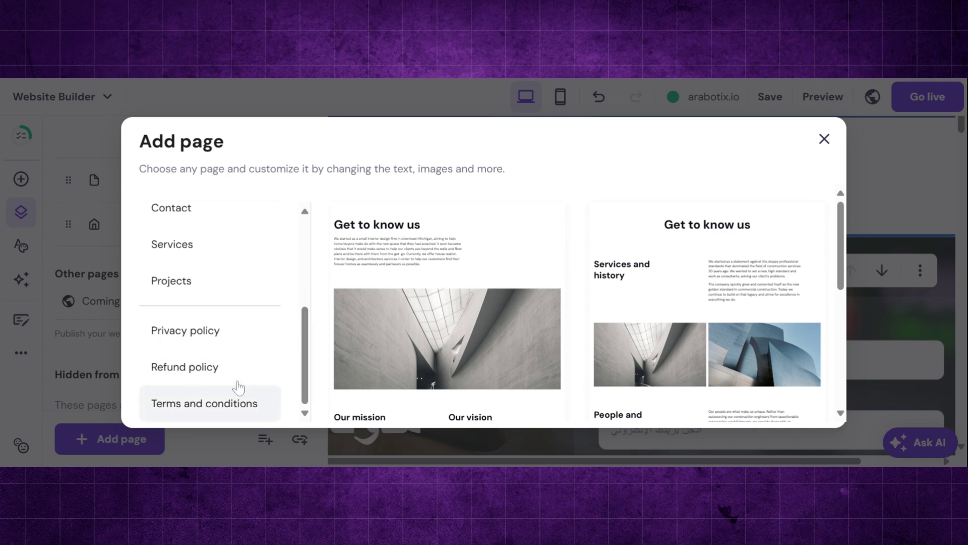
left_click(226, 337)
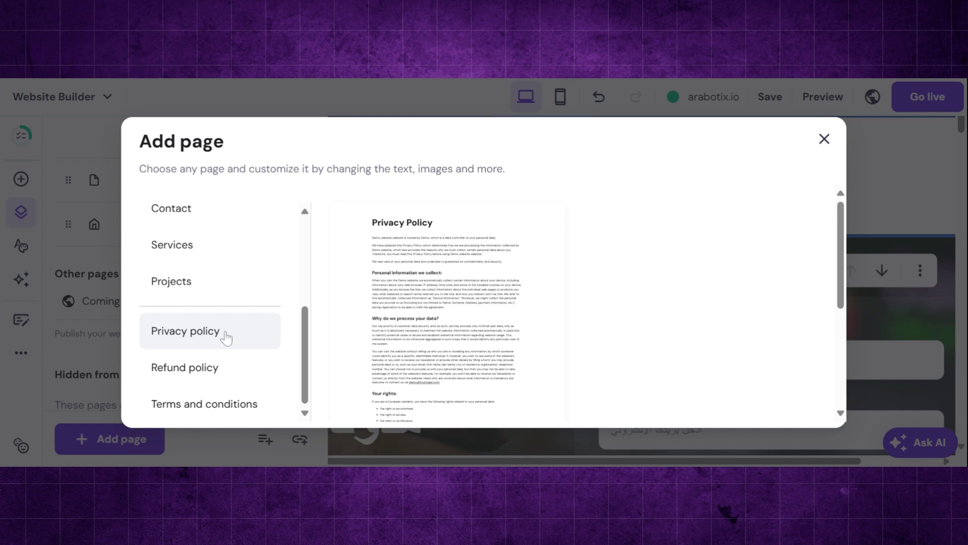
left_click(499, 296)
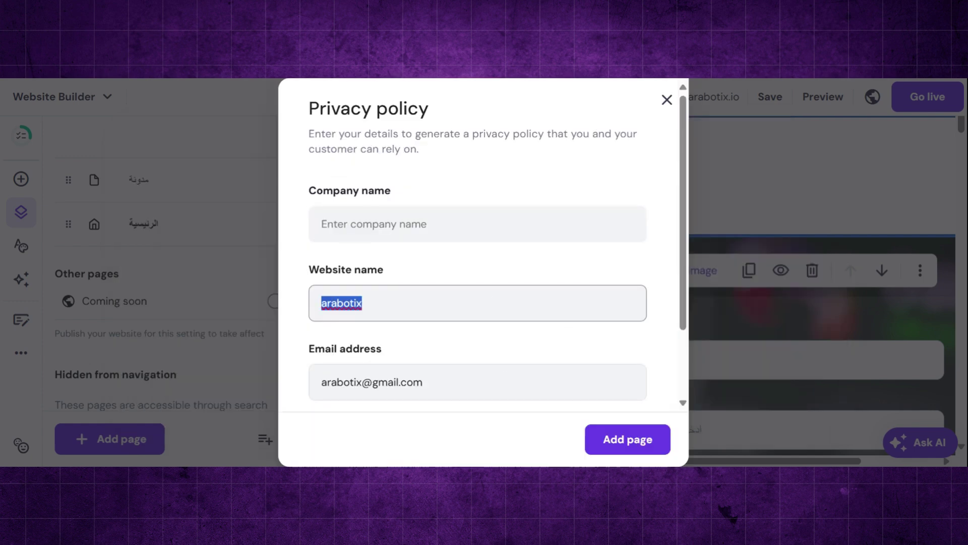
scroll(504, 363, "down", 2)
left_click(454, 311)
key("ctrl+a")
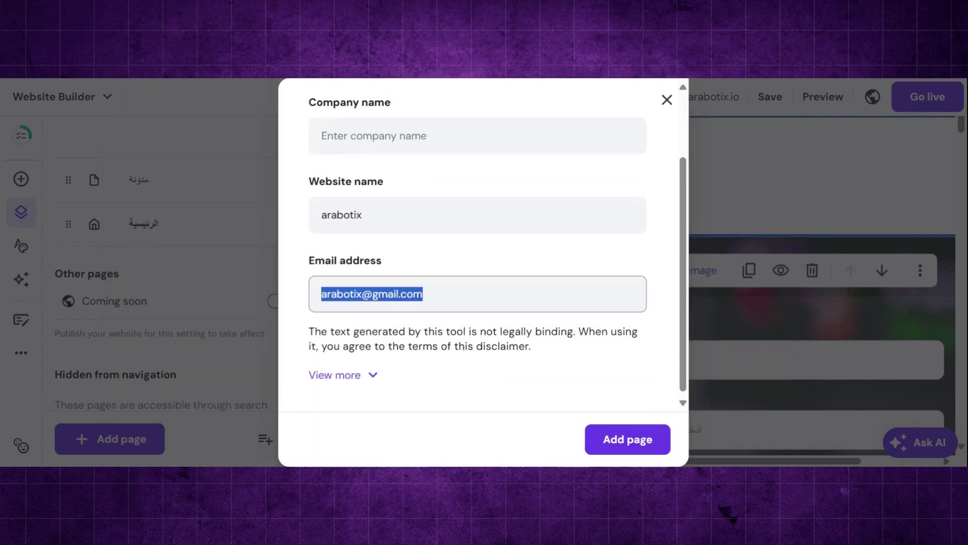
key("BackSpace")
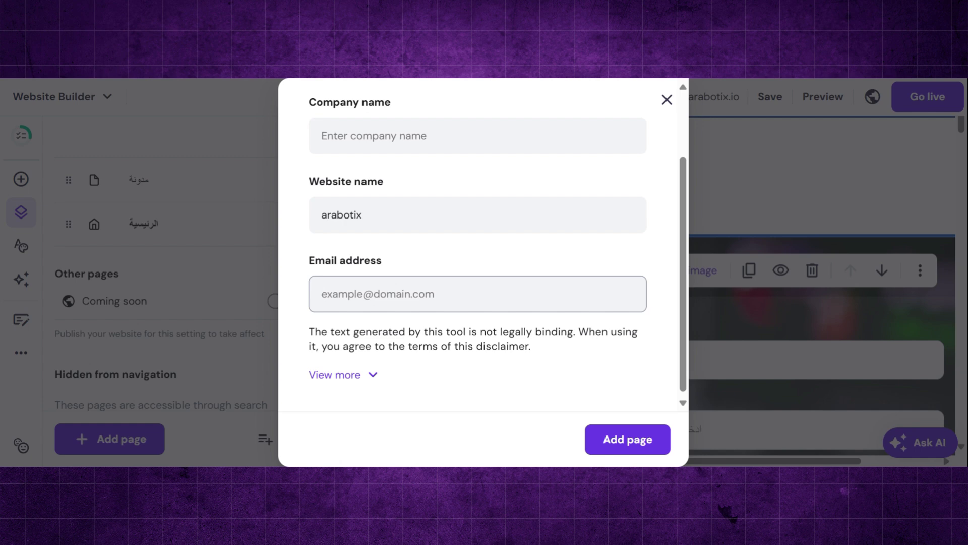
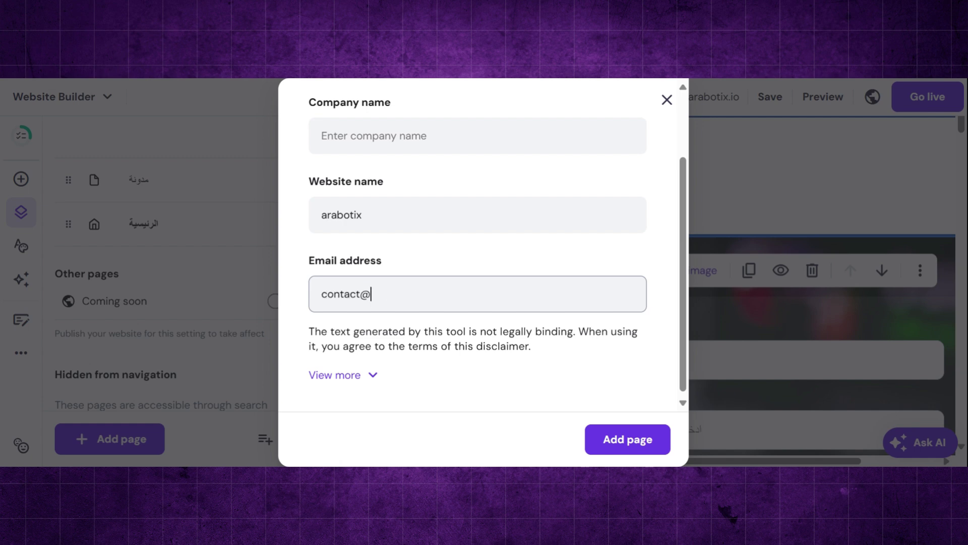
- Complete the company and website names, generate the Privacy policy page, and return to the page list
key("Return")
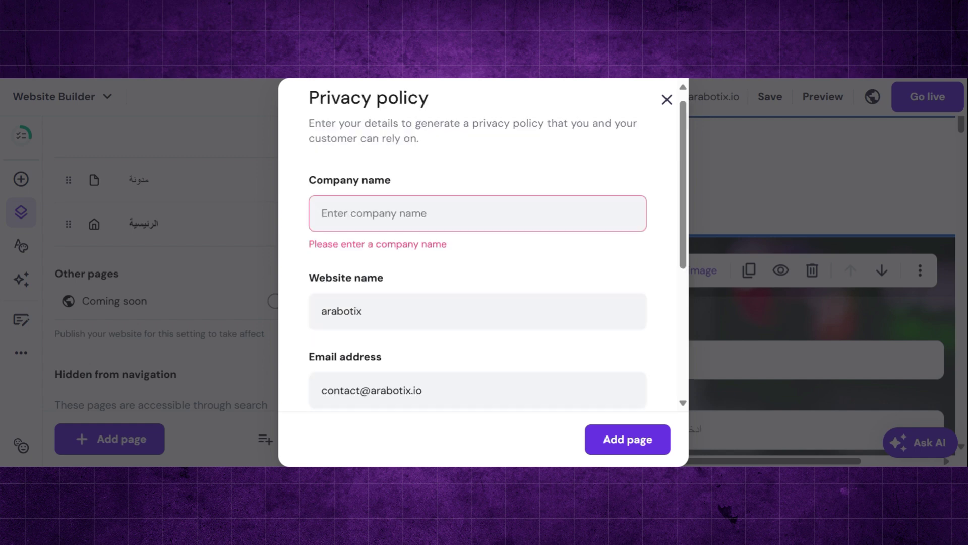
type("Arabotix")
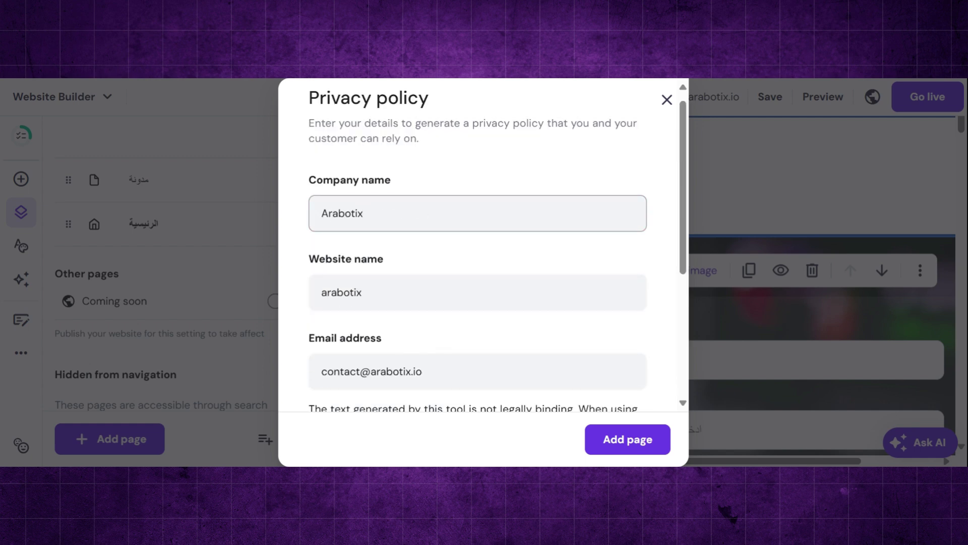
left_click(480, 175)
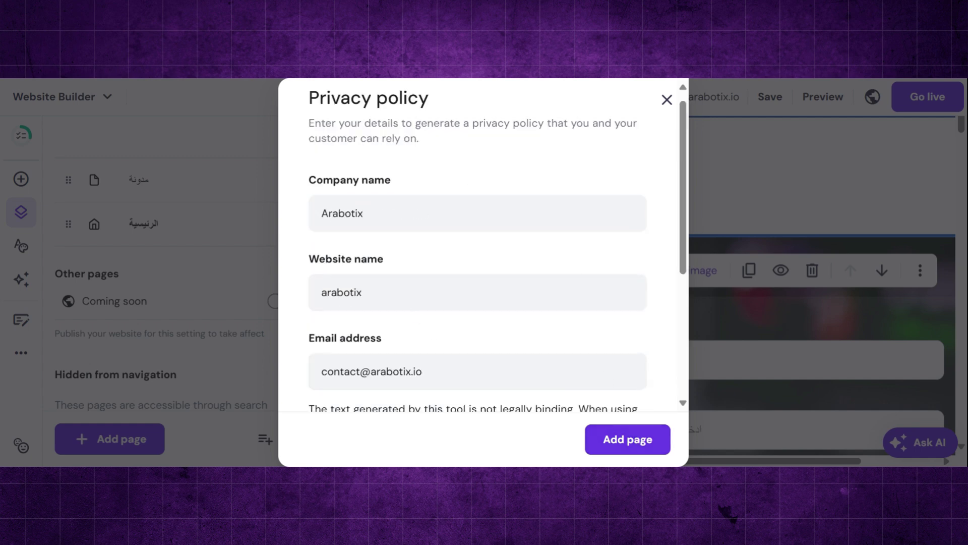
left_click(364, 293)
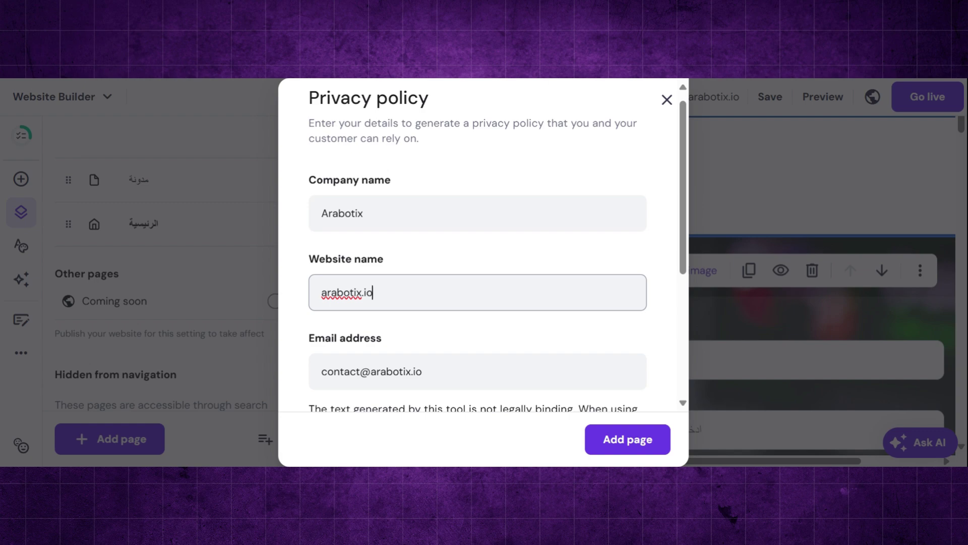
left_click(470, 345)
left_click(628, 439)
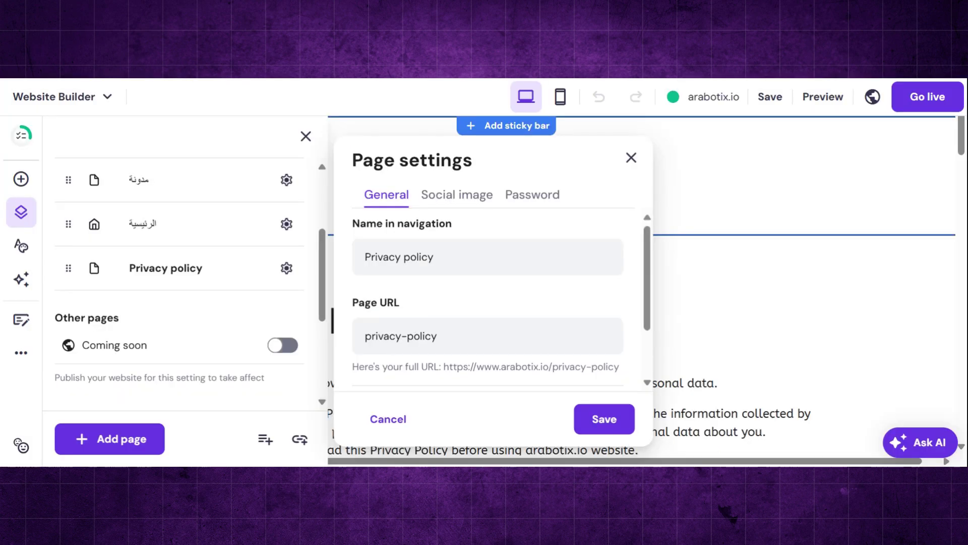
left_click(732, 165)
left_click(21, 212)
- Add a Terms and conditions page from its template, filling in the company name and contact email
left_click(134, 442)
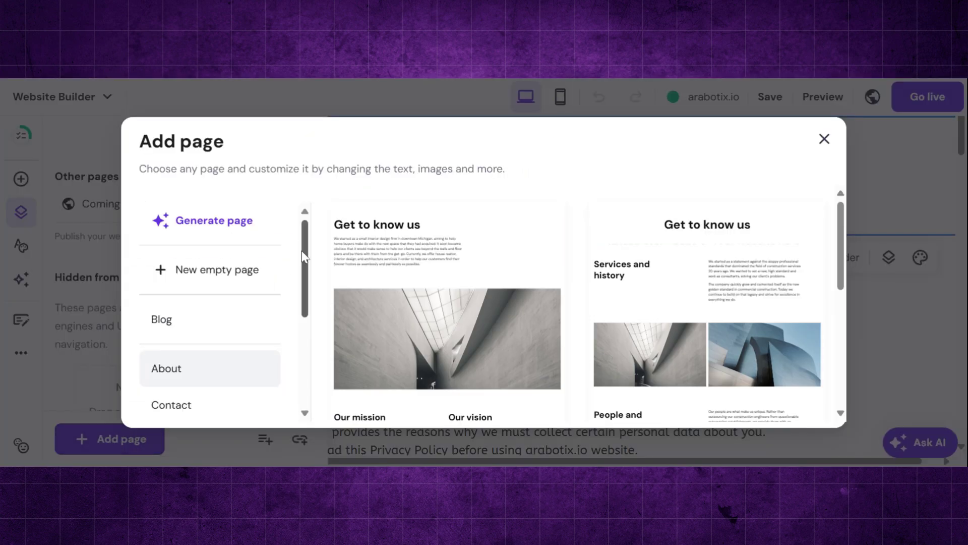
scroll(258, 403, "down", 5)
left_click(259, 402)
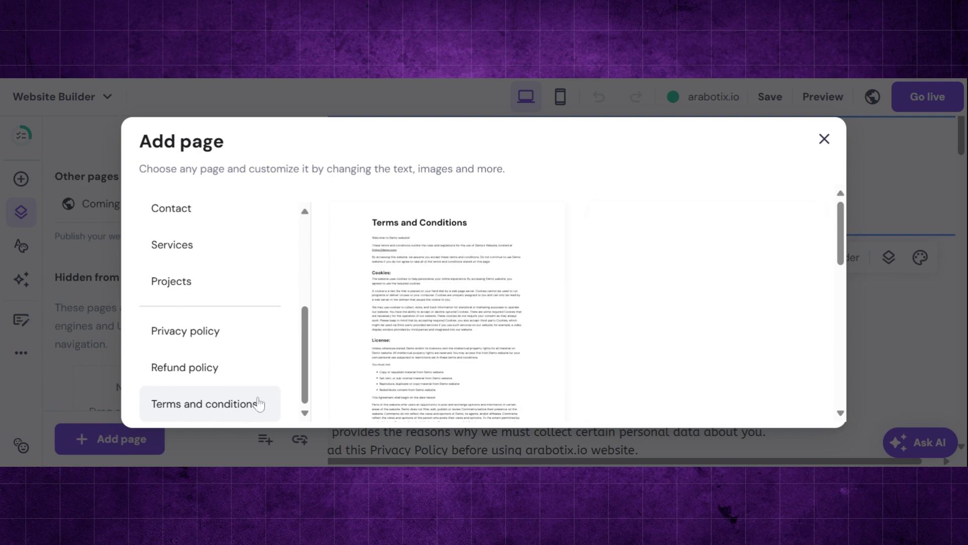
left_click(432, 328)
left_click(439, 224)
type("ara")
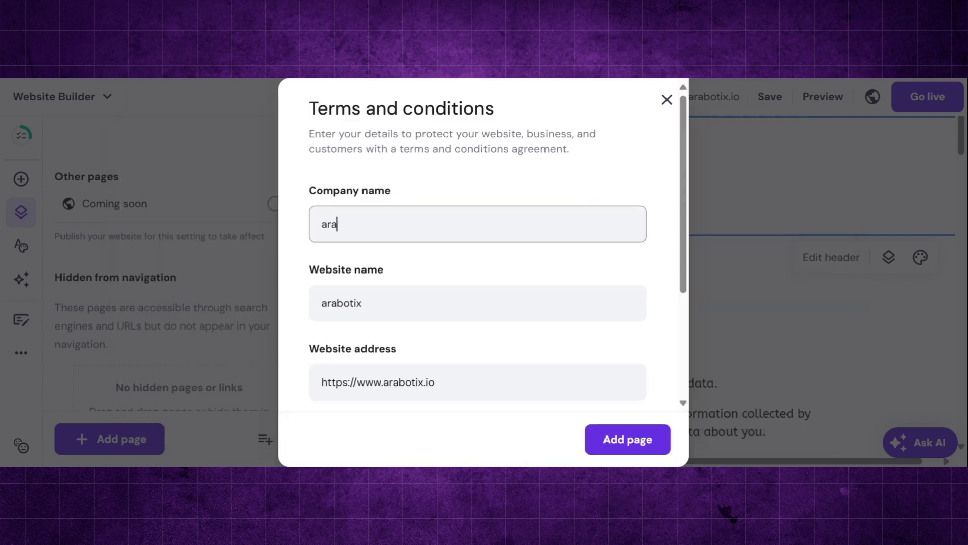
scroll(588, 384, "down", 3)
left_click(454, 290)
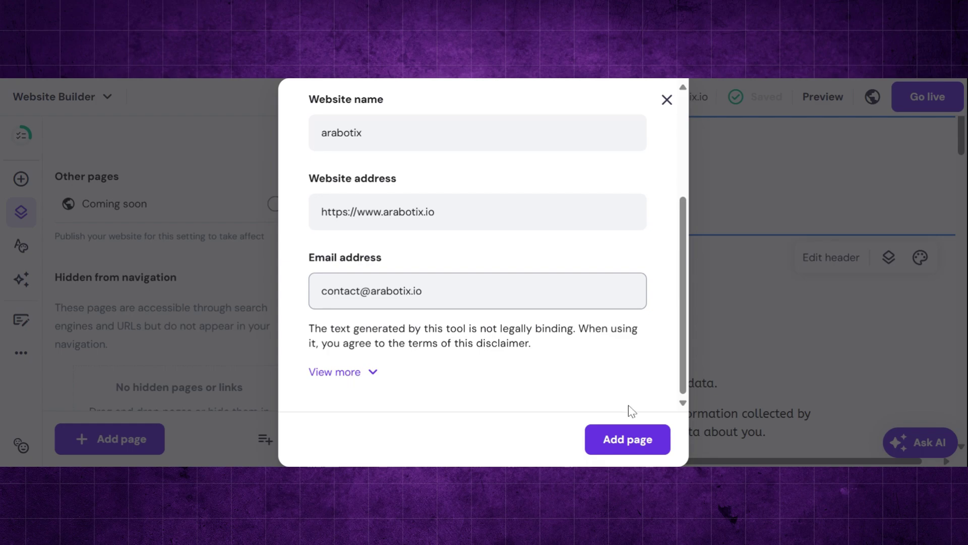
left_click(628, 439)
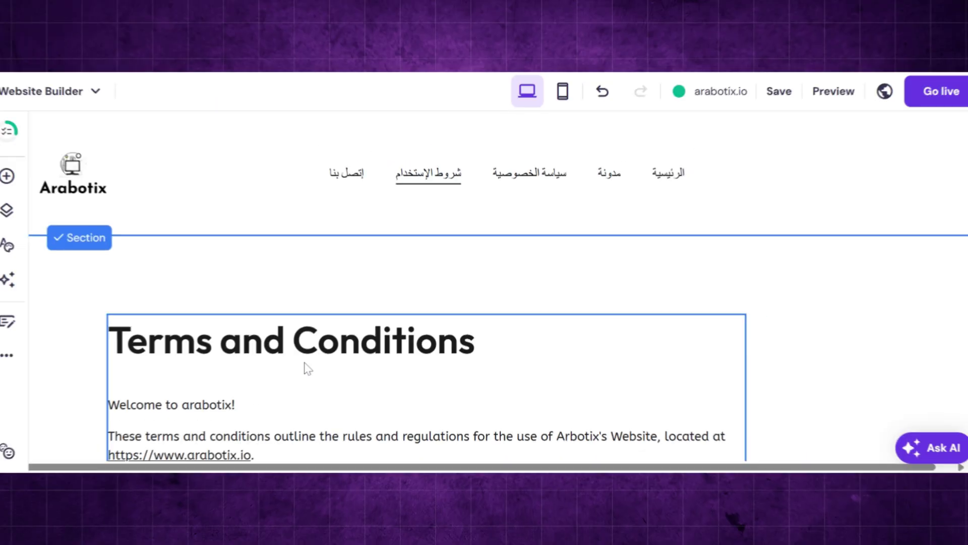
- Reposition the terms text block, replace its English text with pasted Arabic text, and right-align it
left_click_drag(307, 362, 359, 309)
left_click(209, 247)
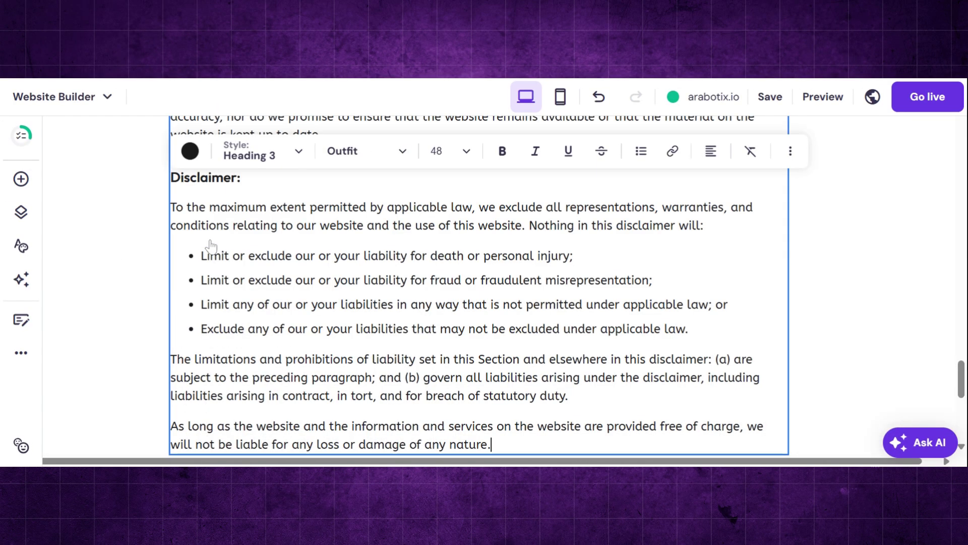
scroll(212, 246, "up", 20)
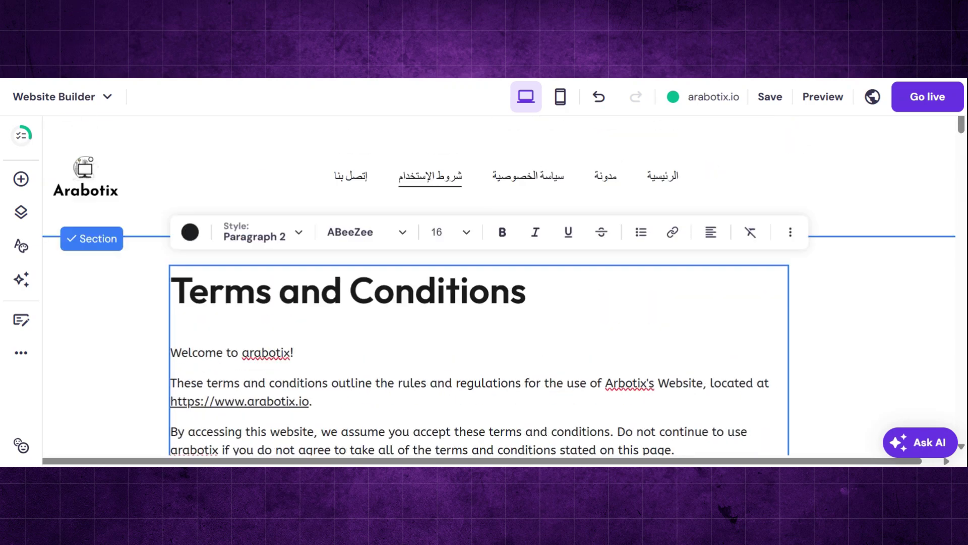
key("ctrl+a")
key("BackSpace")
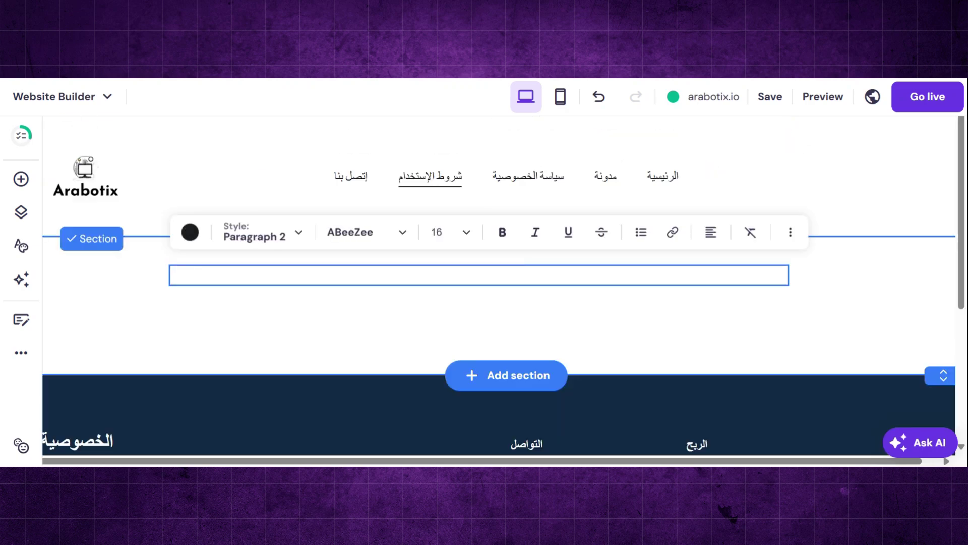
key("ctrl+v")
left_click(711, 151)
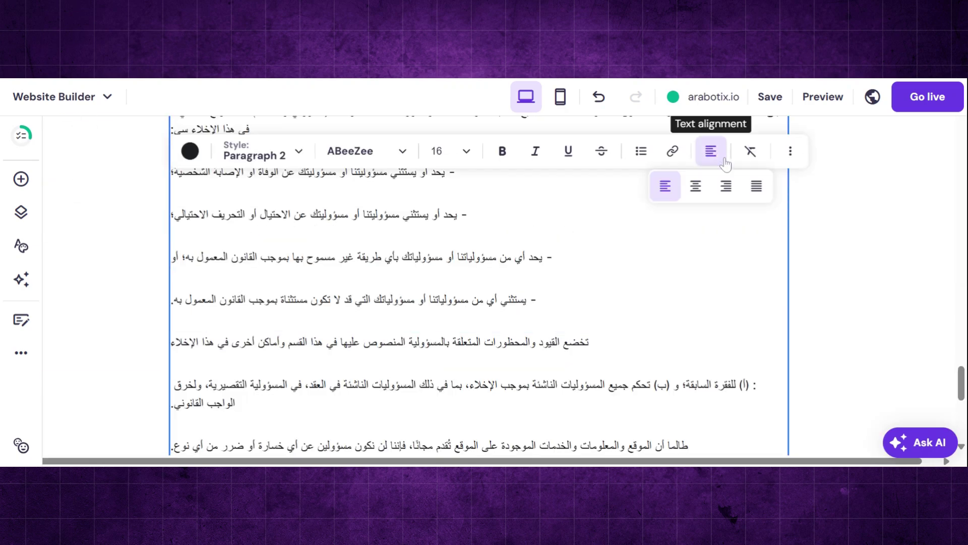
left_click(726, 184)
- Open the terms page's settings to rename its navigation entry to الشروط و الأحكام
left_click(20, 213)
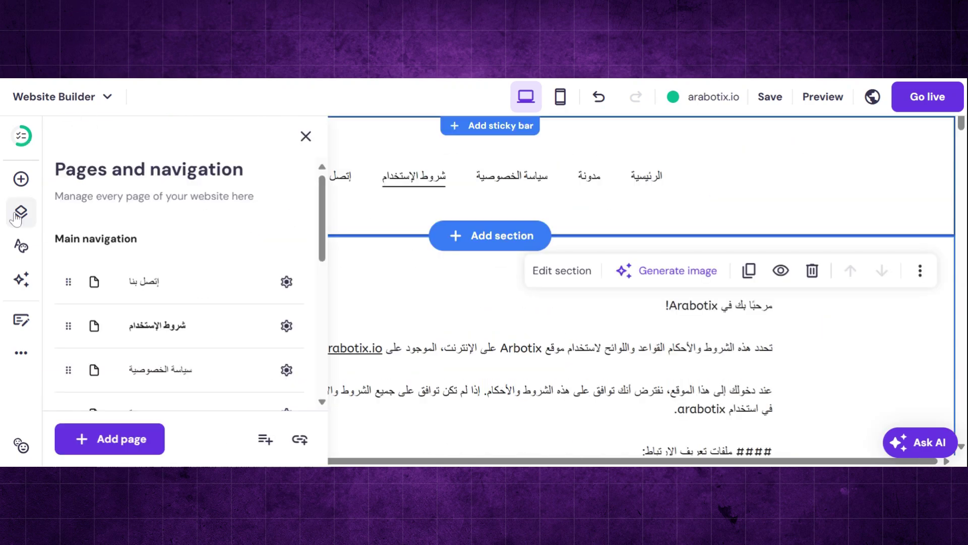
left_click(286, 325)
left_click(390, 228)
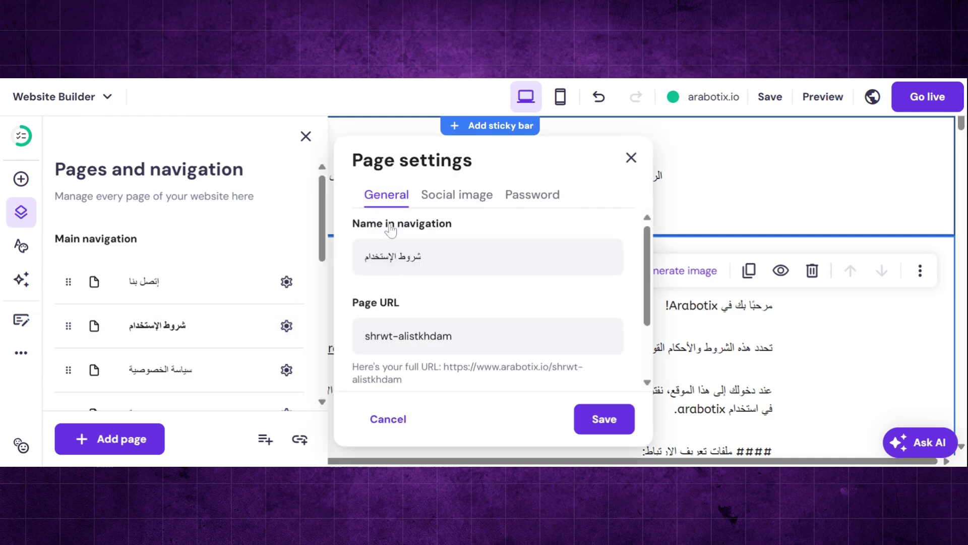
triple_click(409, 257)
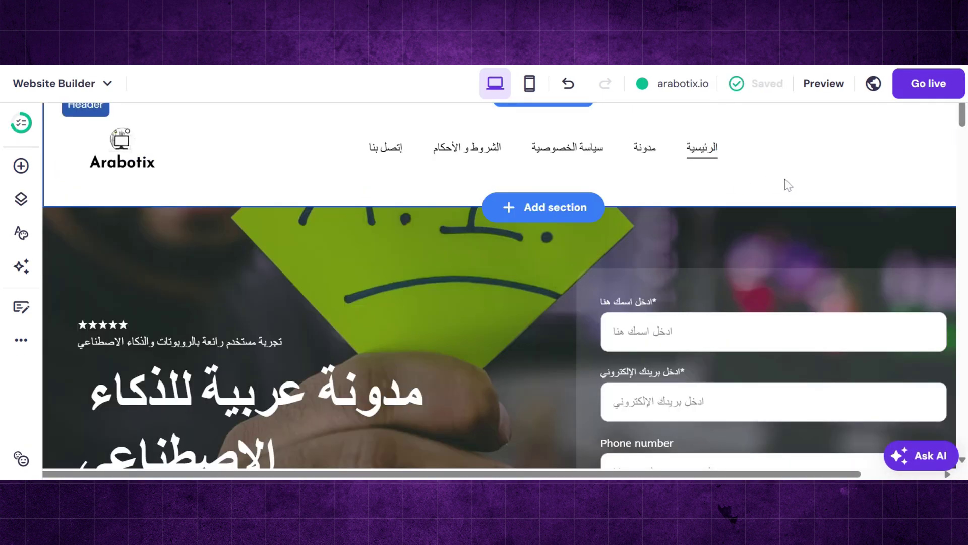
- Delete the contact form from the hero section
scroll(803, 185, "down", 5)
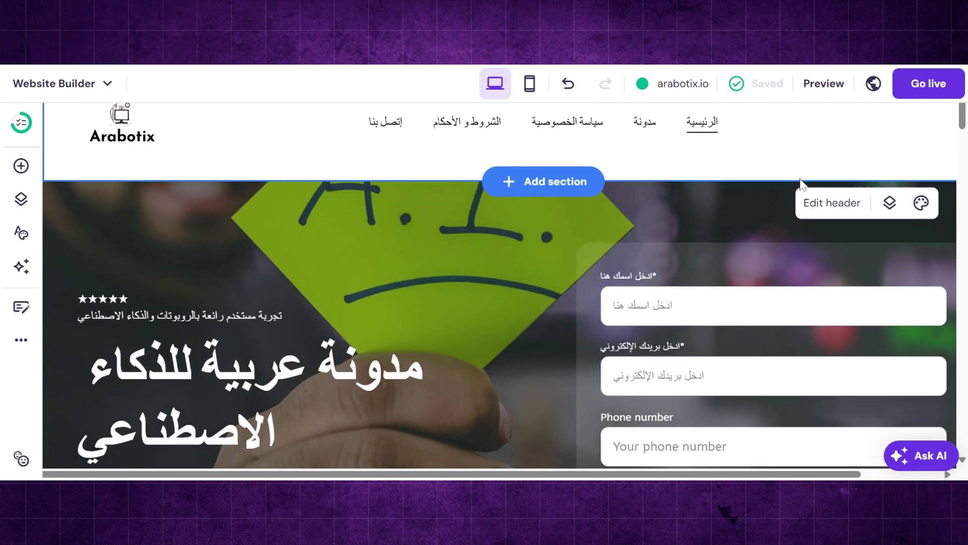
scroll(737, 169, "down", 2)
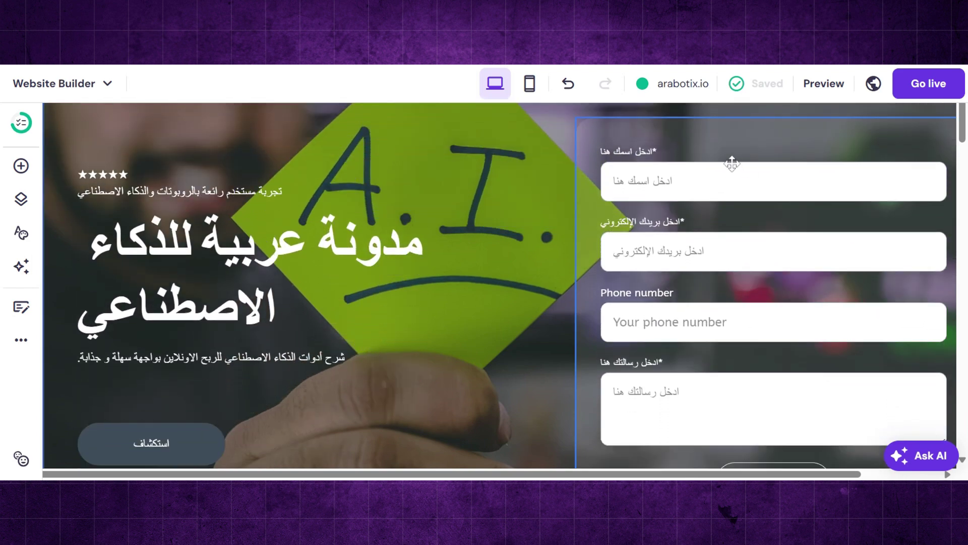
left_click(796, 153)
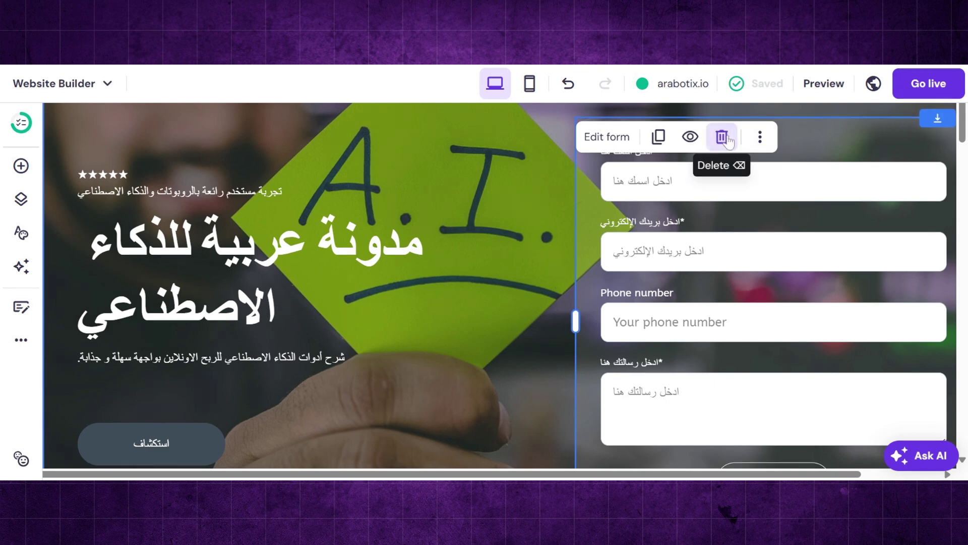
left_click(722, 137)
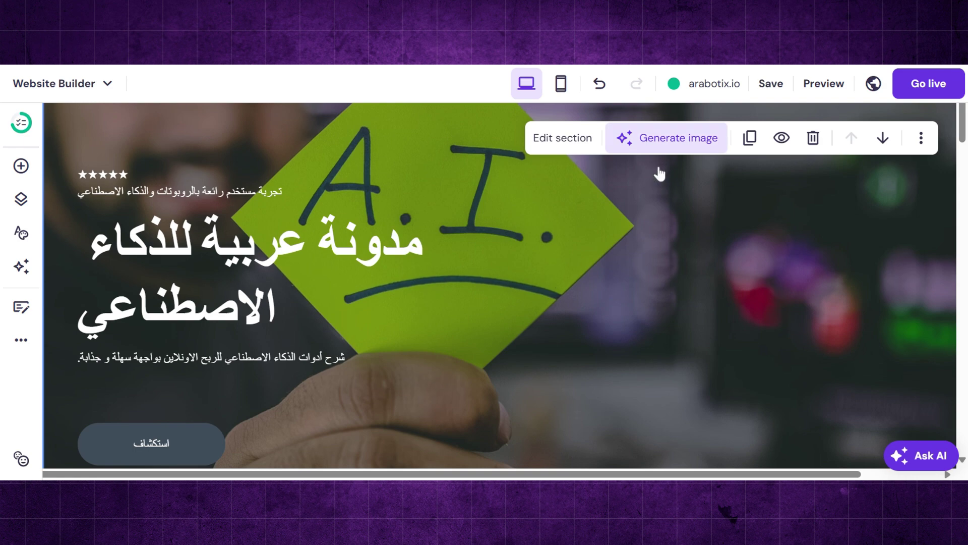
- Widen the hero heading to one line and centre it with the description and star review
left_click(333, 274)
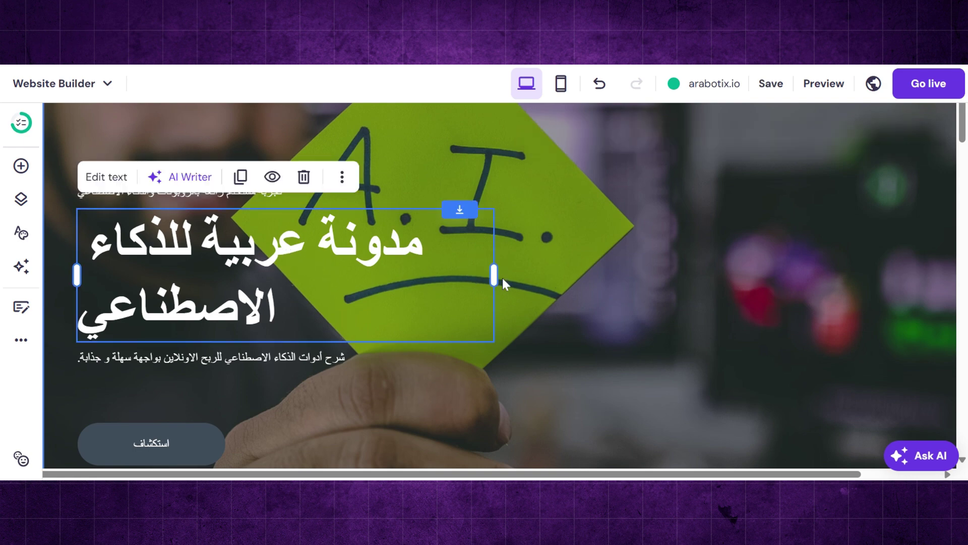
left_click_drag(493, 276, 662, 285)
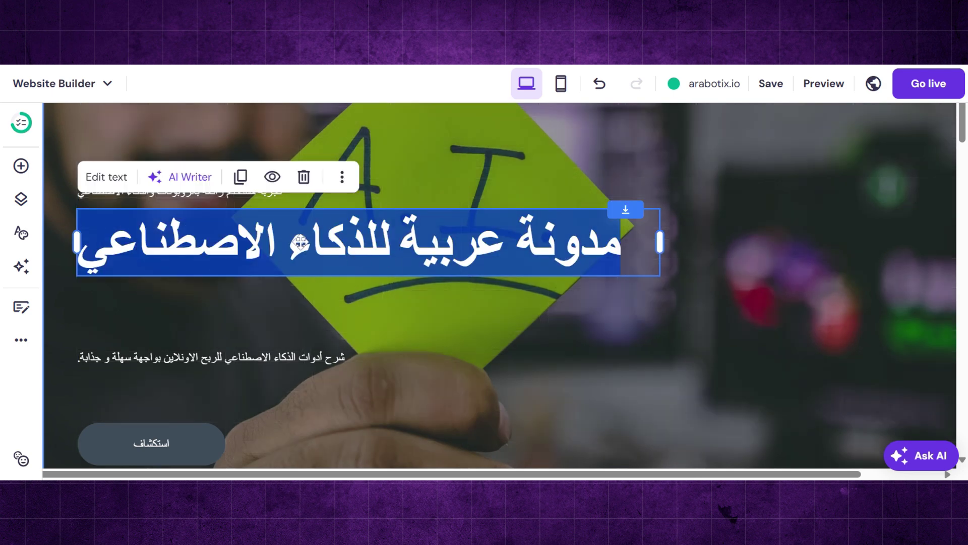
left_click_drag(300, 243, 463, 255)
left_click_drag(439, 353, 612, 295)
left_click_drag(228, 191, 525, 217)
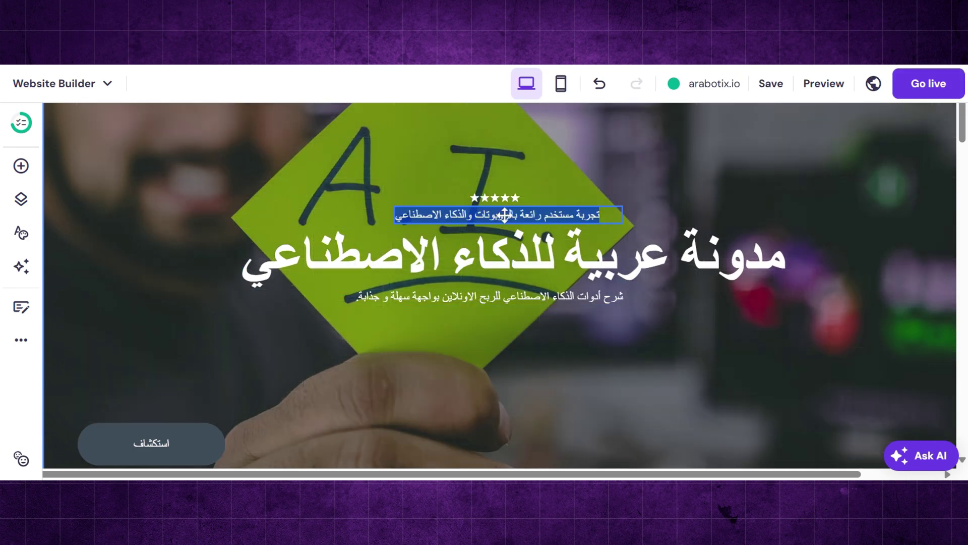
left_click(506, 216)
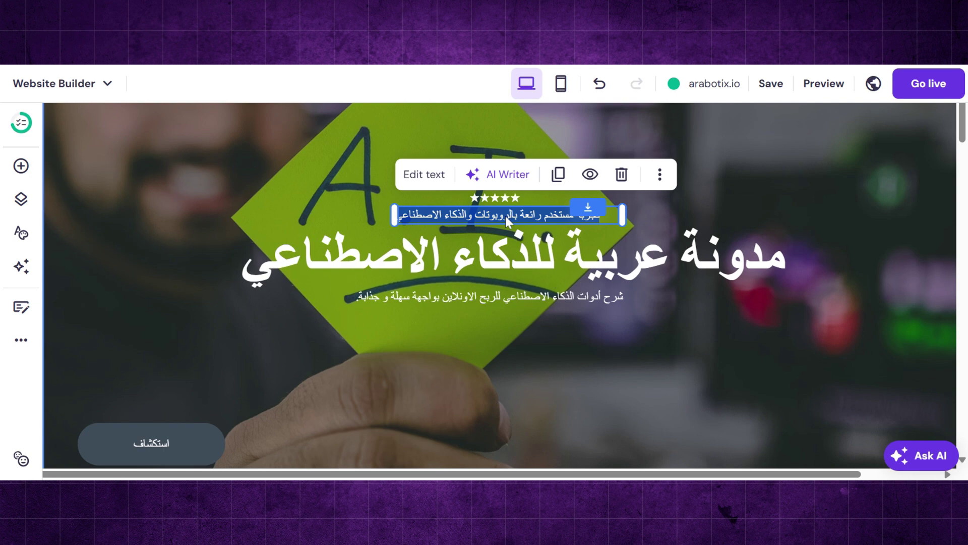
- Replace the review line with a centred Arabic tagline about earning online with AI tools, then preview mobile
left_click(423, 175)
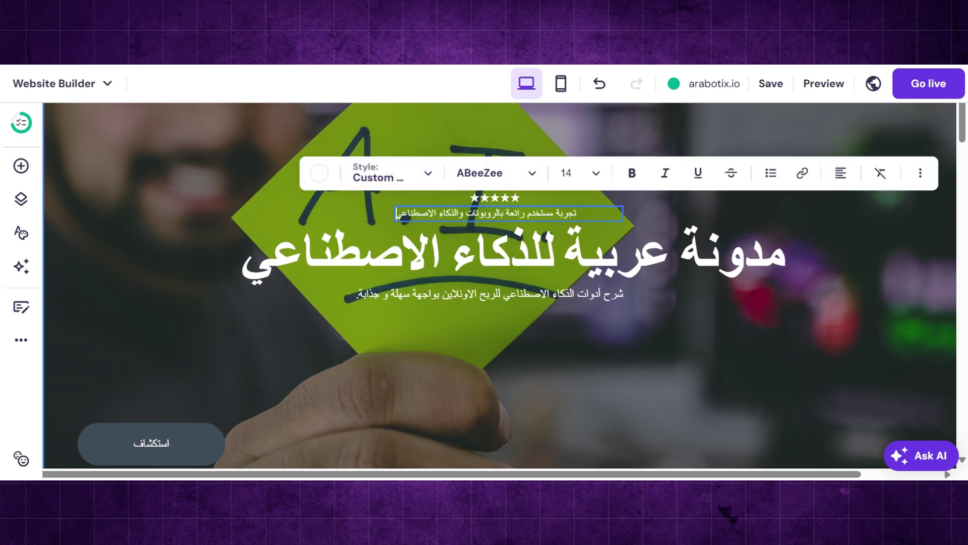
left_click_drag(577, 214, 419, 214)
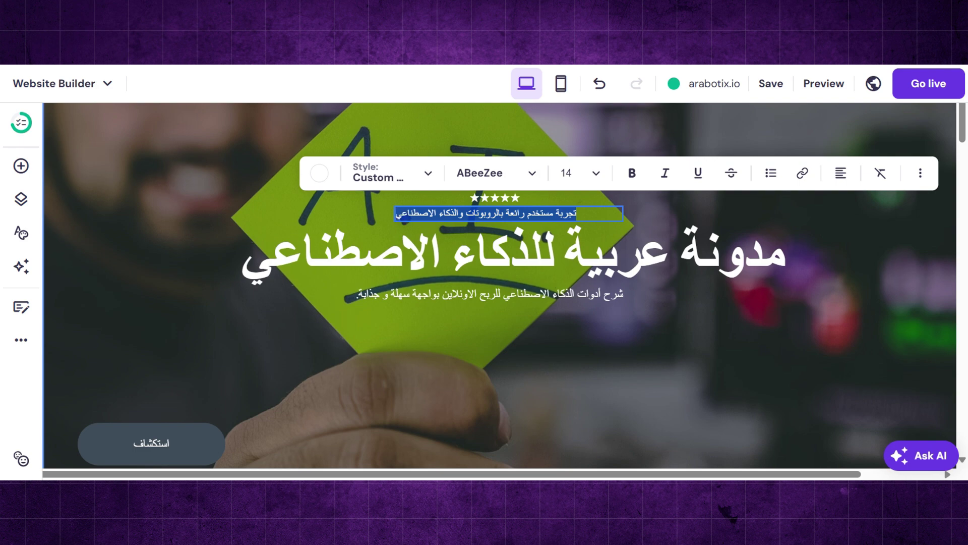
type("المصدر العربي")
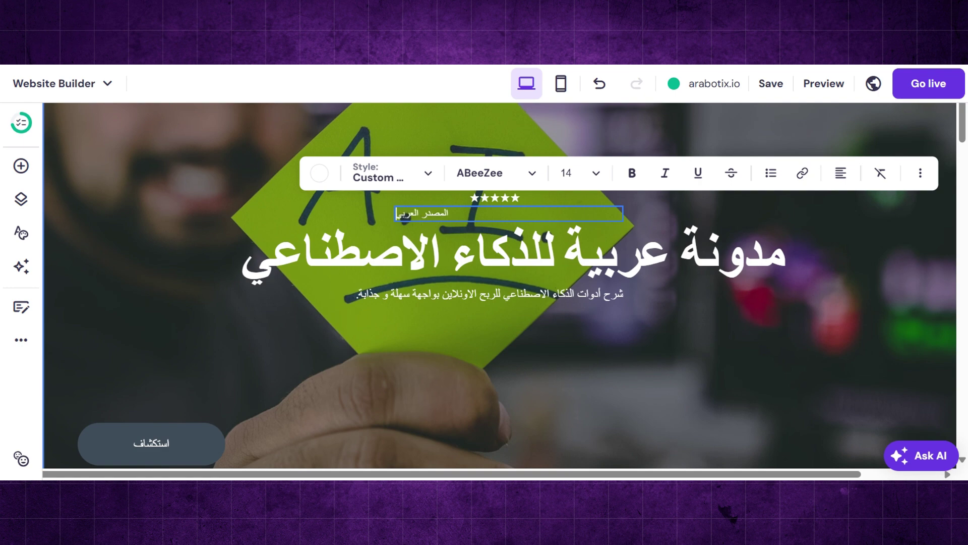
type(" الأول لإستخد")
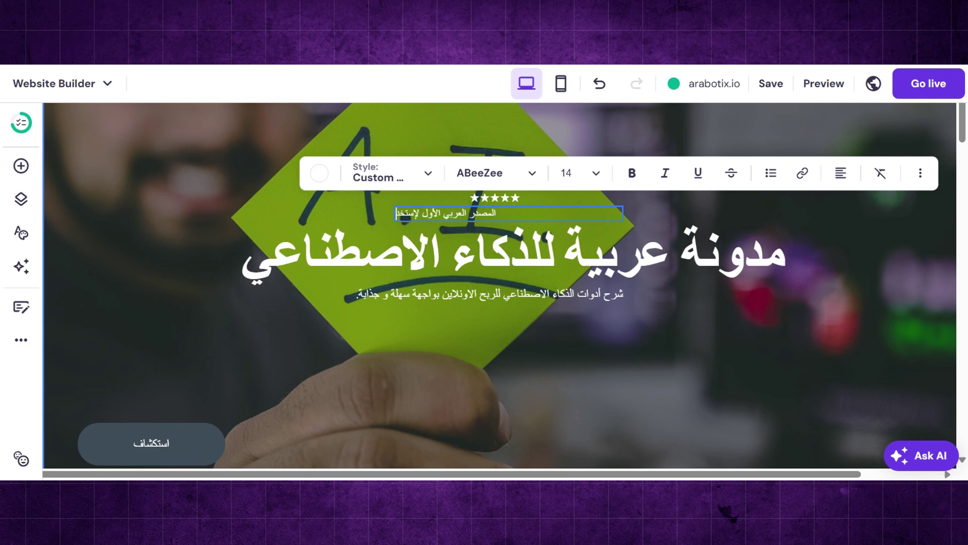
type("ام أدوات الذكاء الإصط")
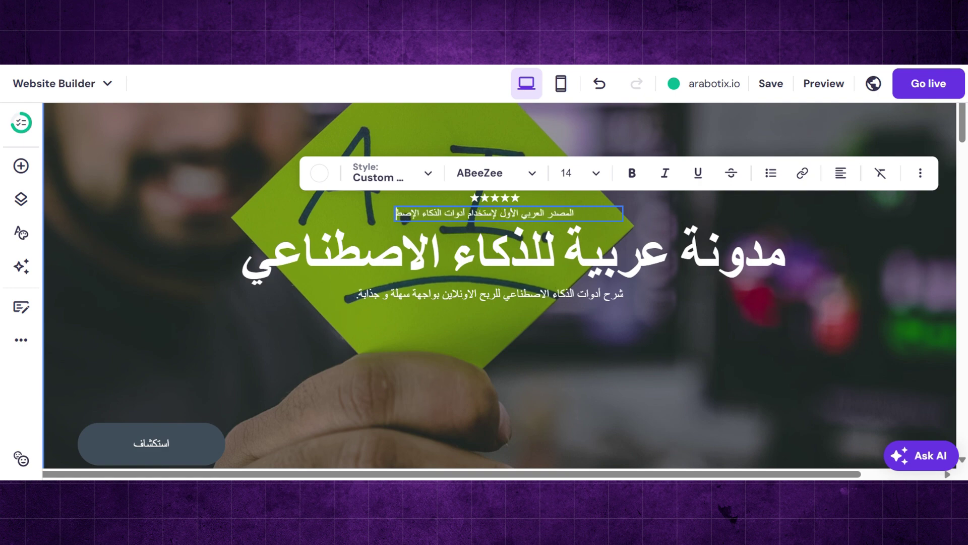
type("ناعي لتحقيق الربح من الانترنت")
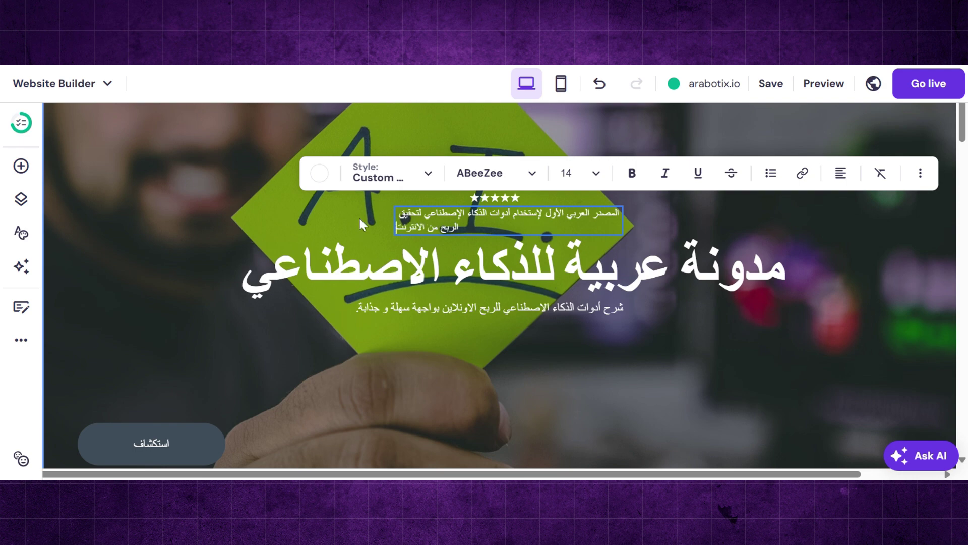
left_click(835, 181)
left_click(826, 212)
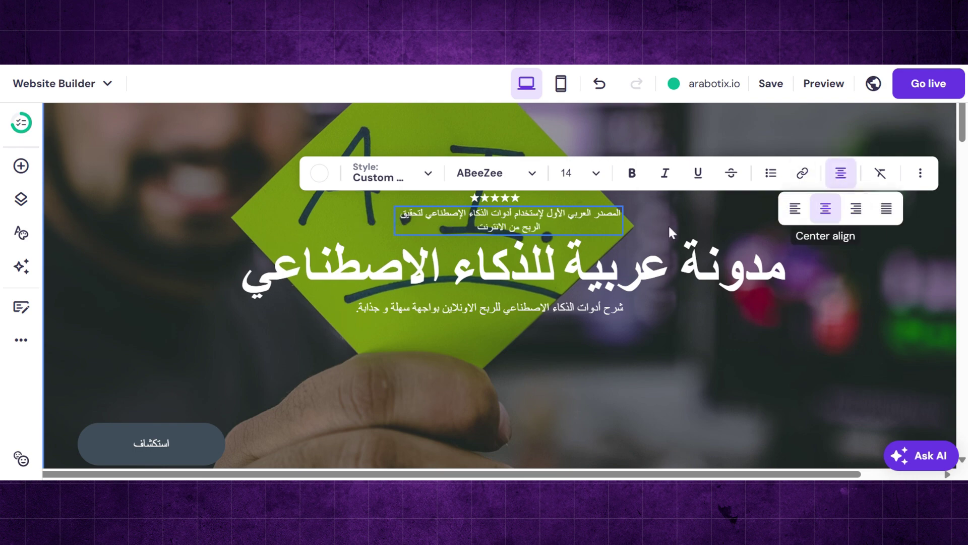
left_click(628, 217)
scroll(591, 252, "up", 2)
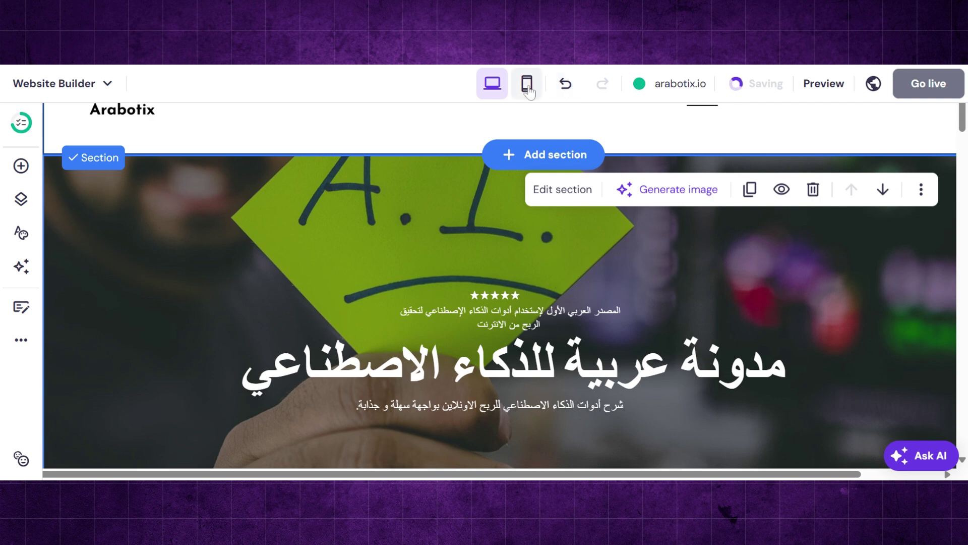
left_click(529, 85)
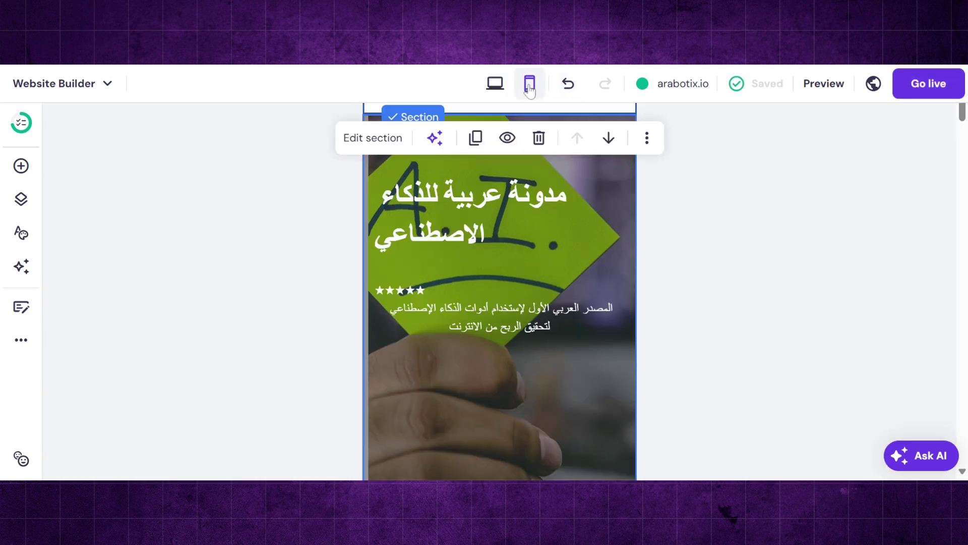
- Centre the mobile hero heading at font size 32, then open and close the mobile navigation menu
left_click(523, 210)
left_click(413, 141)
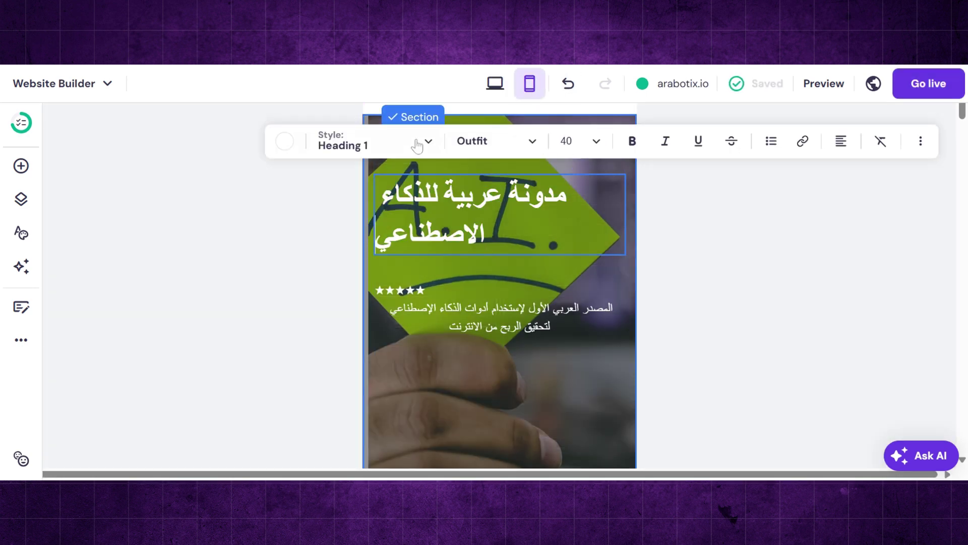
left_click(841, 143)
left_click(826, 176)
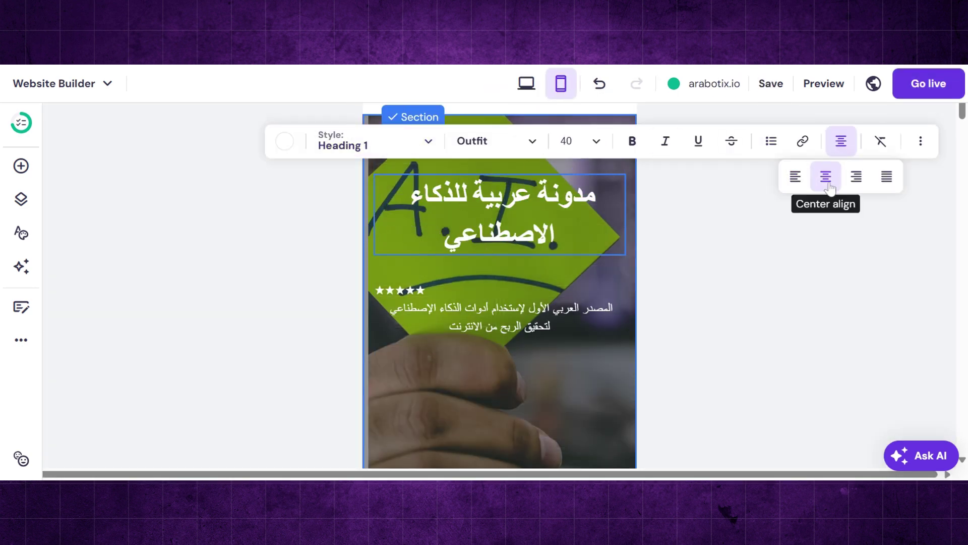
left_click(596, 142)
left_click(564, 257)
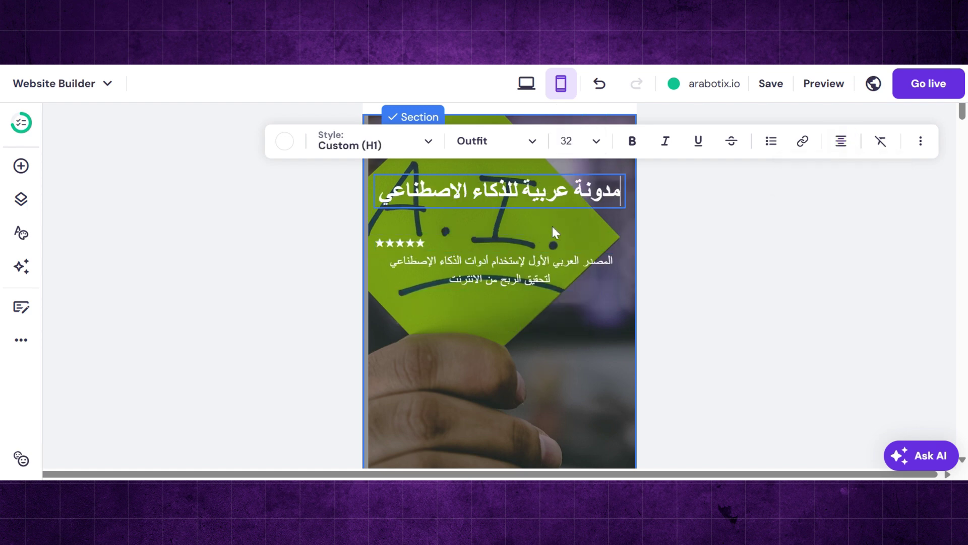
scroll(553, 227, "up", 2)
left_click(601, 142)
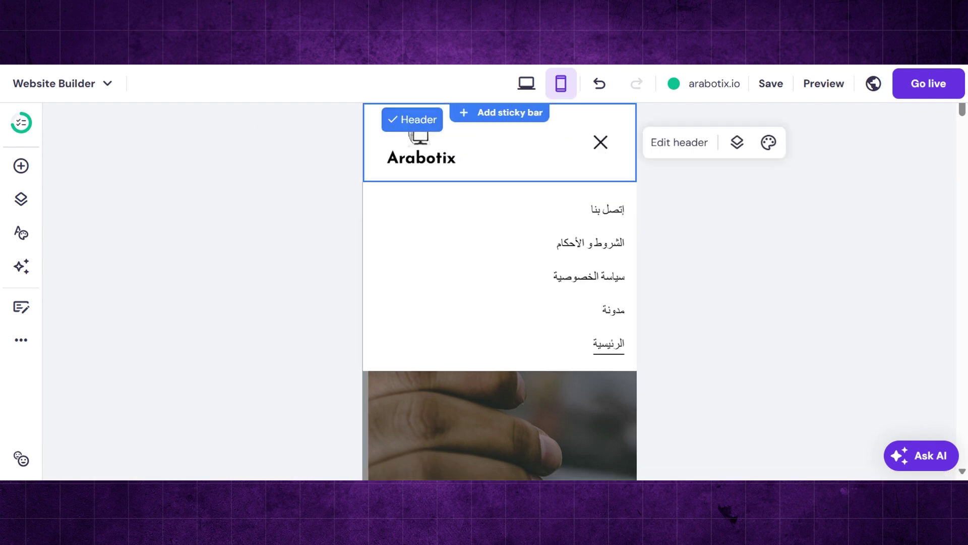
left_click(601, 143)
- Back in desktop view, hide the publication dates in the blog list's style settings
left_click(527, 83)
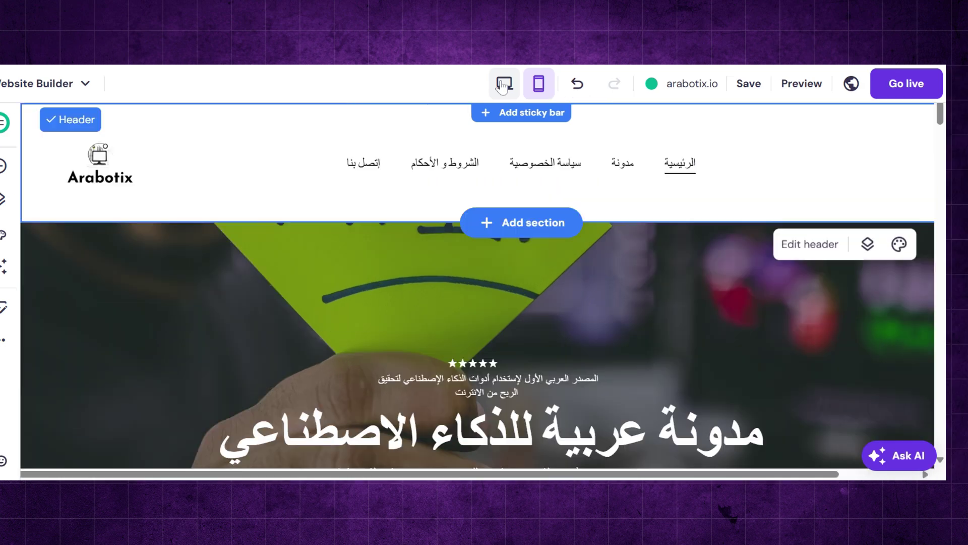
scroll(510, 359, "down", 5)
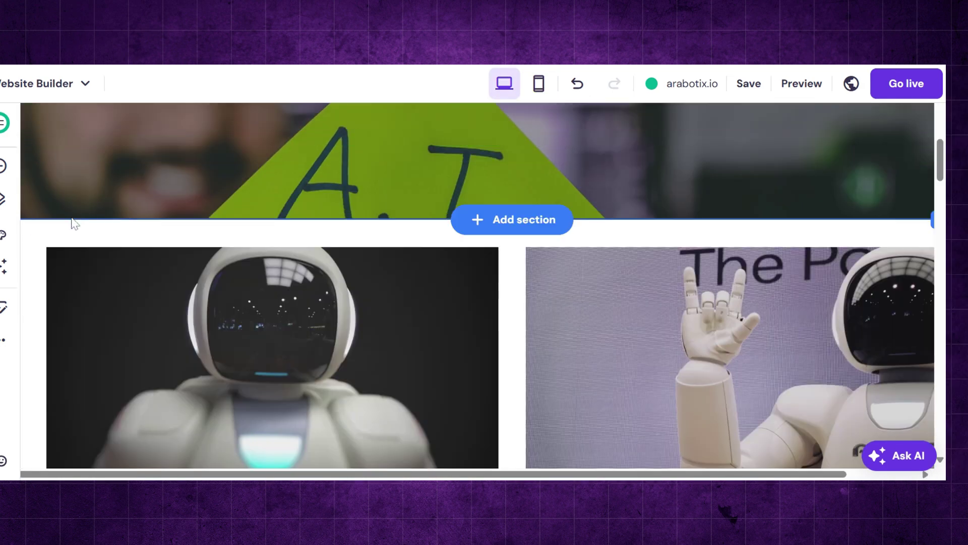
left_click(78, 229)
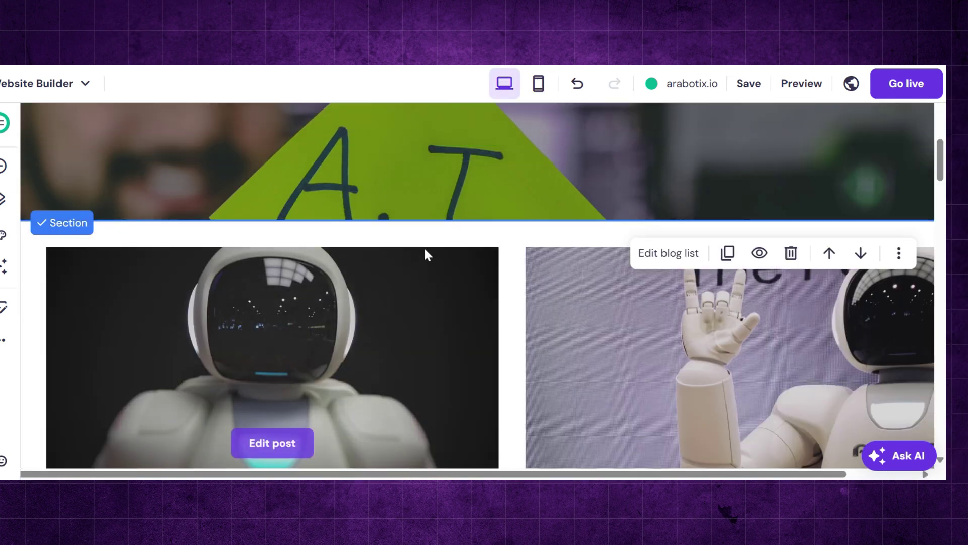
left_click(665, 258)
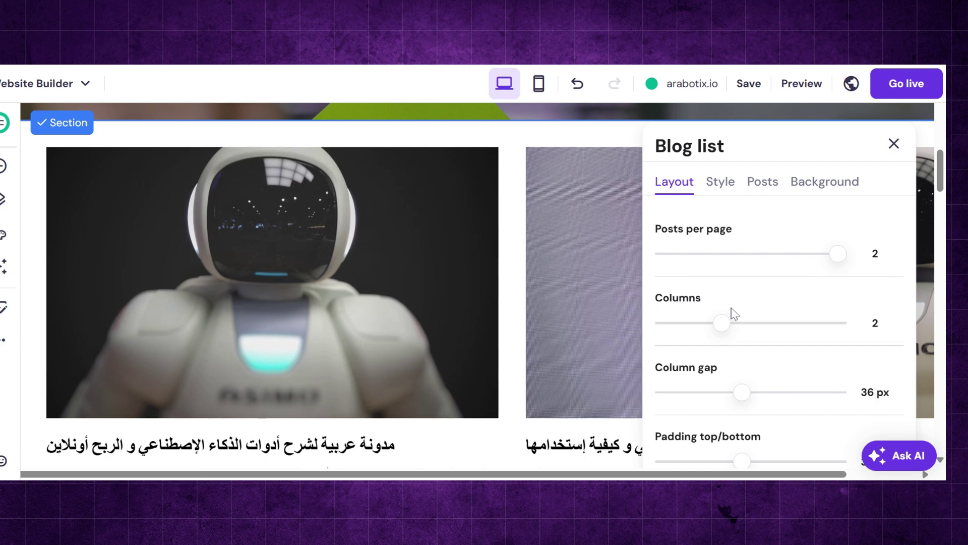
left_click(720, 183)
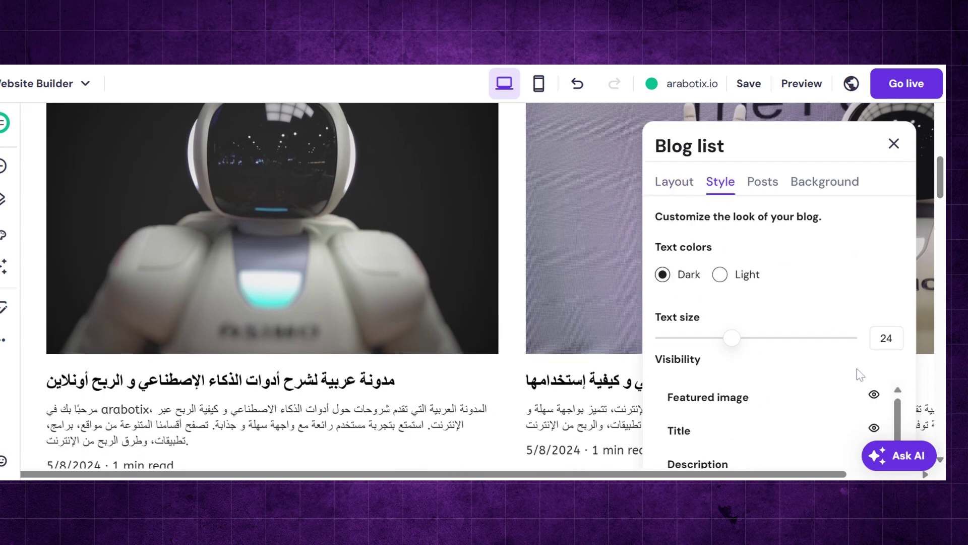
scroll(899, 426, "down", 3)
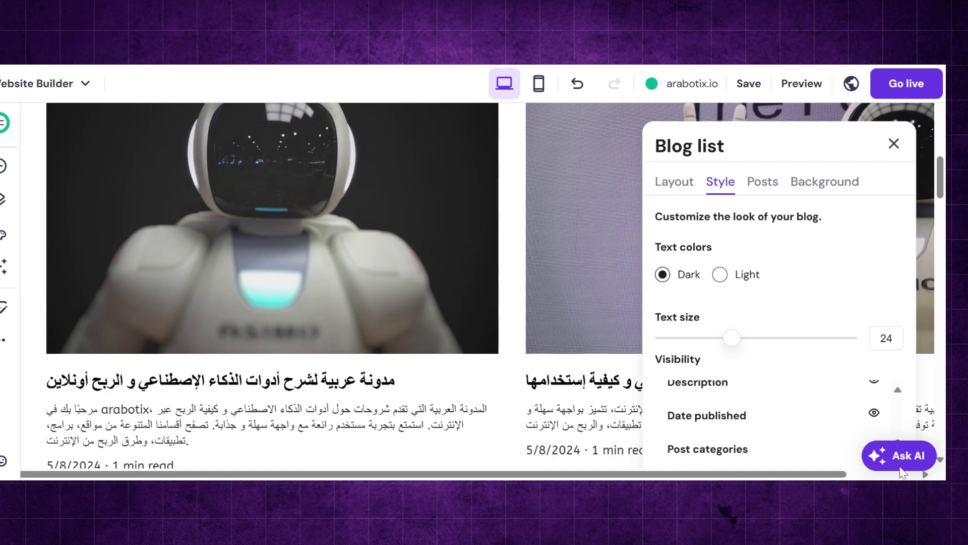
left_click(875, 414)
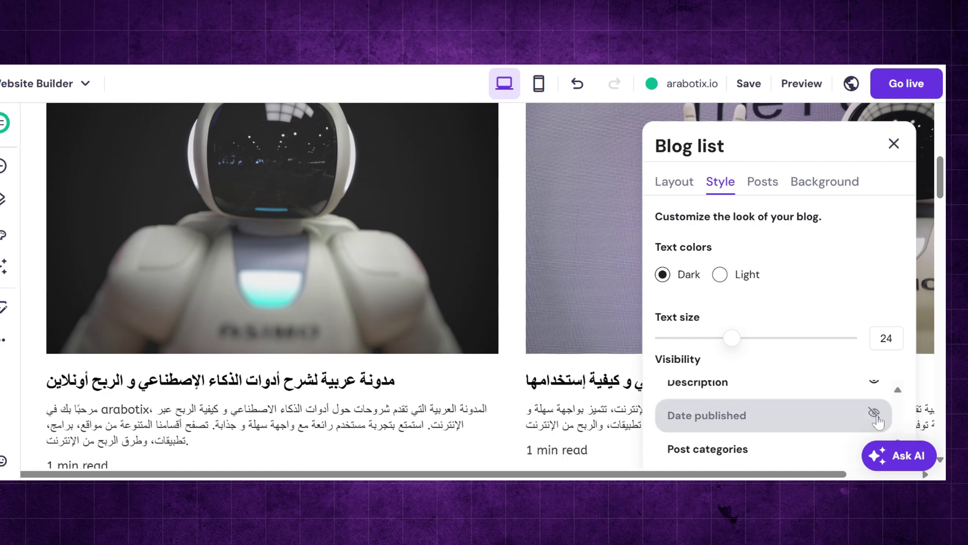
- Try image and video backgrounds for the blog list, revert to a plain colour, and close settings
scroll(778, 449, "down", 1)
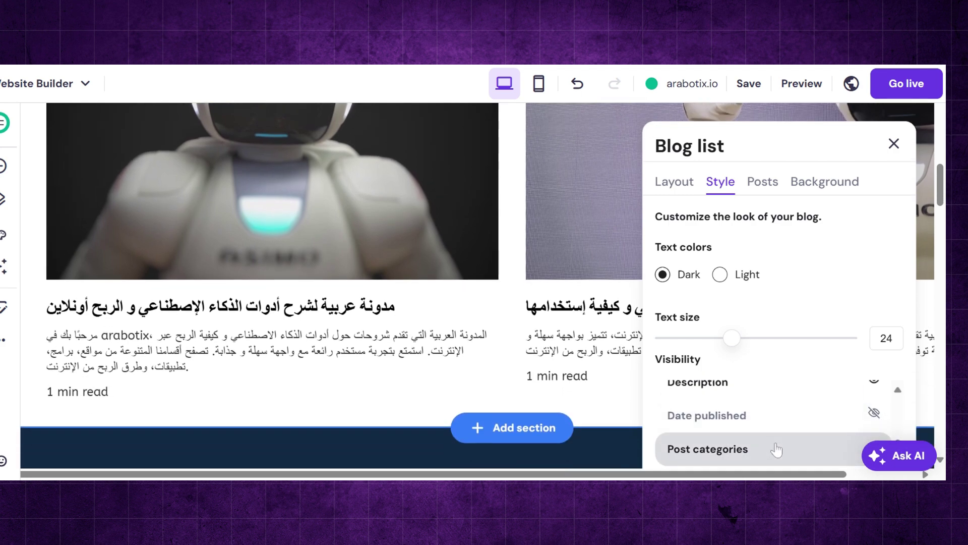
scroll(776, 450, "up", 1)
scroll(778, 392, "up", 3)
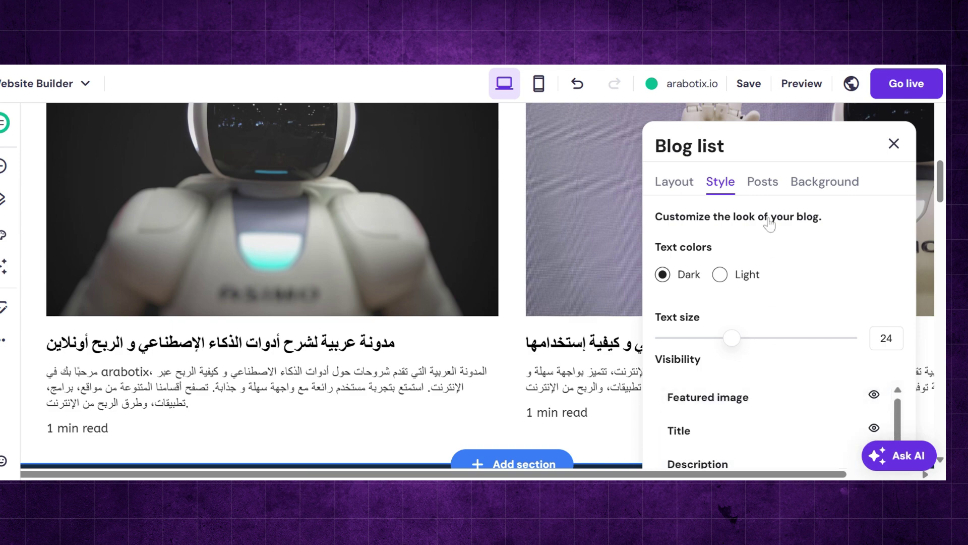
left_click(764, 190)
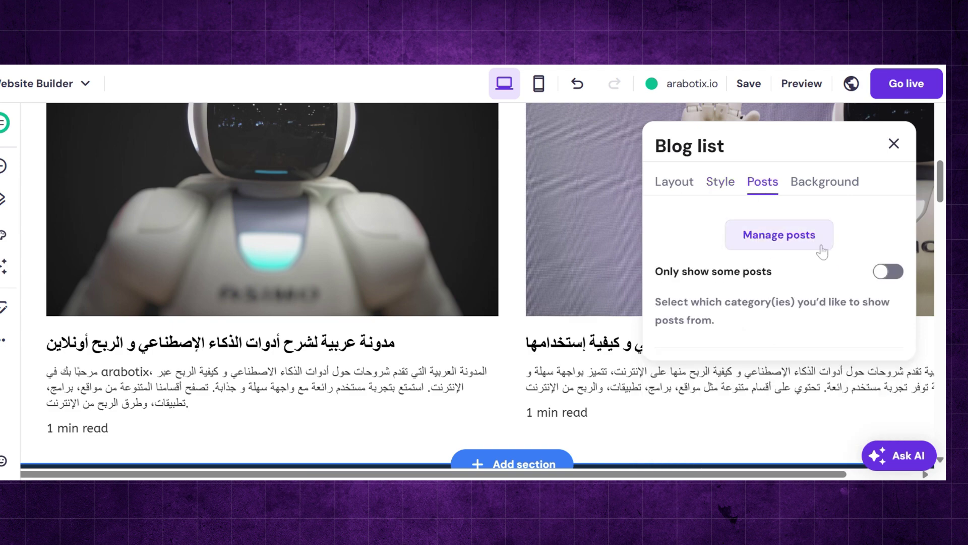
left_click(838, 187)
left_click(795, 224)
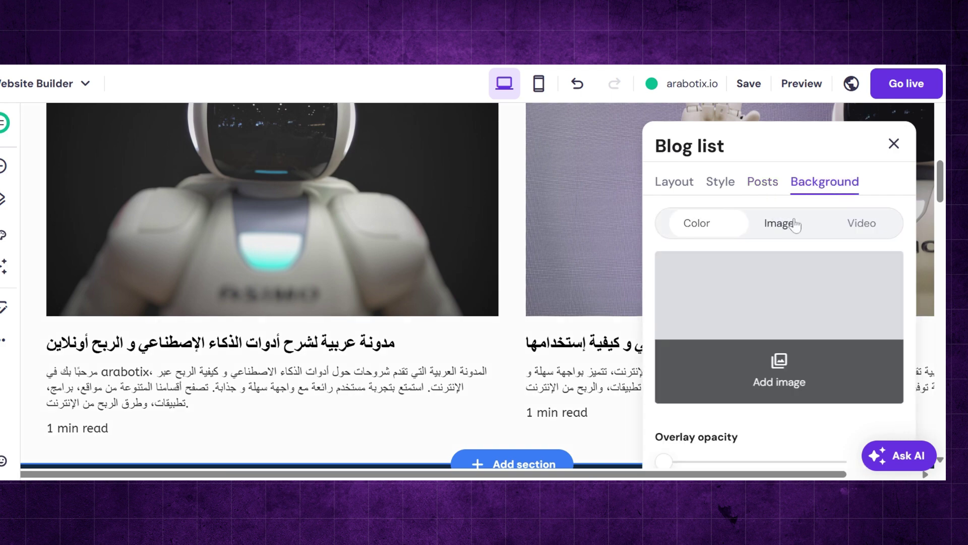
left_click(852, 237)
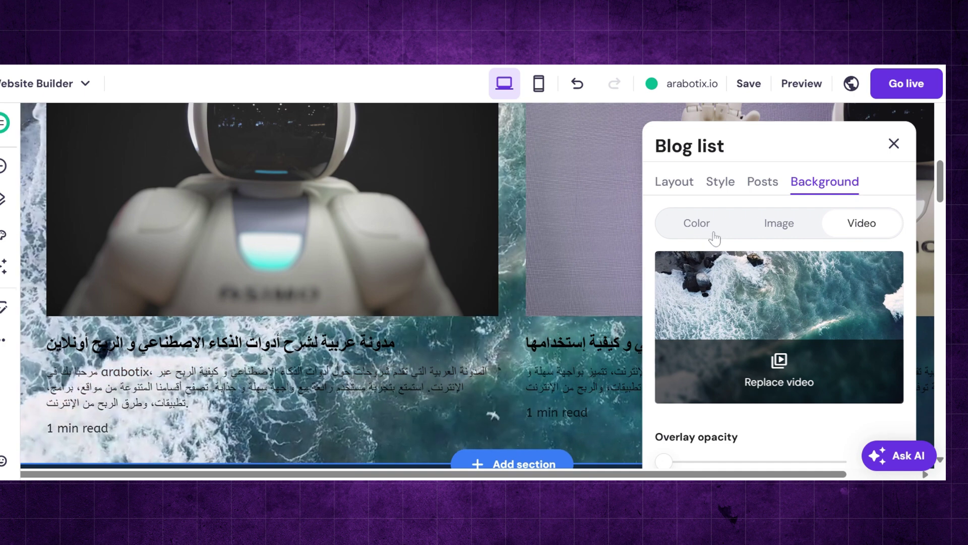
left_click(715, 234)
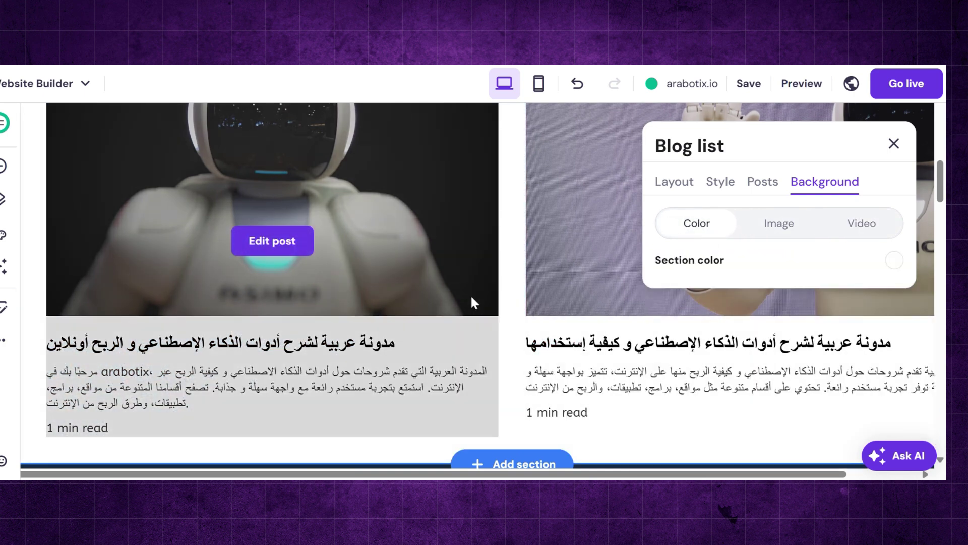
scroll(472, 297, "down", 1)
scroll(472, 297, "up", 3)
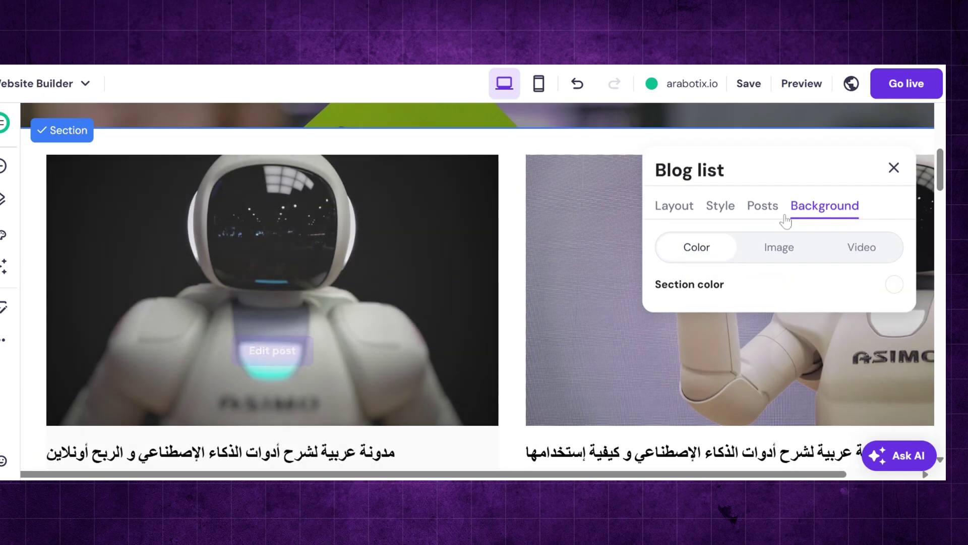
left_click(893, 168)
scroll(494, 235, "up", 4)
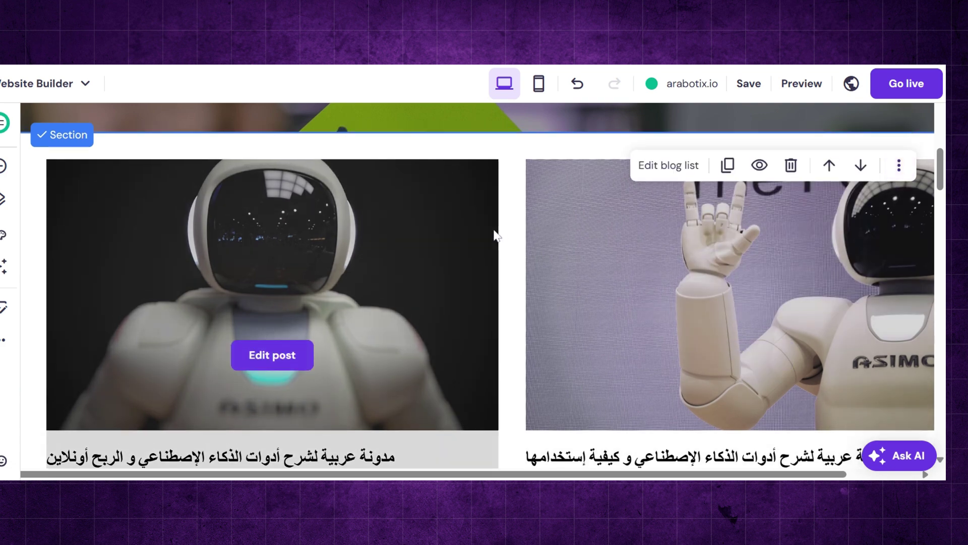
scroll(494, 234, "up", 3)
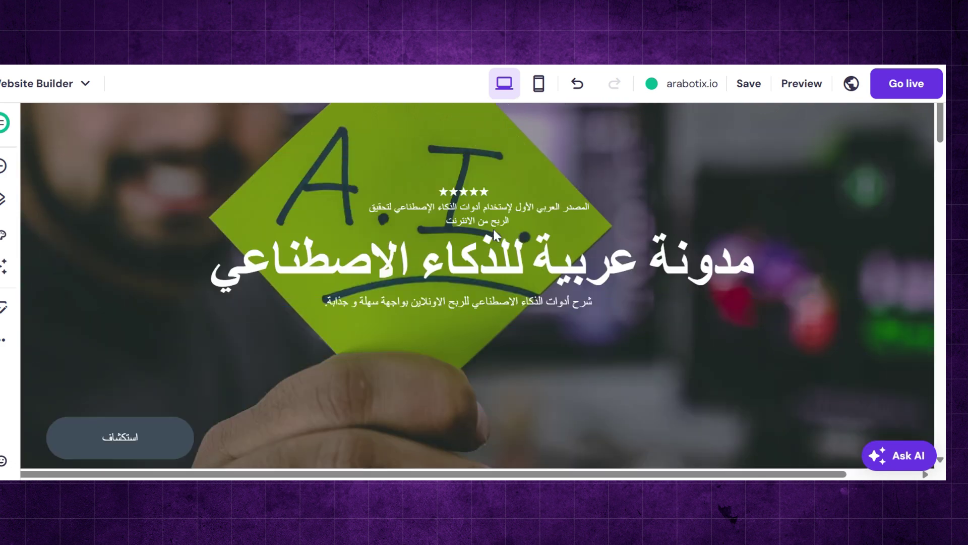
- Generate an AI image of a robot working at a laptop and apply it as the hero background
left_click(549, 157)
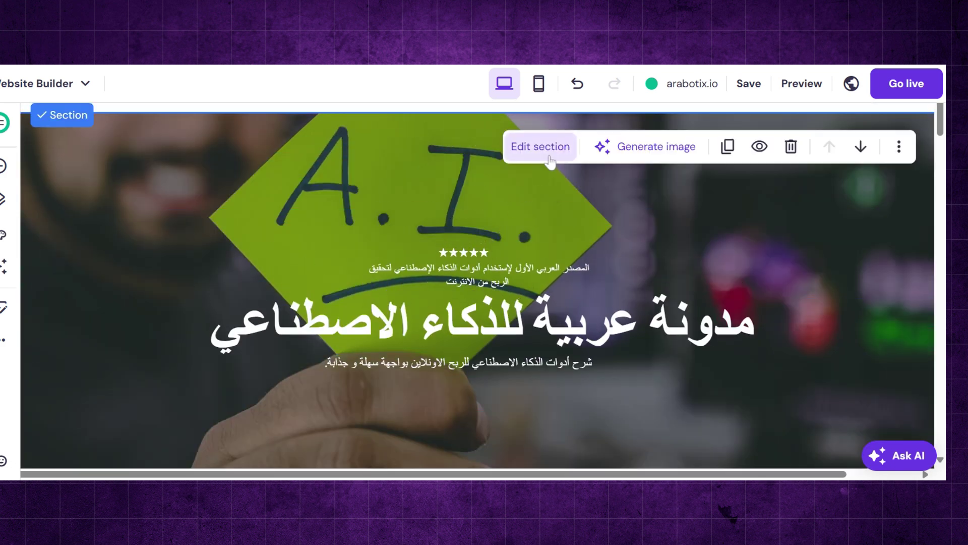
left_click(644, 152)
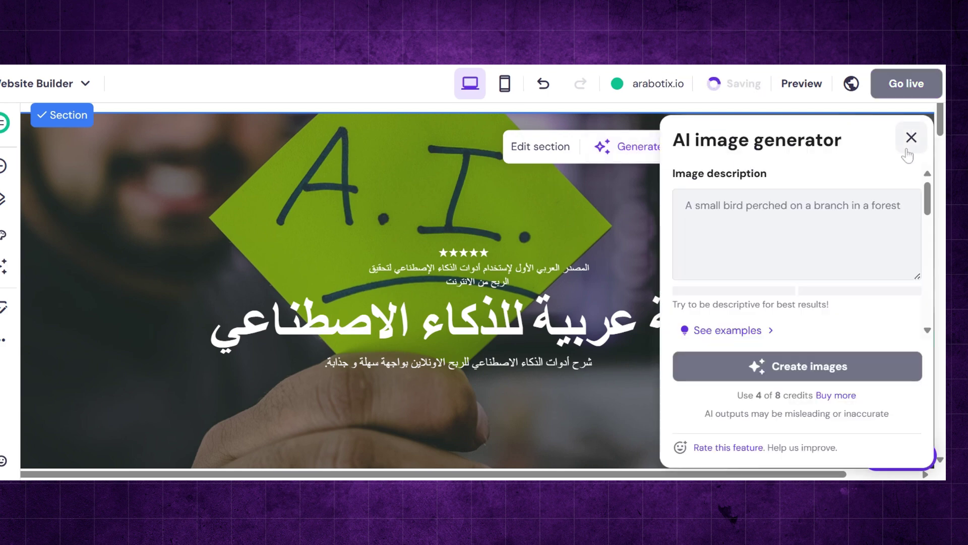
left_click(689, 222)
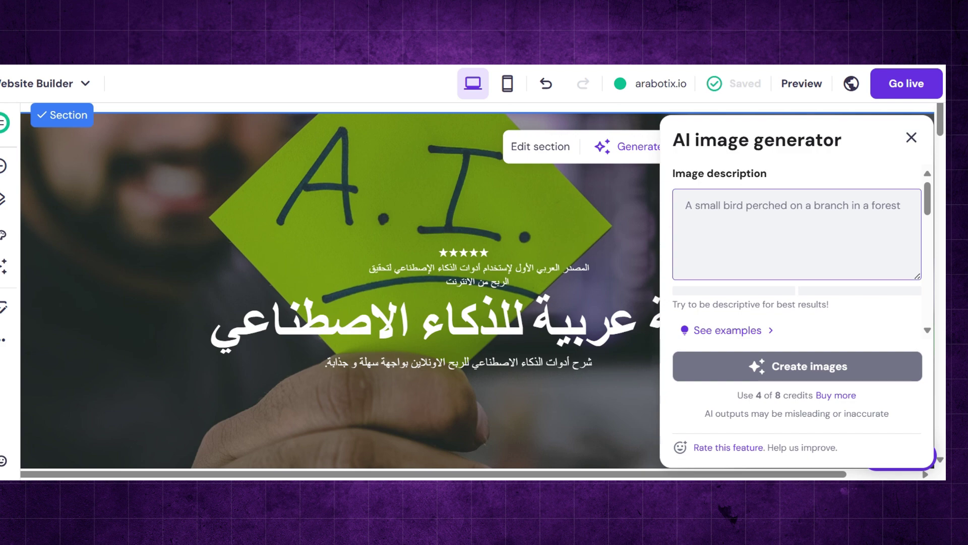
type("An advanced robot that uses a laptop, a high-resolution cinematic image, suggesting the use of artificial intelligence tools to make profits online.")
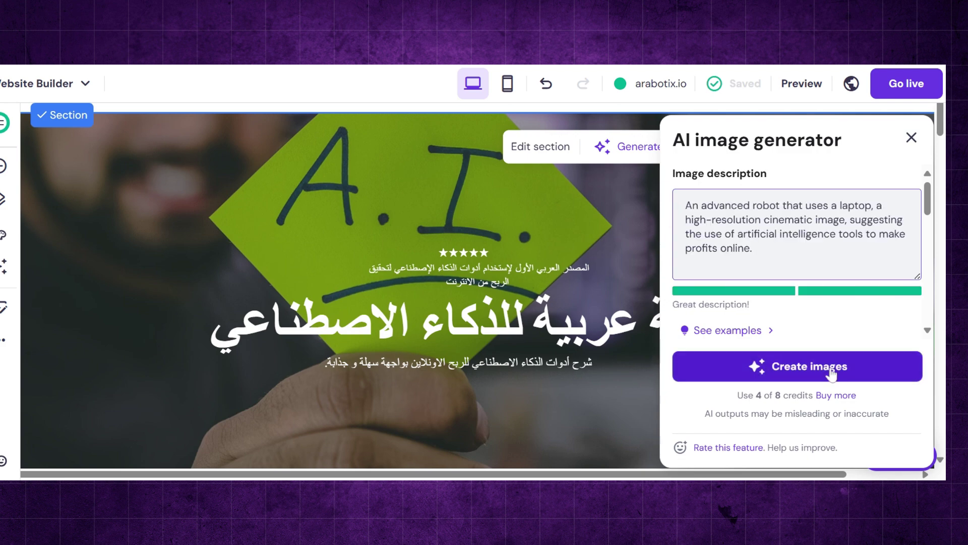
left_click(831, 379)
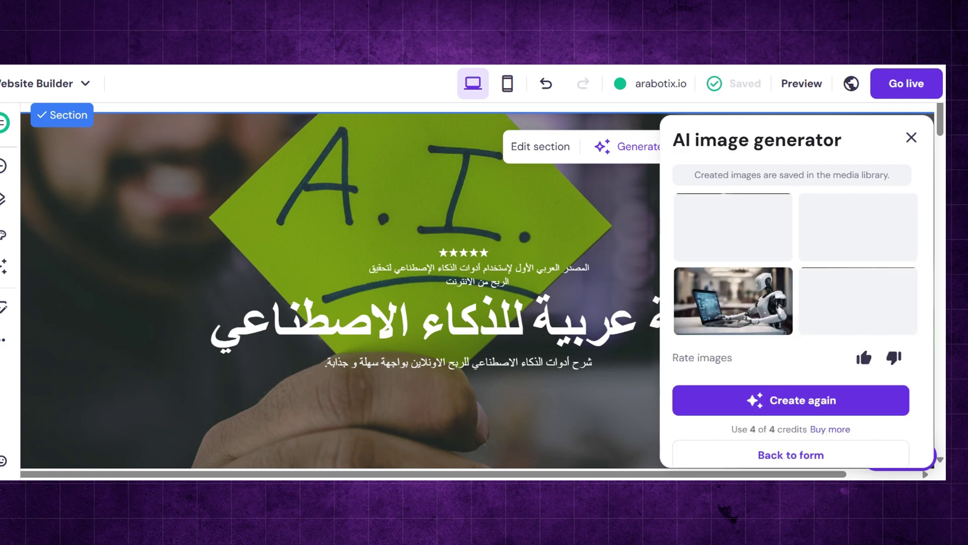
left_click(729, 255)
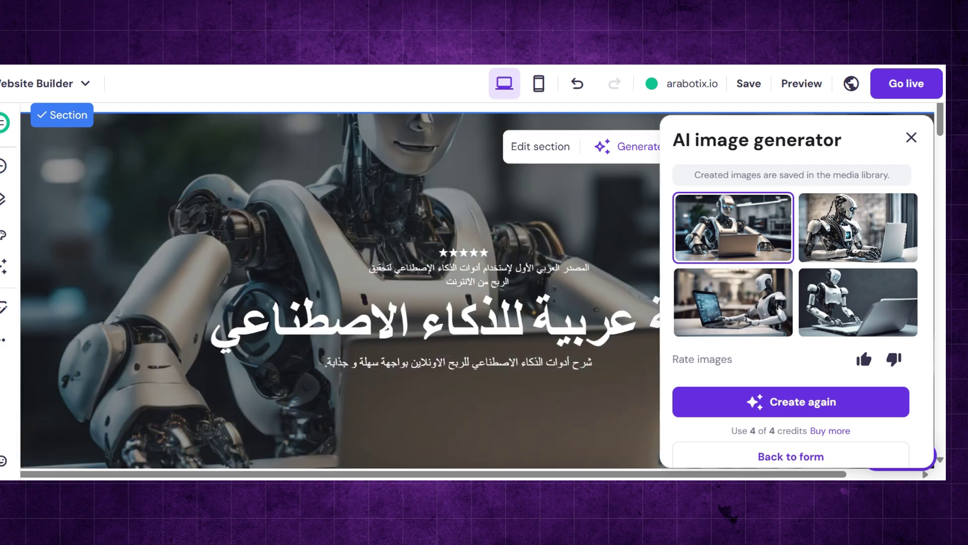
- Check the new hero in the mobile layout, then return to desktop view
left_click(539, 84)
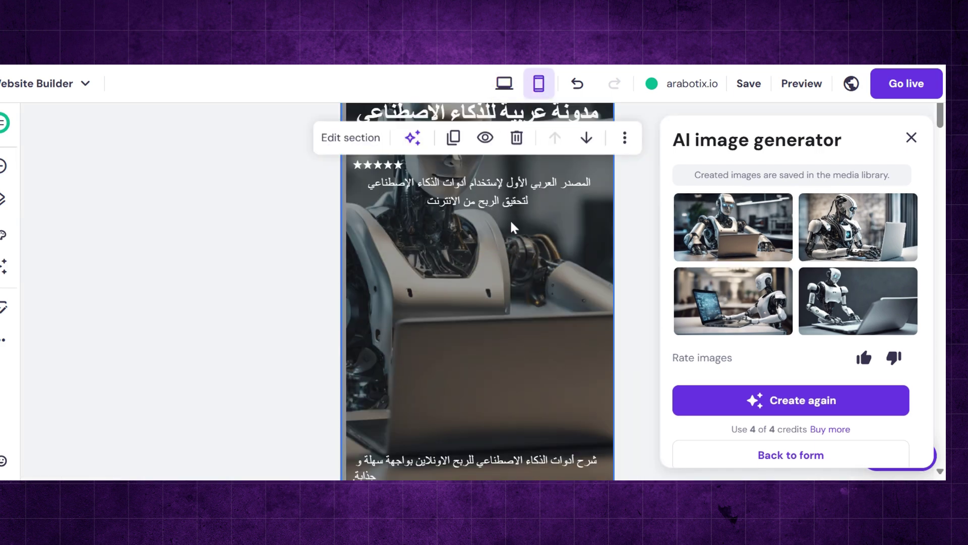
scroll(511, 204, "up", 3)
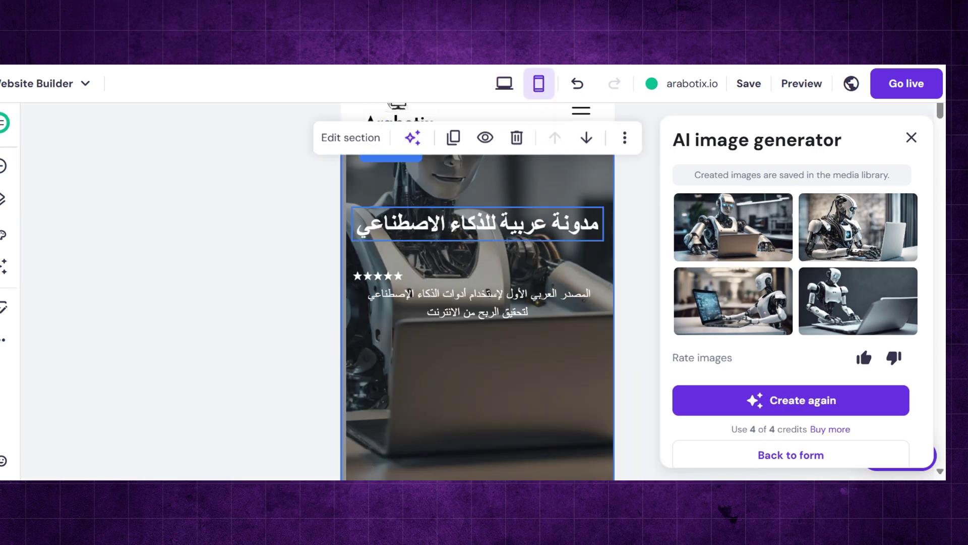
left_click(504, 83)
scroll(519, 411, "down", 10)
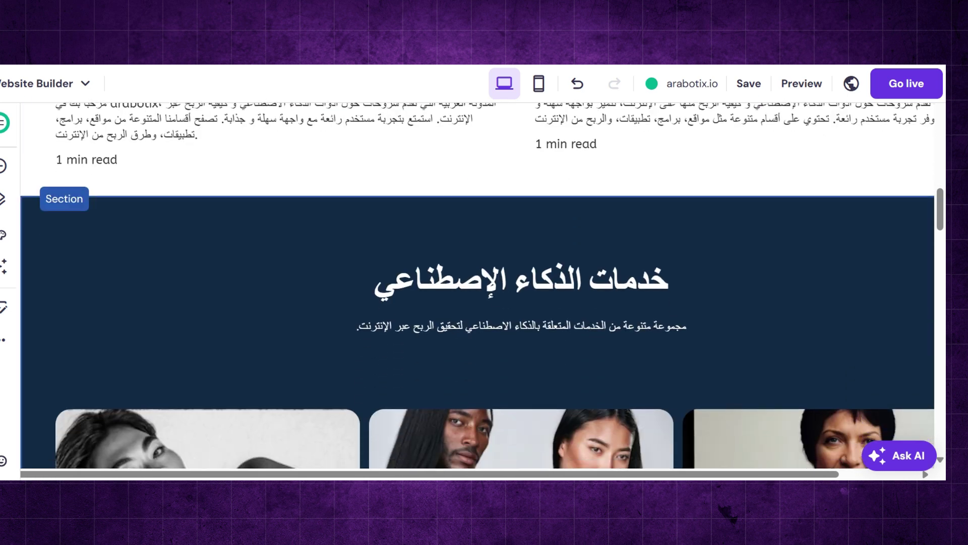
- Remove the dark AI services section and the robot images section below the blog list
left_click(791, 217)
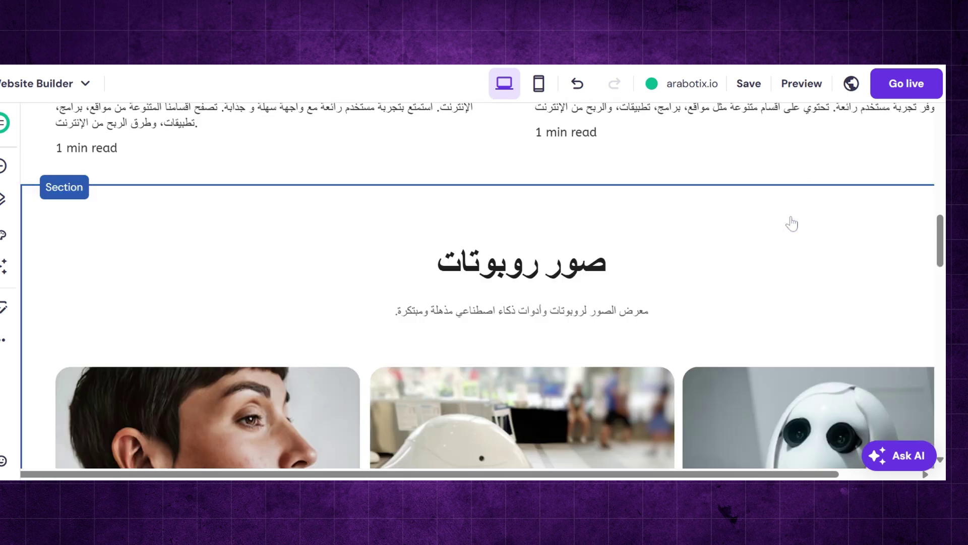
scroll(755, 272, "down", 6)
scroll(755, 273, "up", 3)
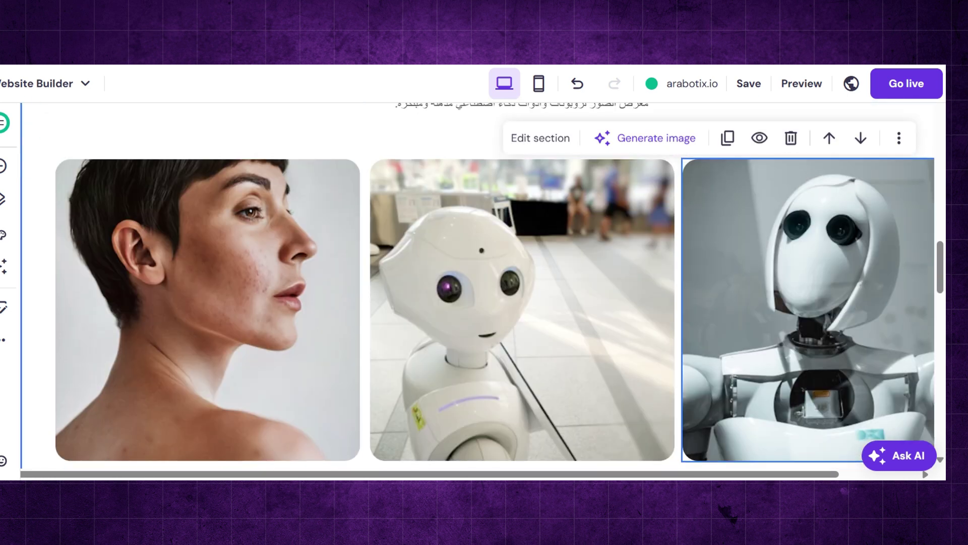
scroll(791, 202, "up", 3)
left_click(791, 199)
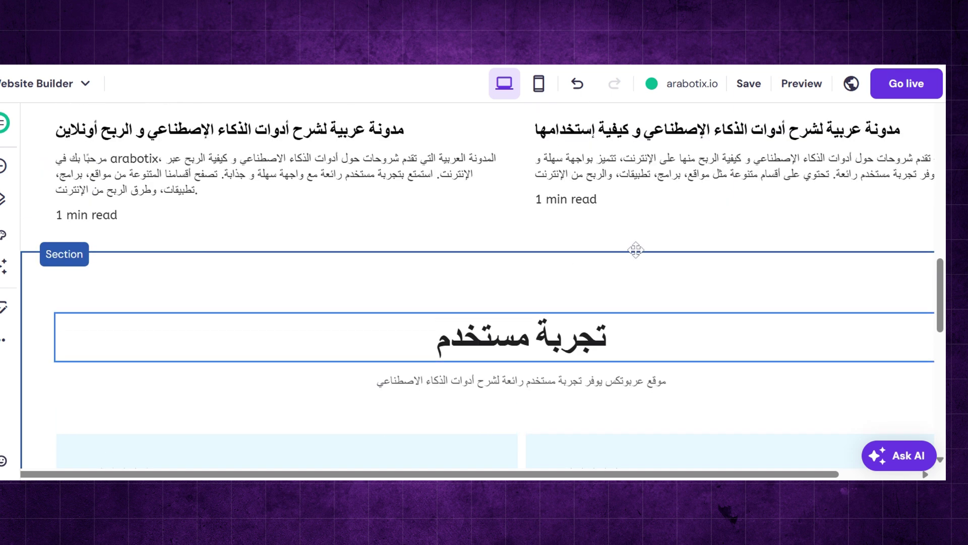
scroll(636, 250, "up", 1)
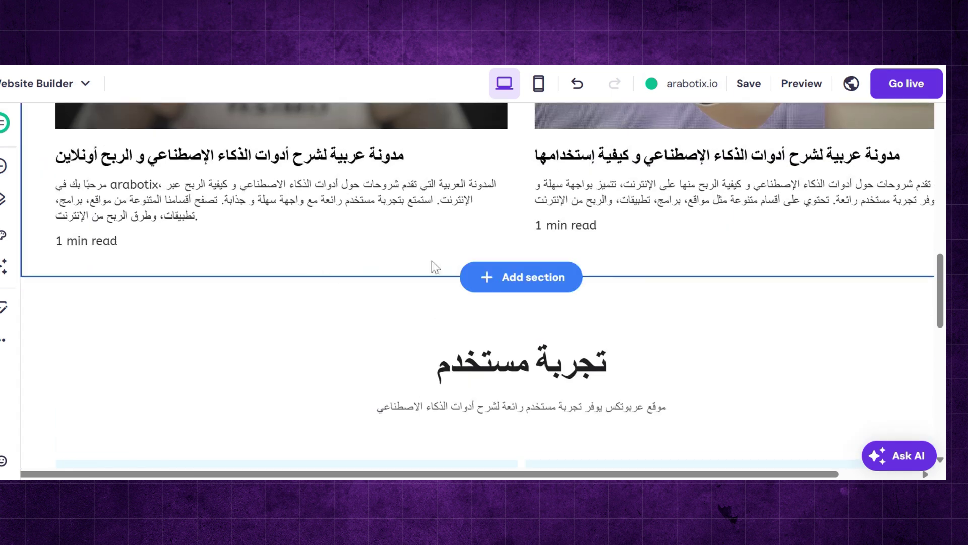
- Insert the centred 'Get in touch' contact form template as a new section below the blog list
left_click(509, 277)
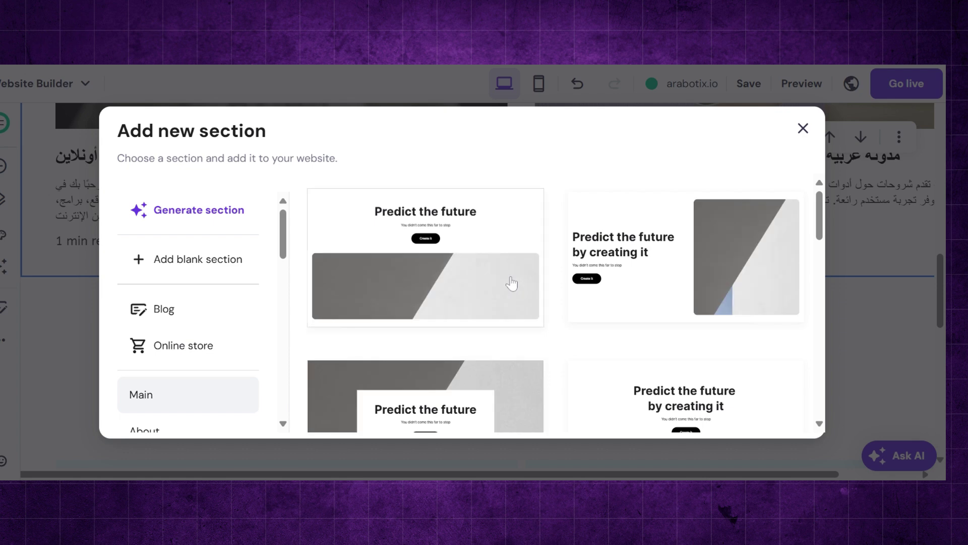
left_click_drag(284, 222, 281, 279)
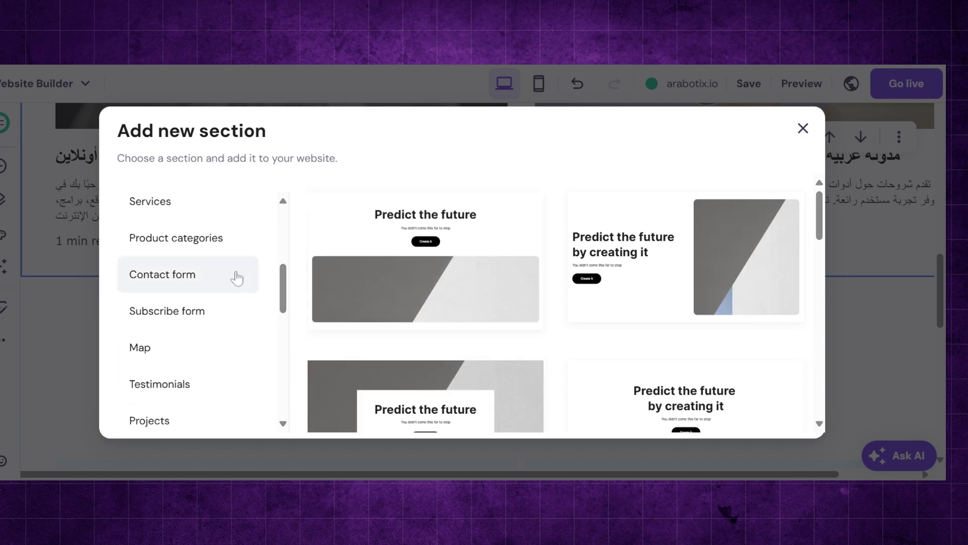
left_click(227, 277)
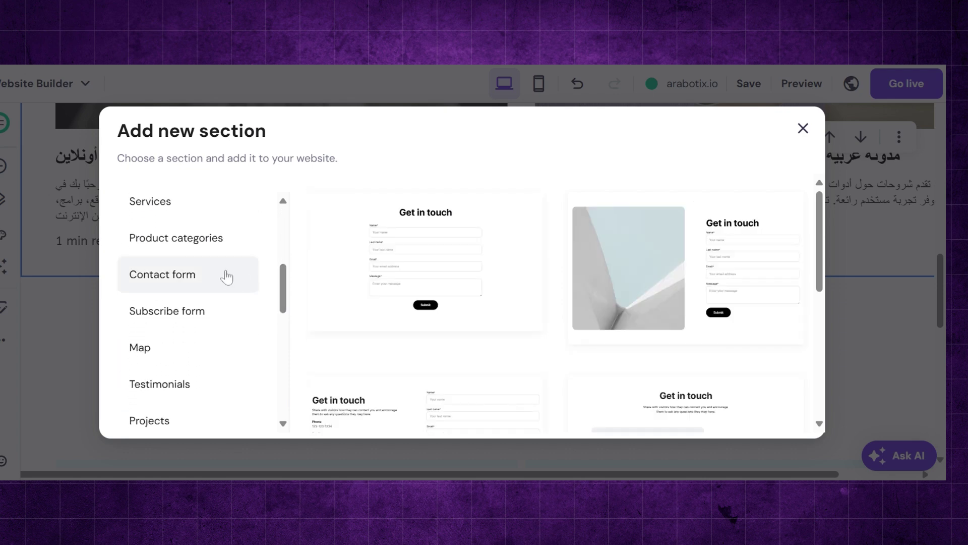
left_click(420, 280)
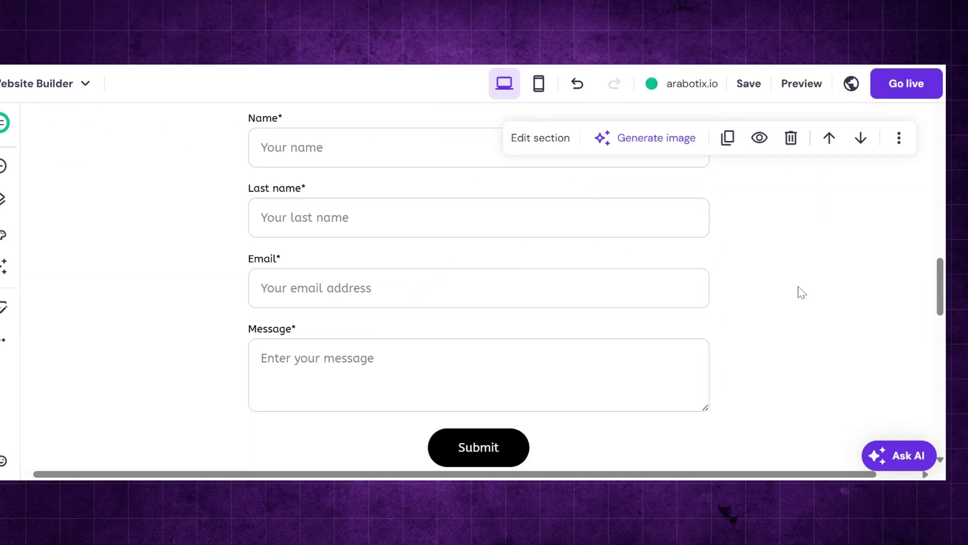
scroll(802, 291, "up", 1)
scroll(802, 291, "up", 6)
- Change the contact section heading from 'Get in touch' to 'تواصل معنا'
scroll(802, 291, "down", 4)
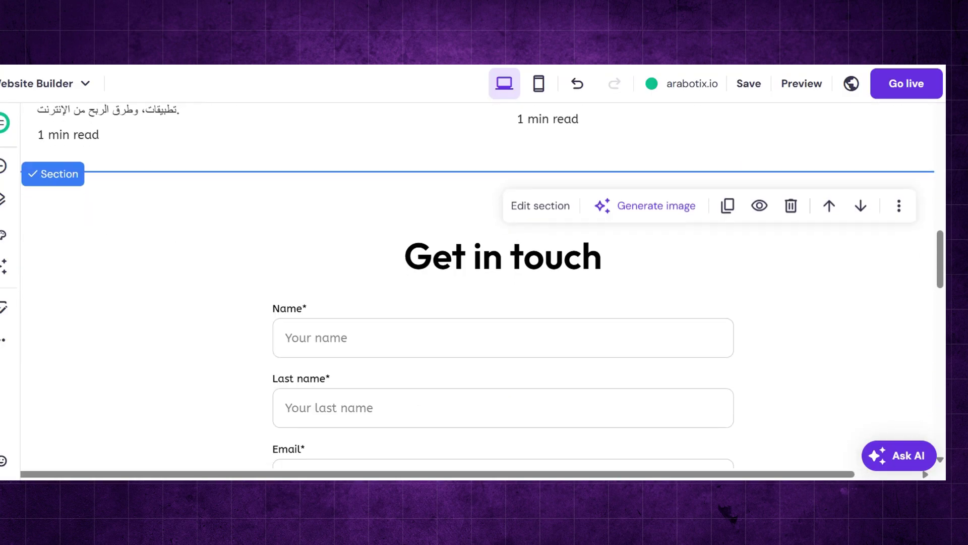
scroll(503, 253, "down", 1)
triple_click(503, 185)
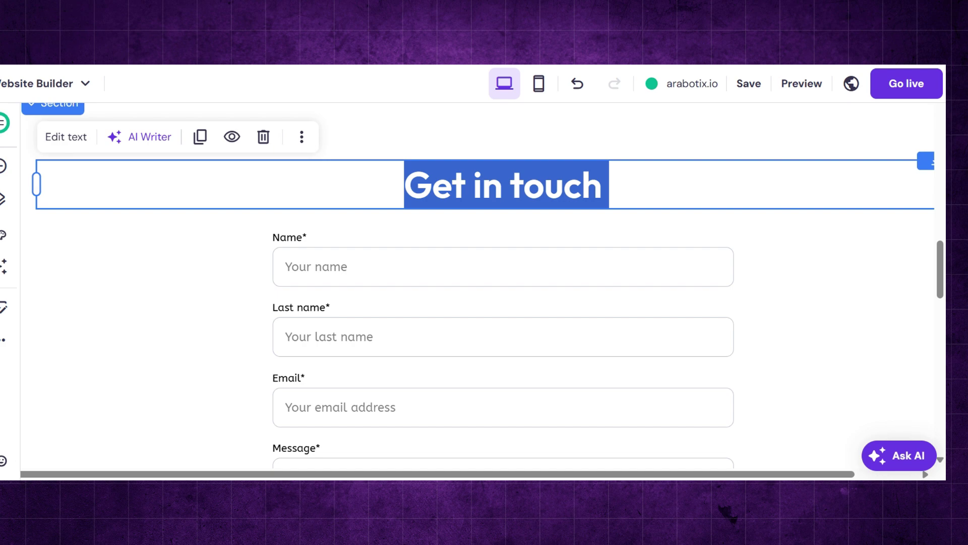
left_click(67, 137)
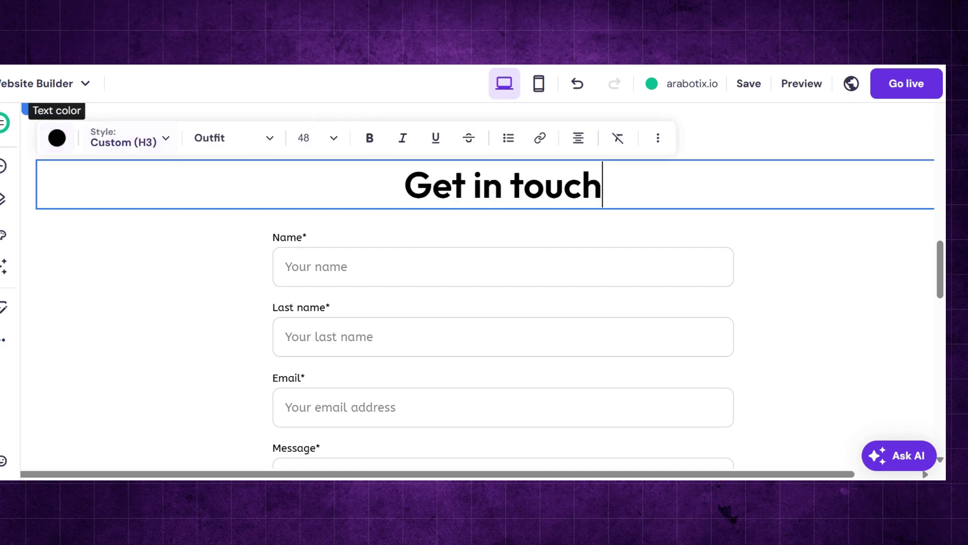
triple_click(503, 186)
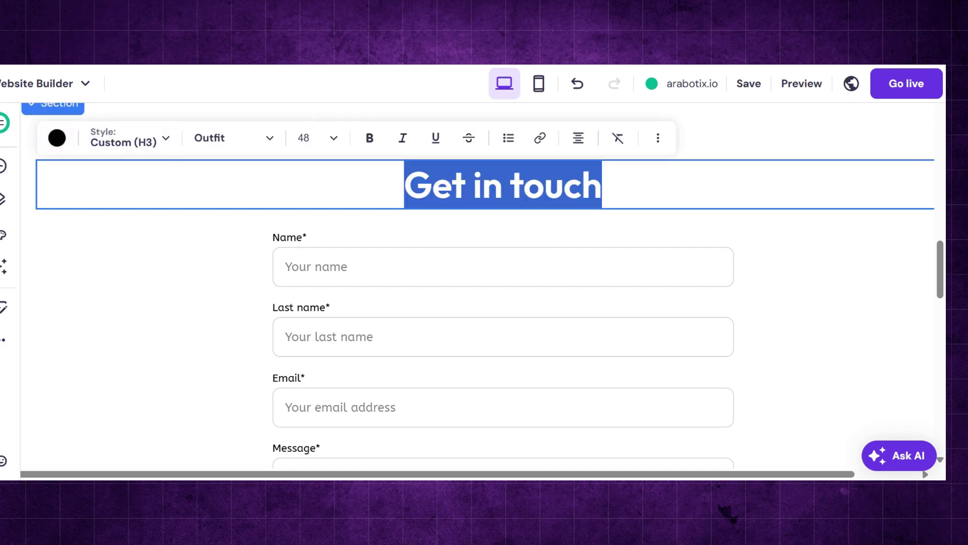
type("تواصل معنا")
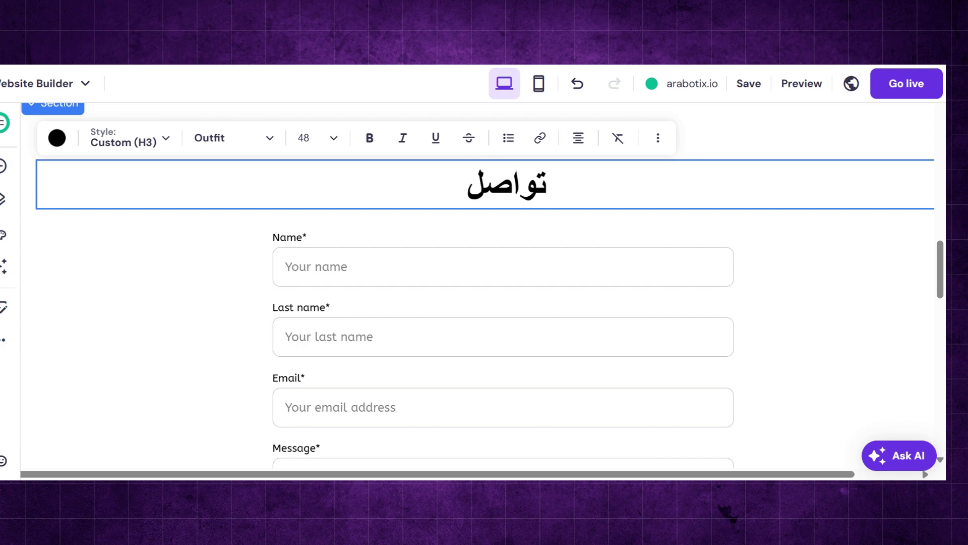
left_click(525, 263)
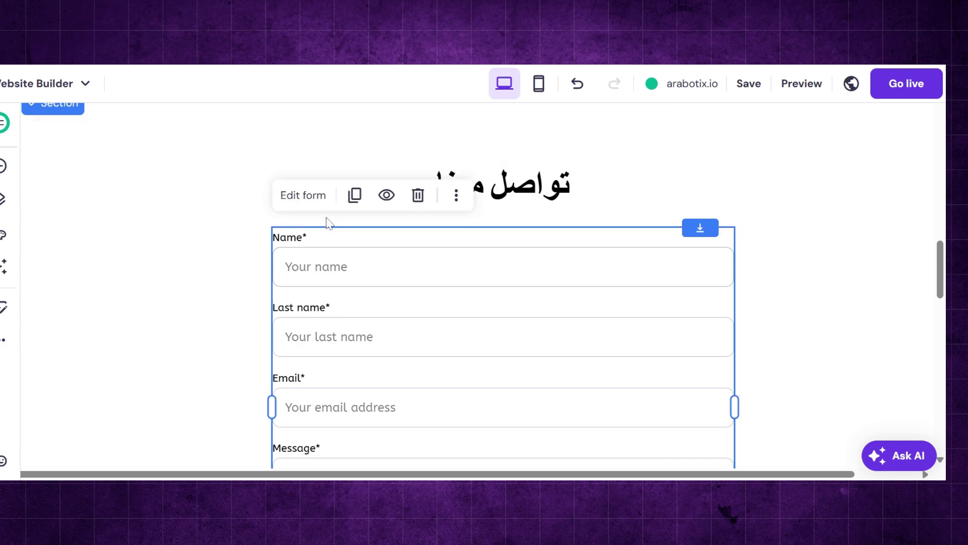
- Replace the contact form's notification email with the site's own contact address and save
left_click(312, 204)
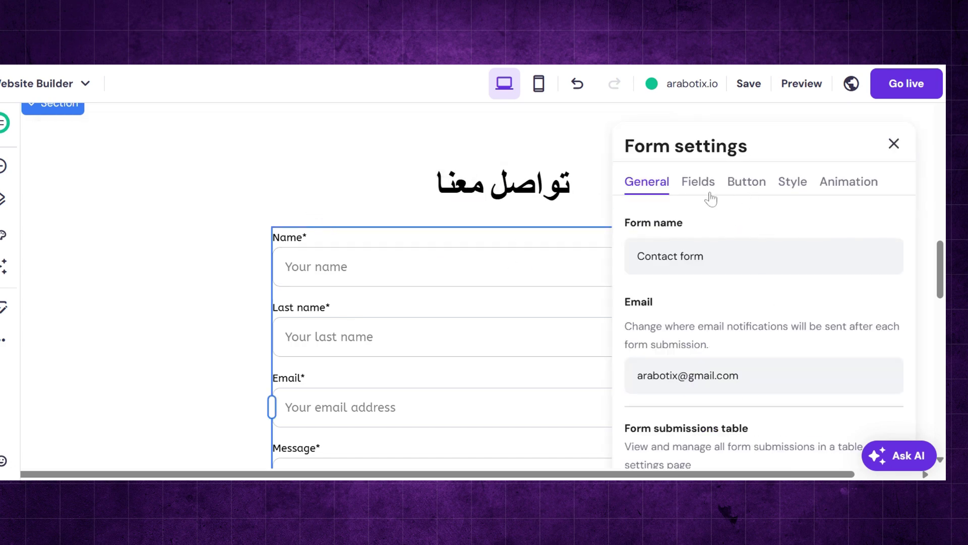
scroll(738, 349, "down", 1)
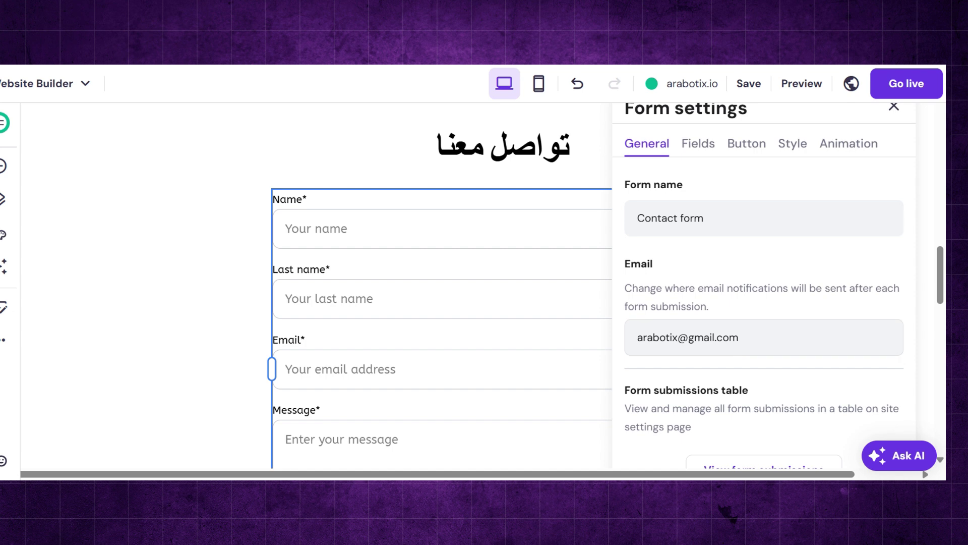
left_click(738, 338)
key("ctrl+a")
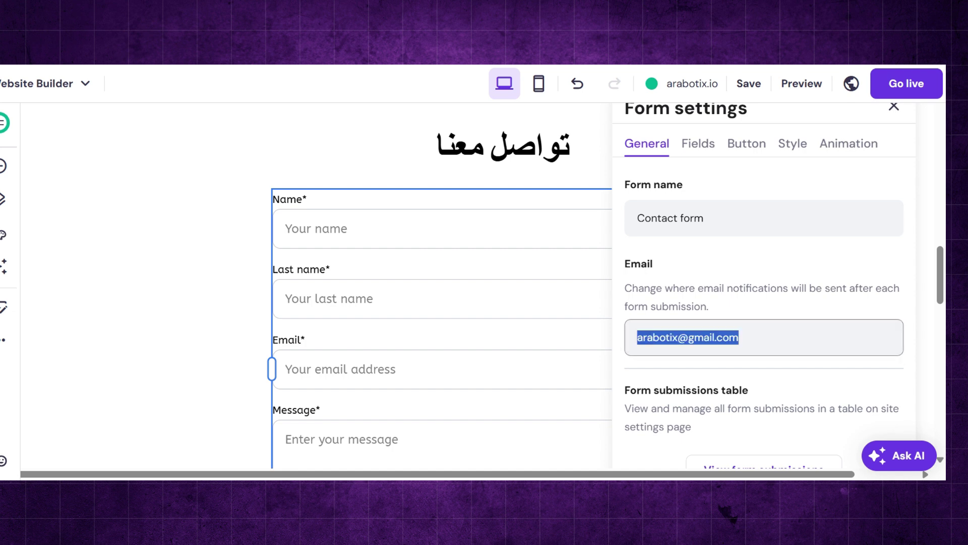
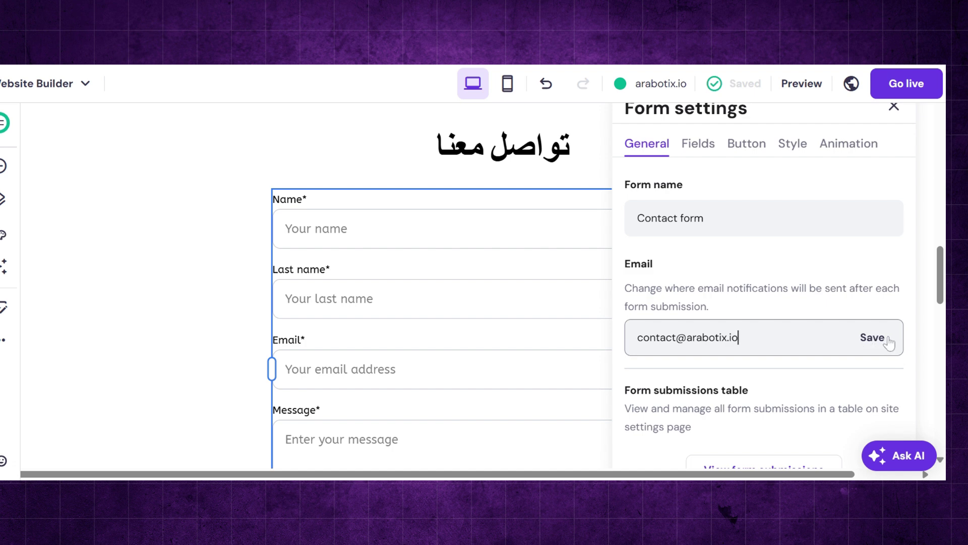
left_click(887, 340)
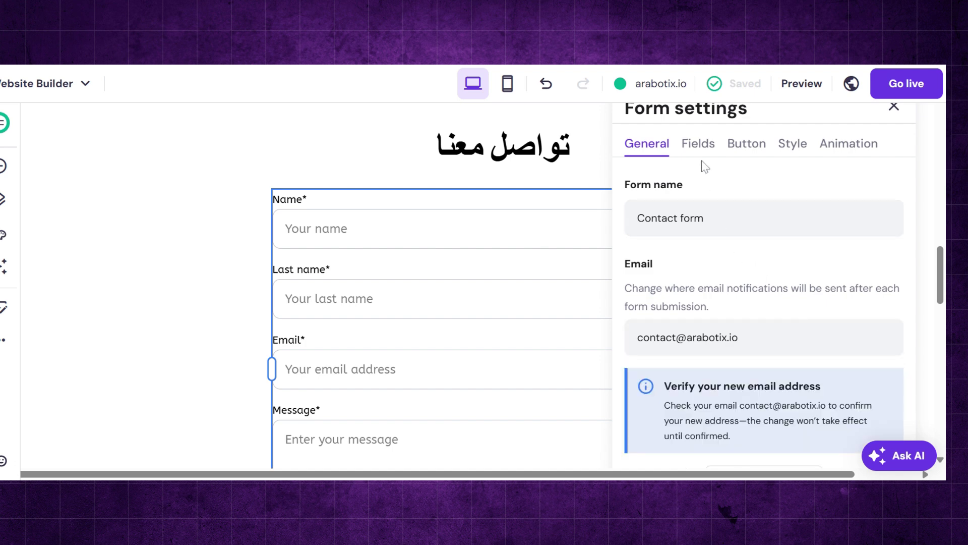
- Remove the Last name field from the contact form
left_click(698, 146)
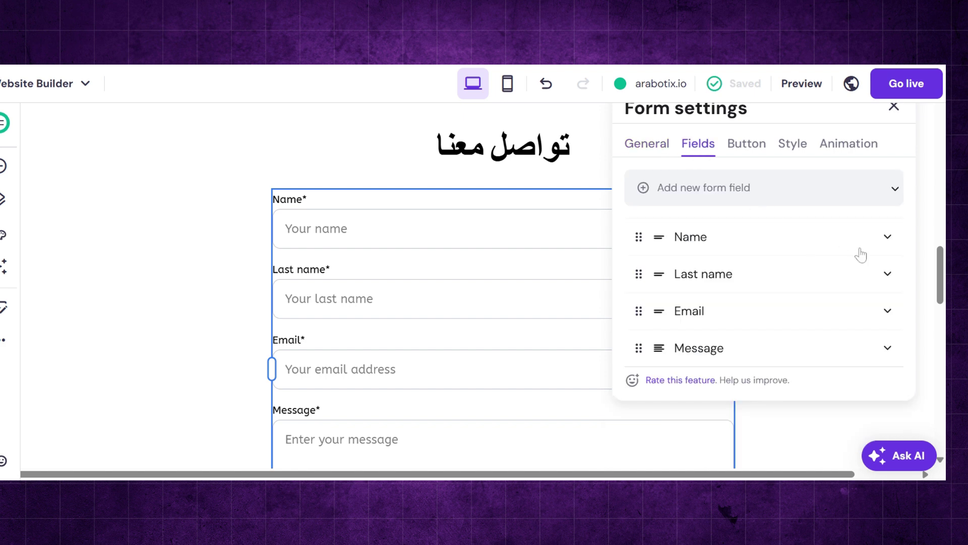
left_click(888, 276)
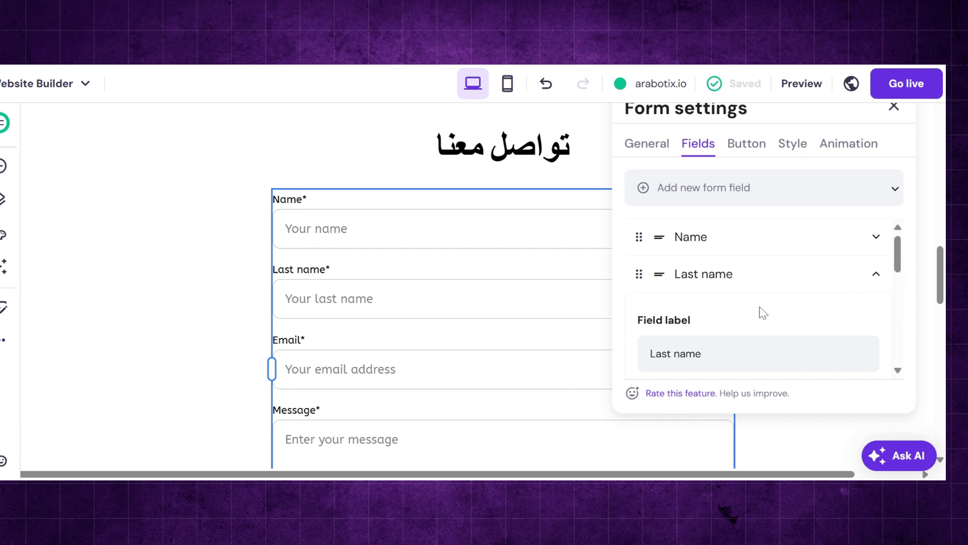
scroll(761, 312, "down", 5)
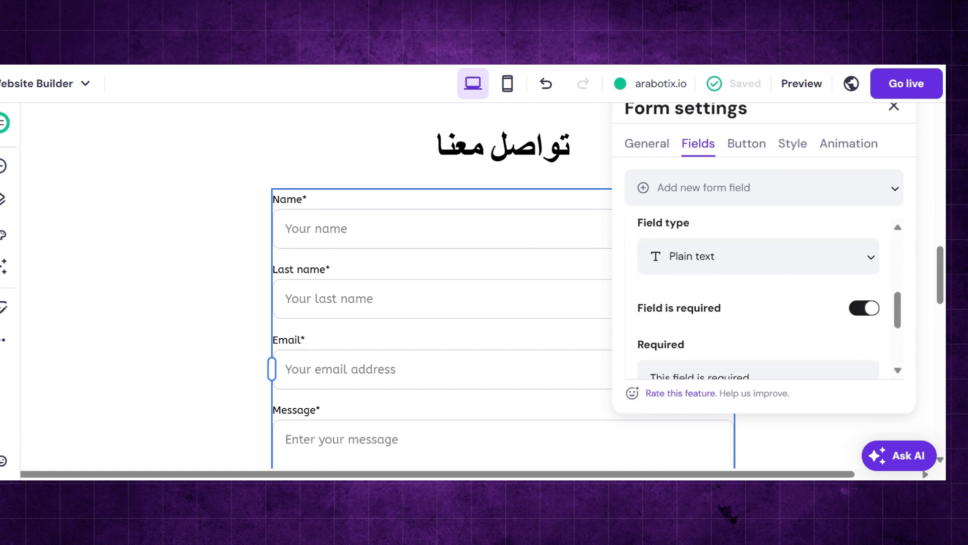
scroll(741, 323, "down", 4)
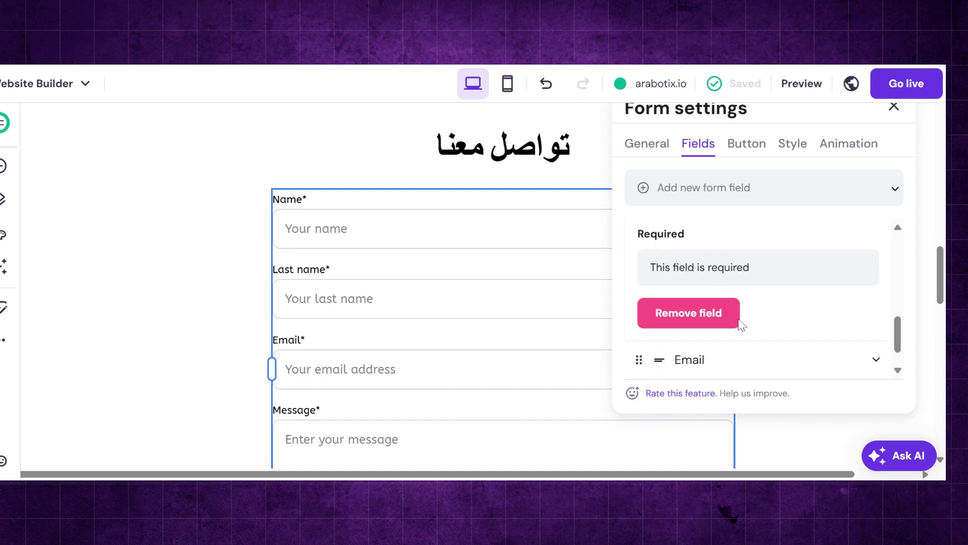
left_click(736, 322)
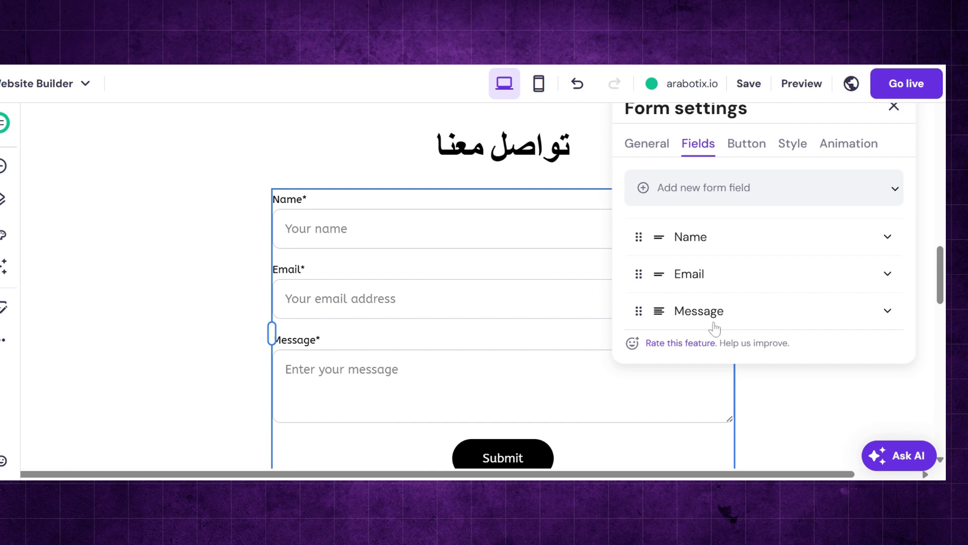
- Relabel the Name field 'الإسم الكامل' with placeholder 'أكتب إسمك الكامل', right-to-left
left_click(888, 236)
left_click(678, 316)
key("ctrl+a")
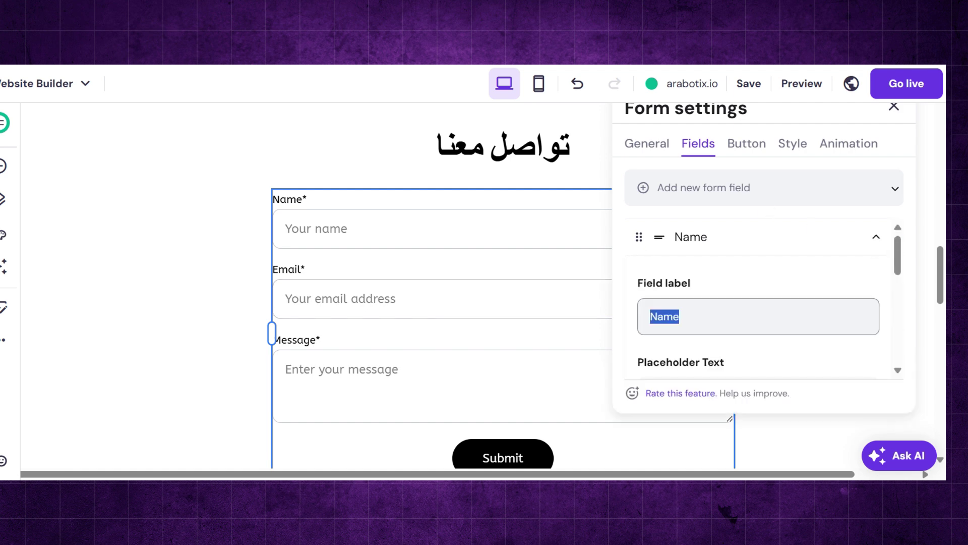
type("الإسم الكامل")
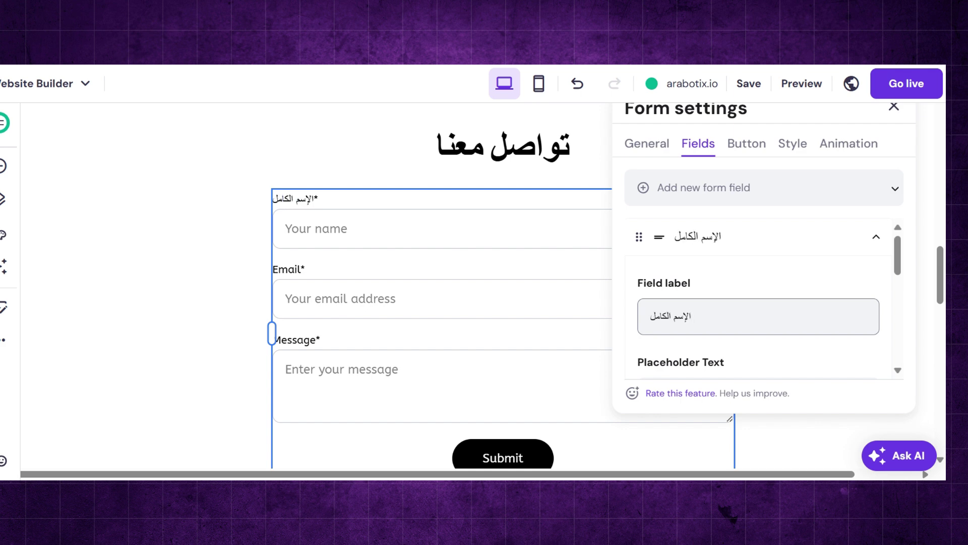
key("ctrl+shift")
scroll(759, 303, "down", 2)
triple_click(676, 292)
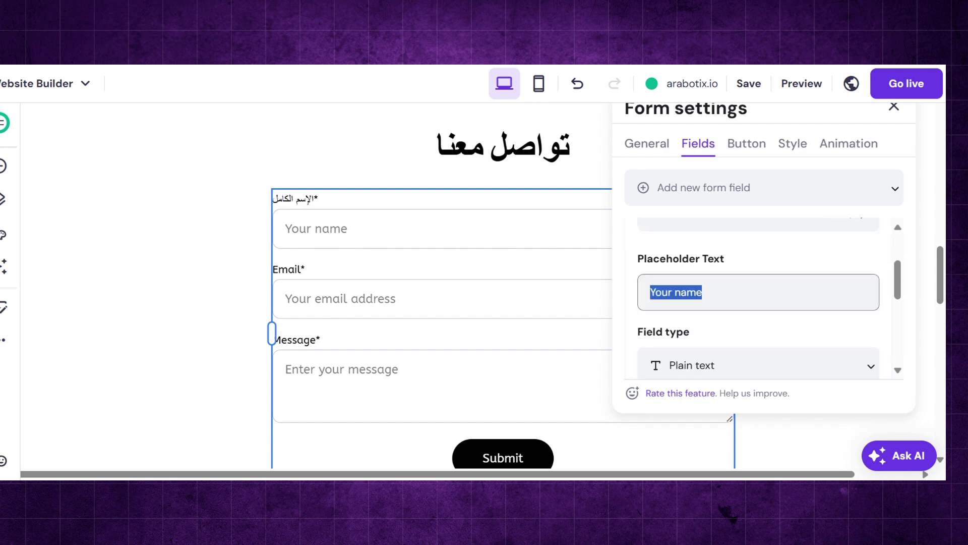
type("أكتب إسمك الكامل")
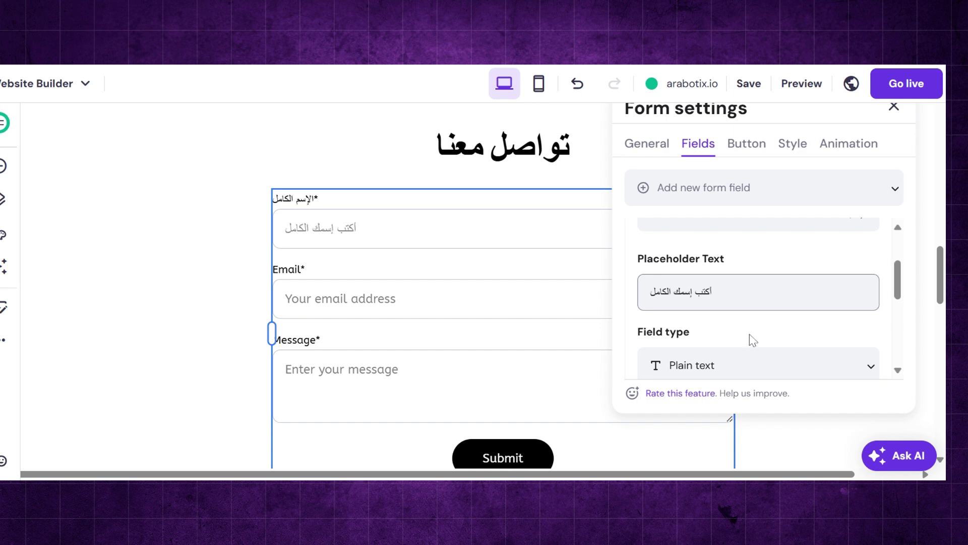
scroll(752, 340, "down", 5)
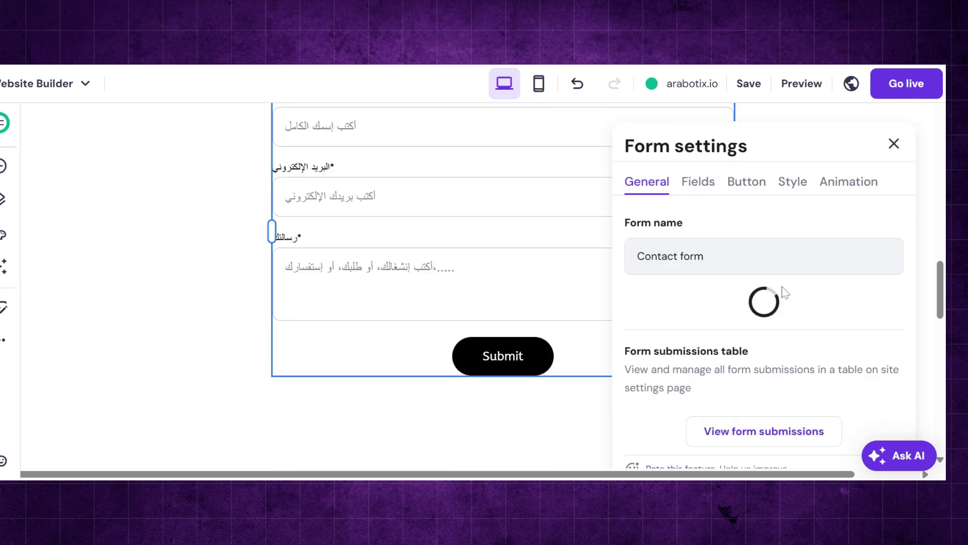
scroll(788, 295, "down", 1)
scroll(784, 283, "down", 1)
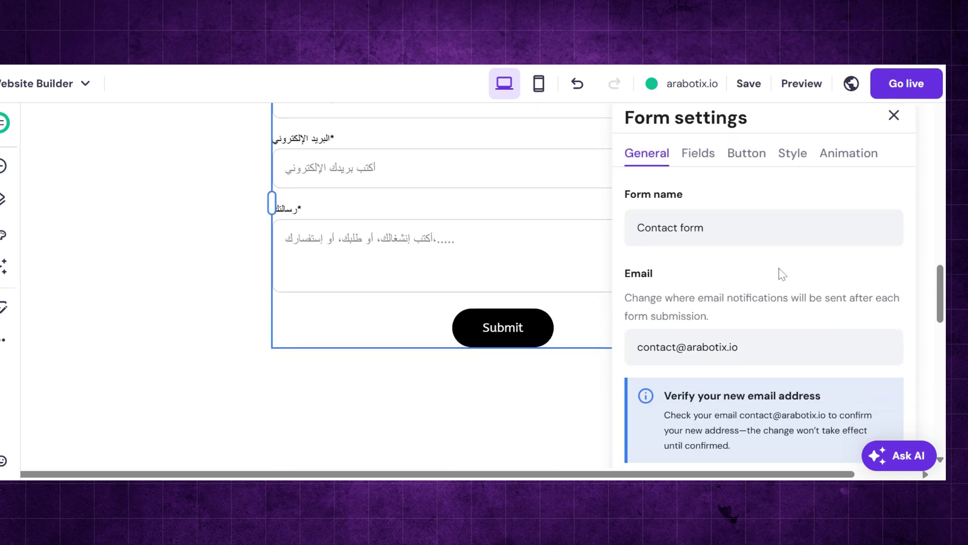
- Change the submit button text to 'ارسل'
left_click(747, 154)
double_click(697, 228)
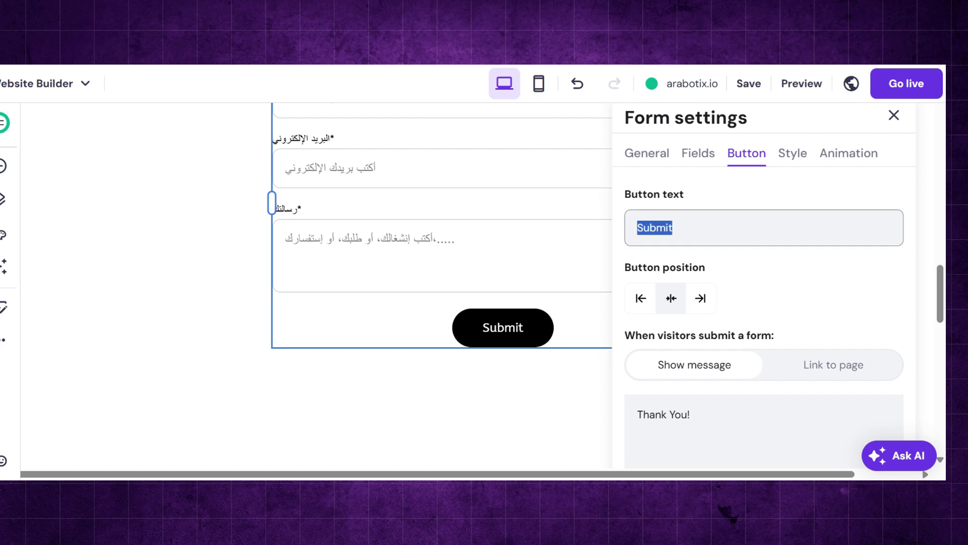
type("ا")
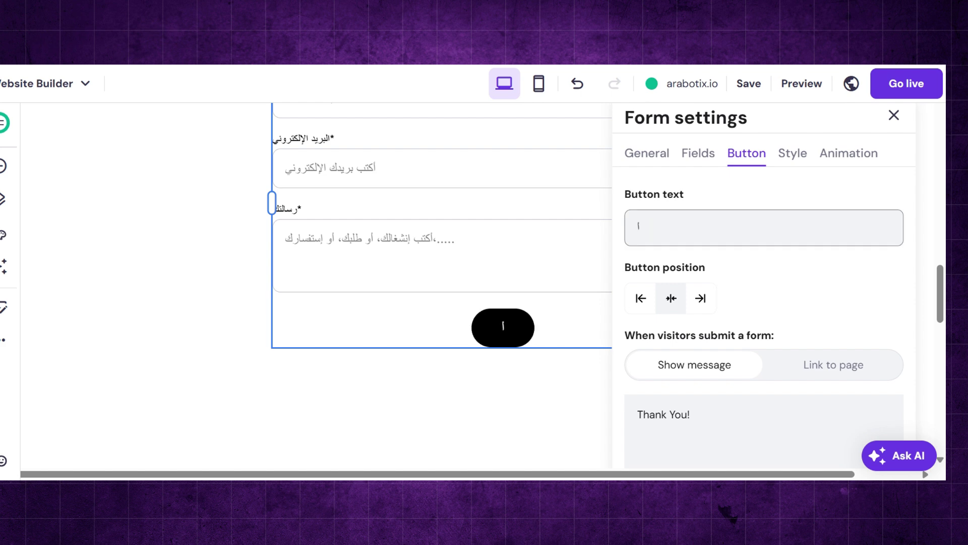
type("رسل")
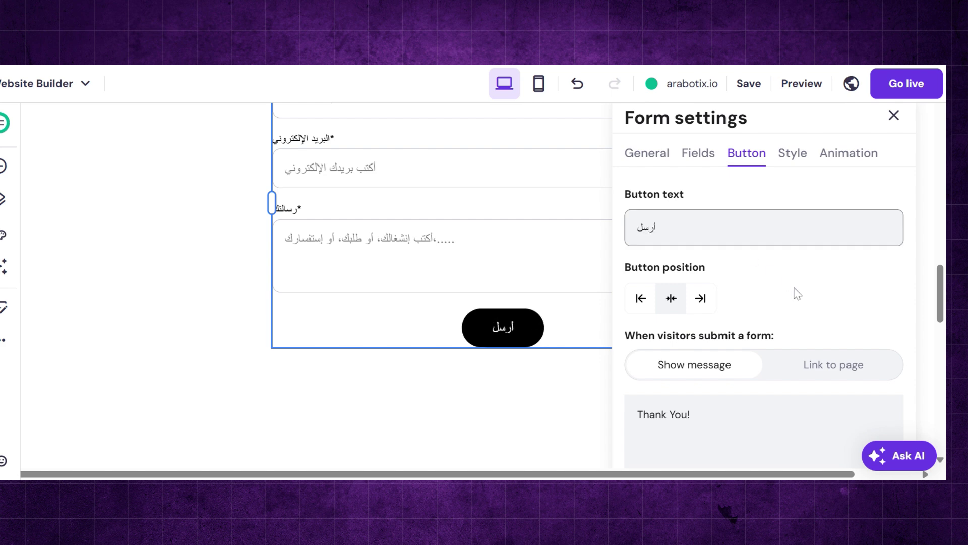
- Replace the 'Thank You!' message with 'شكرا لك'
scroll(797, 294, "down", 1)
left_click_drag(691, 352, 623, 355)
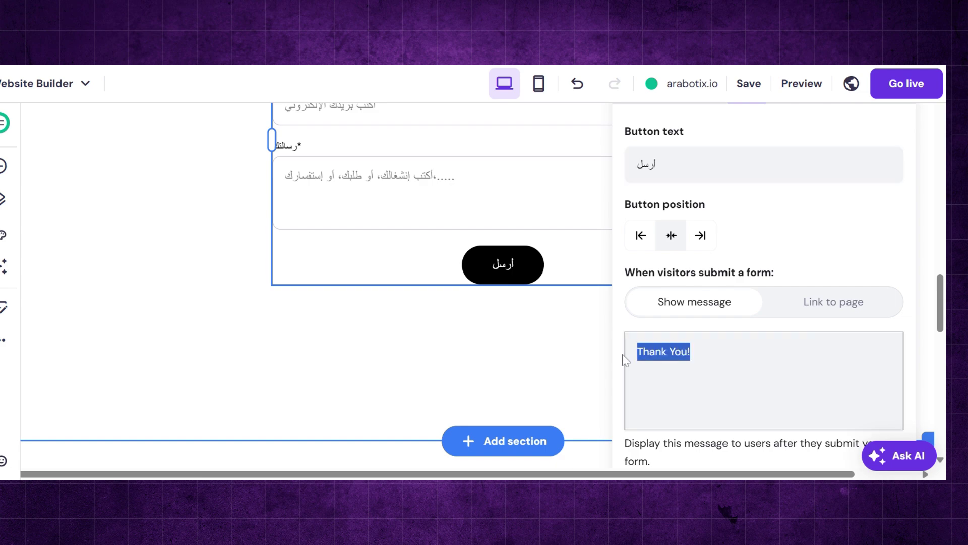
type("شكر")
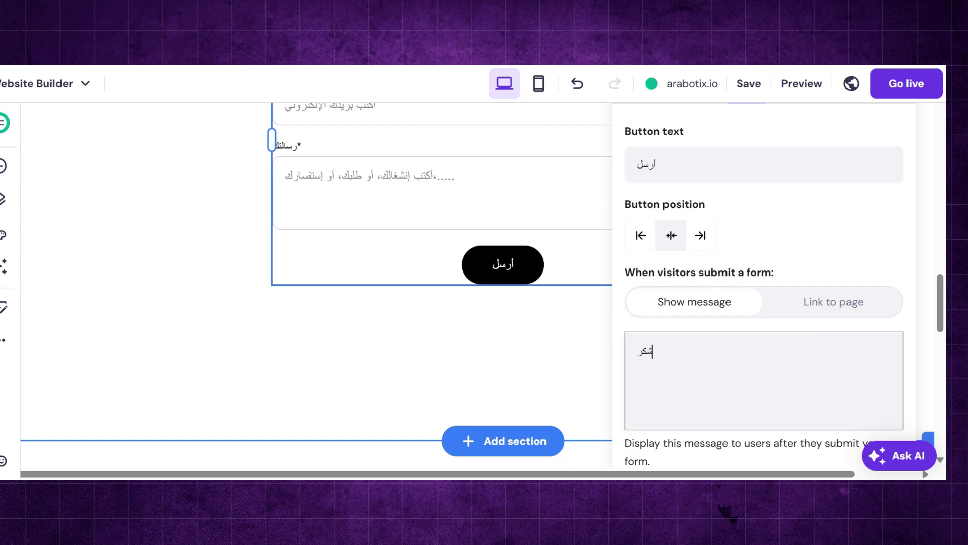
type("ا لك")
scroll(482, 285, "down", 3)
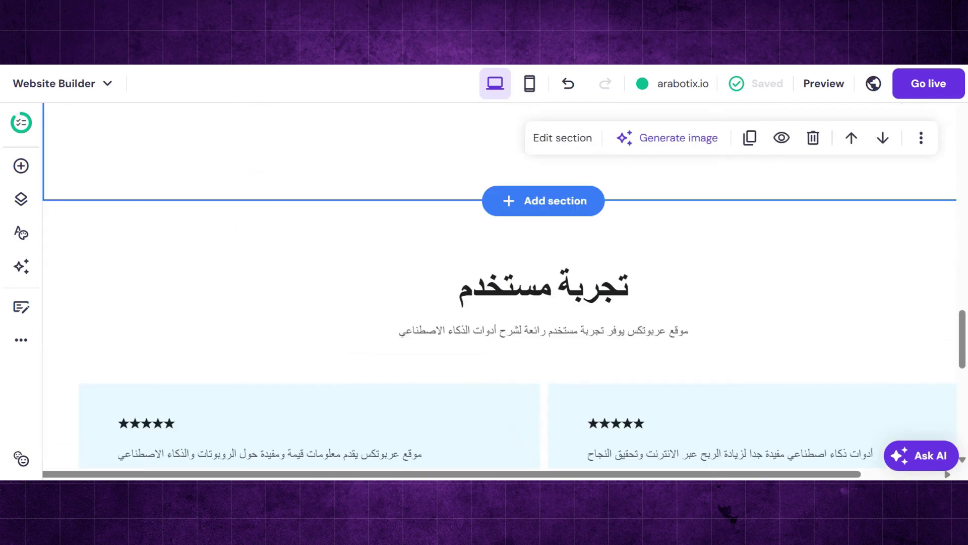
- Delete the footer's Instagram link and add a YouTube channel link in its place
scroll(425, 224, "down", 10)
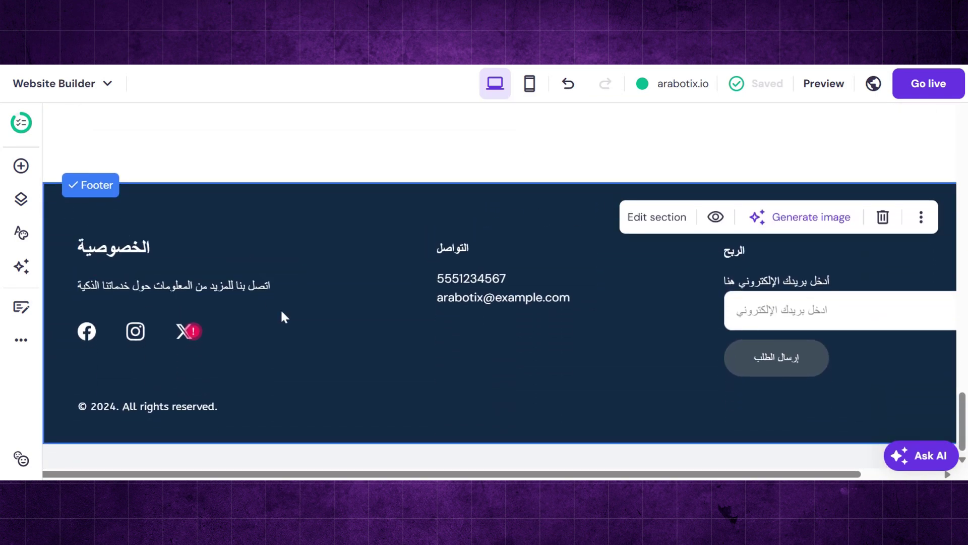
left_click(152, 331)
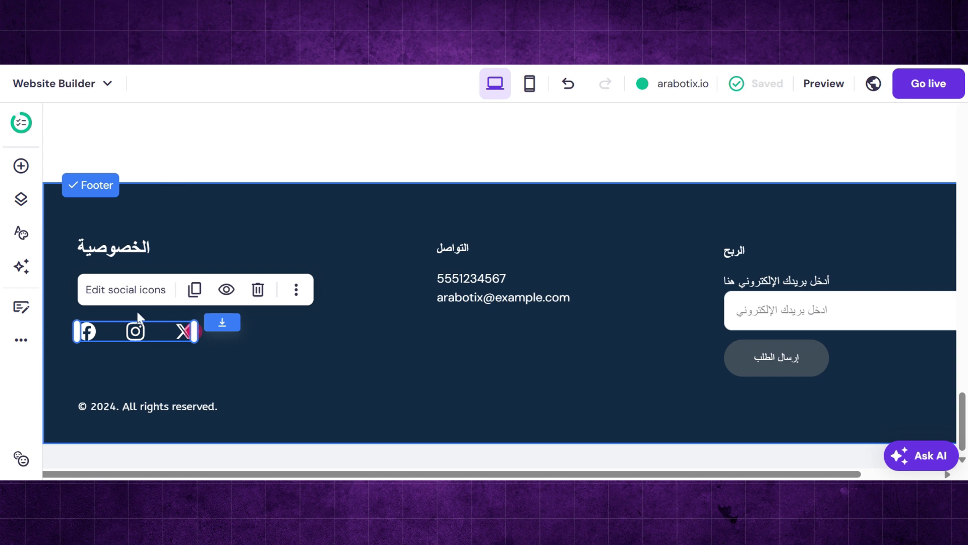
left_click(128, 299)
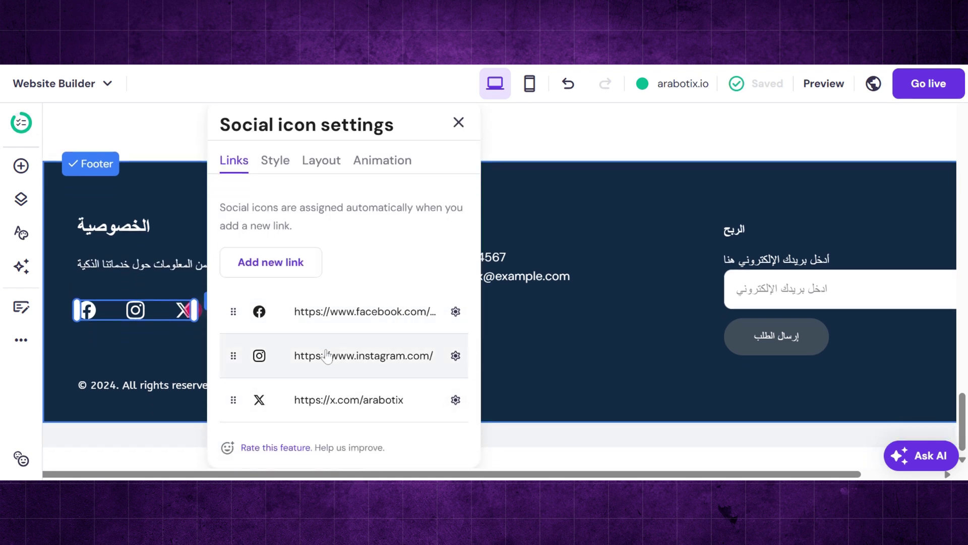
left_click(456, 356)
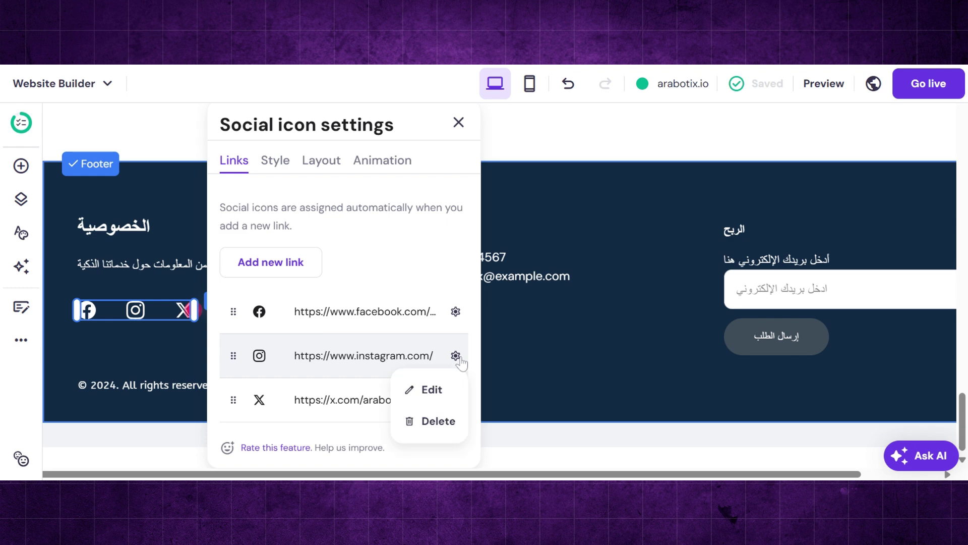
left_click(440, 420)
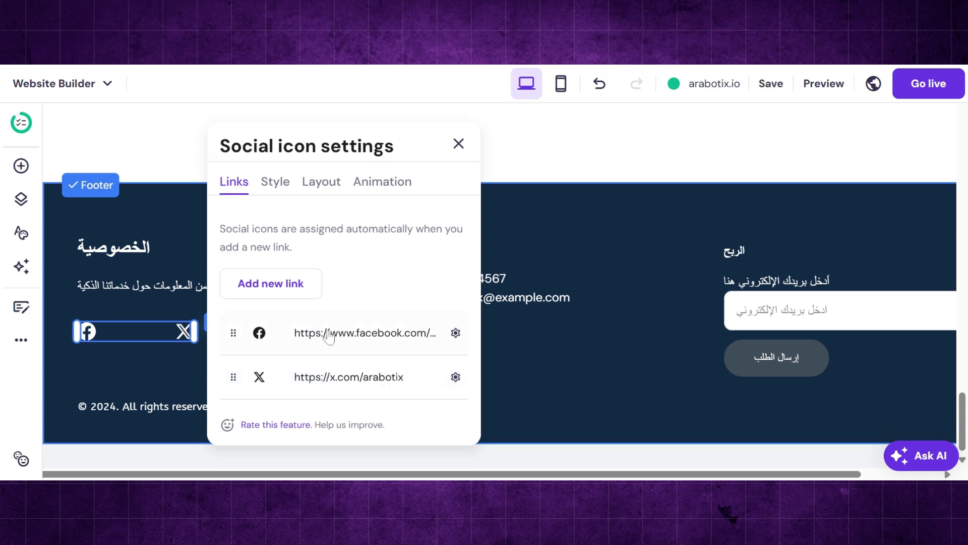
left_click(288, 295)
type("https://www.youtube.com/@arabotix")
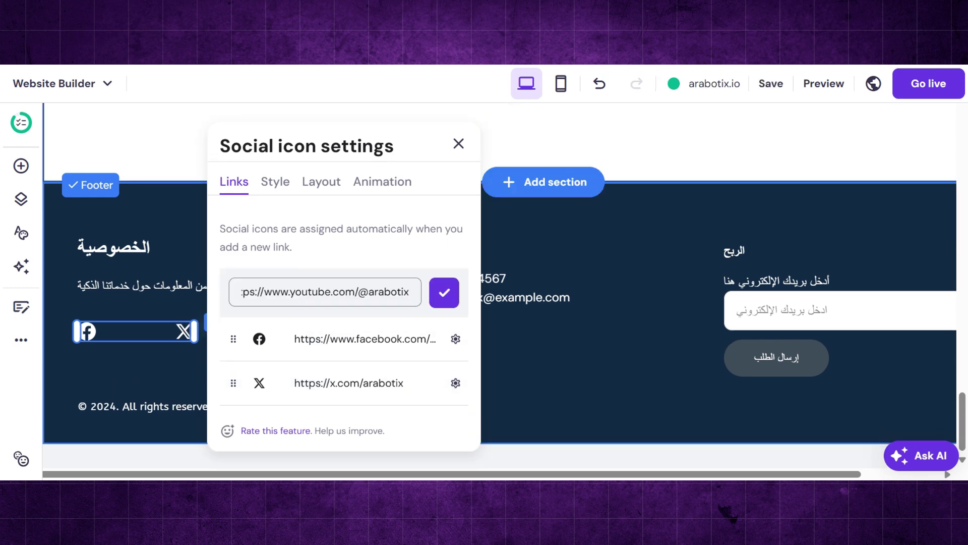
left_click(442, 297)
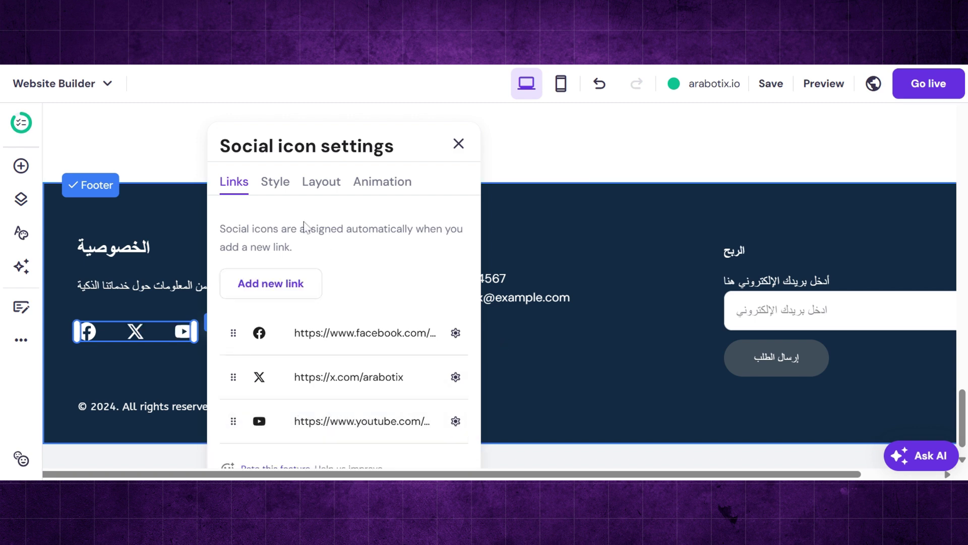
- Enlarge the footer social icons to 32 px and tighten their spacing
left_click(276, 181)
left_click_drag(255, 285, 271, 285)
left_click(331, 191)
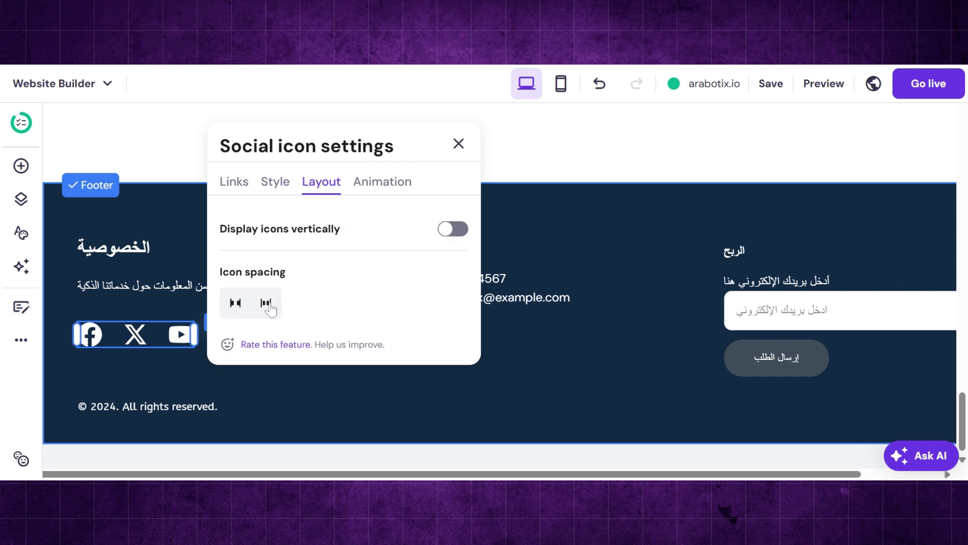
left_click(267, 304)
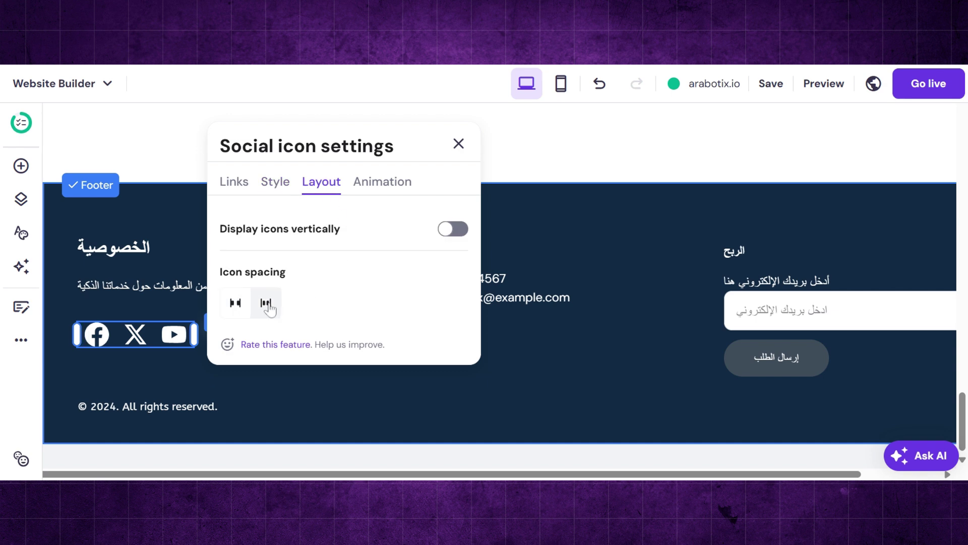
left_click(457, 145)
left_click(768, 280)
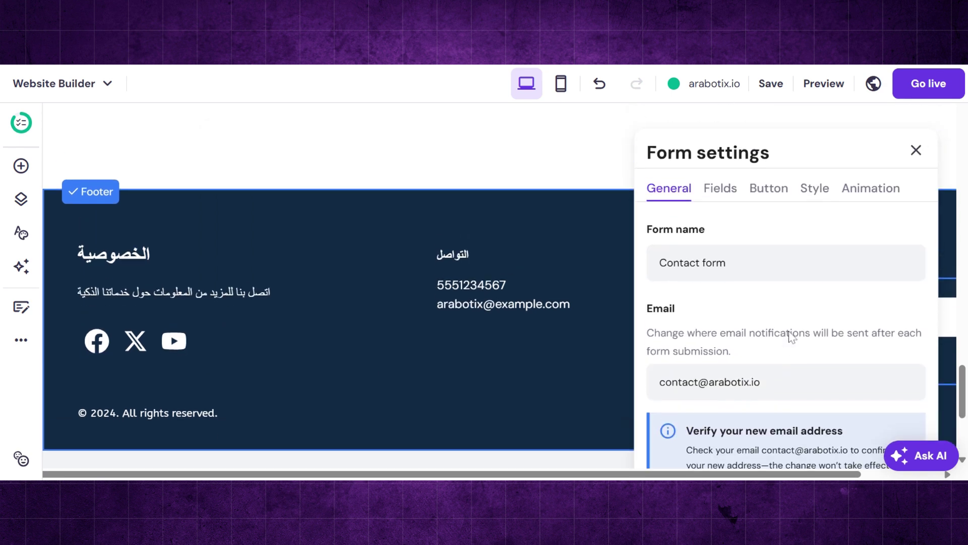
- Change the footer form's email label to 'إبق على إتطلاع بأدث أدوات الذكاء الإصطناعي'
left_click(726, 191)
left_click(917, 283)
left_click_drag(682, 361, 671, 361)
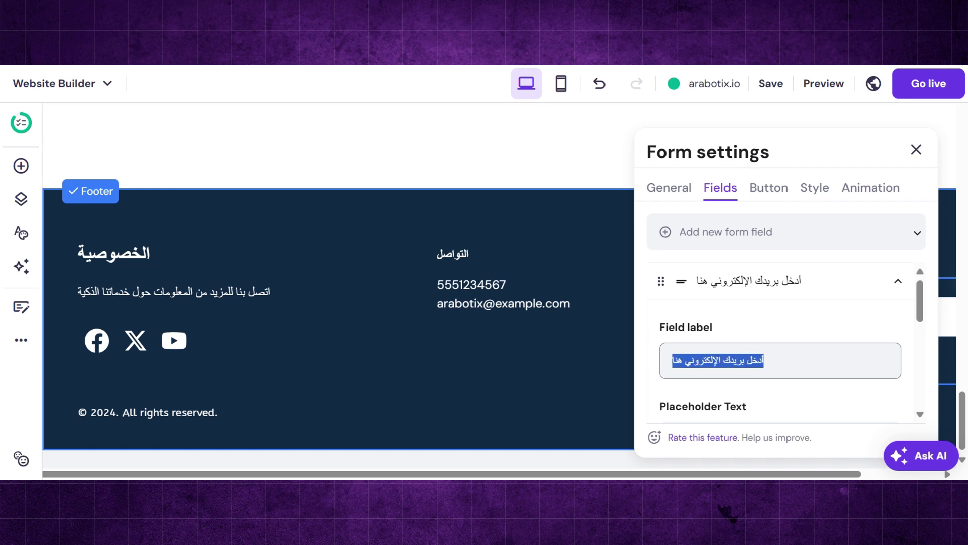
type("إبق على إتطلاع")
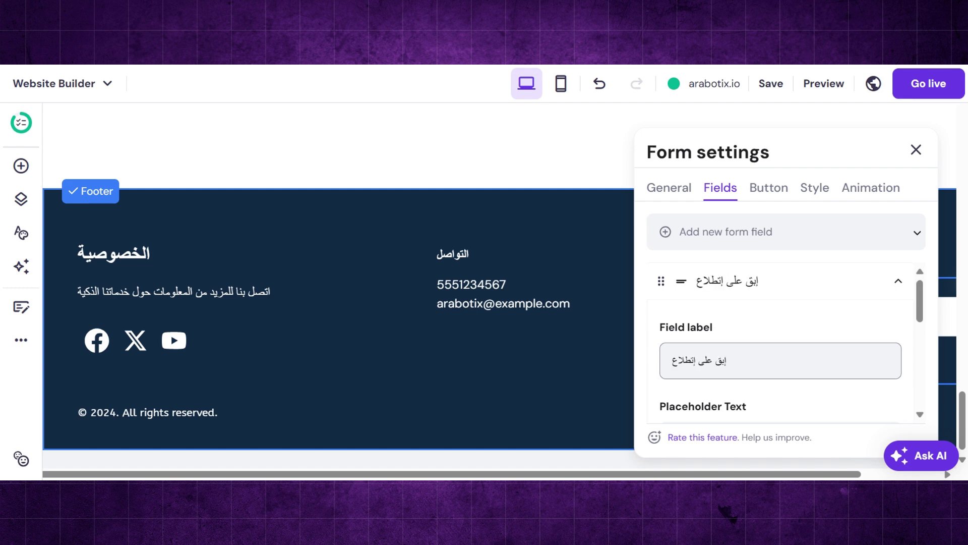
type(" بأدث أدوات الذكاء الإصطناعي")
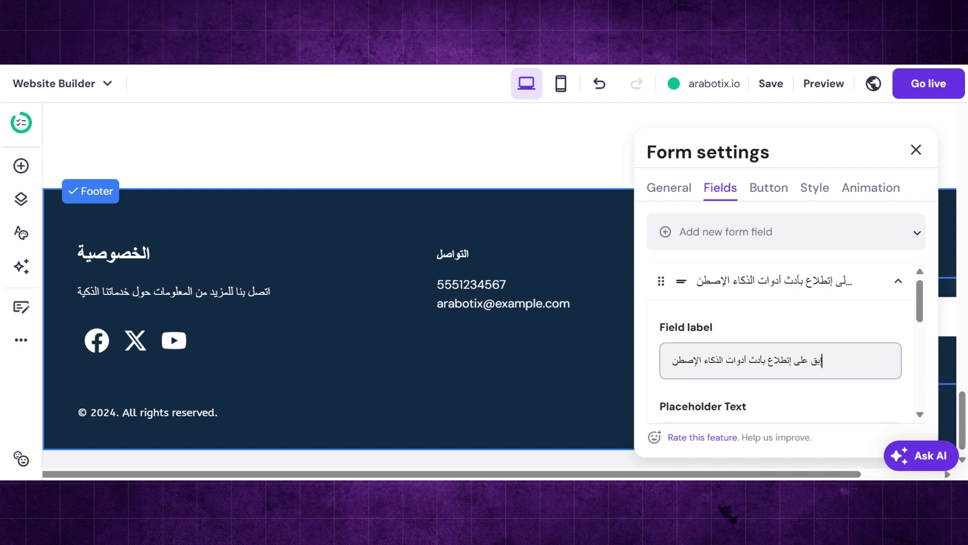
scroll(780, 343, "down", 2)
scroll(781, 343, "down", 3)
left_click(916, 150)
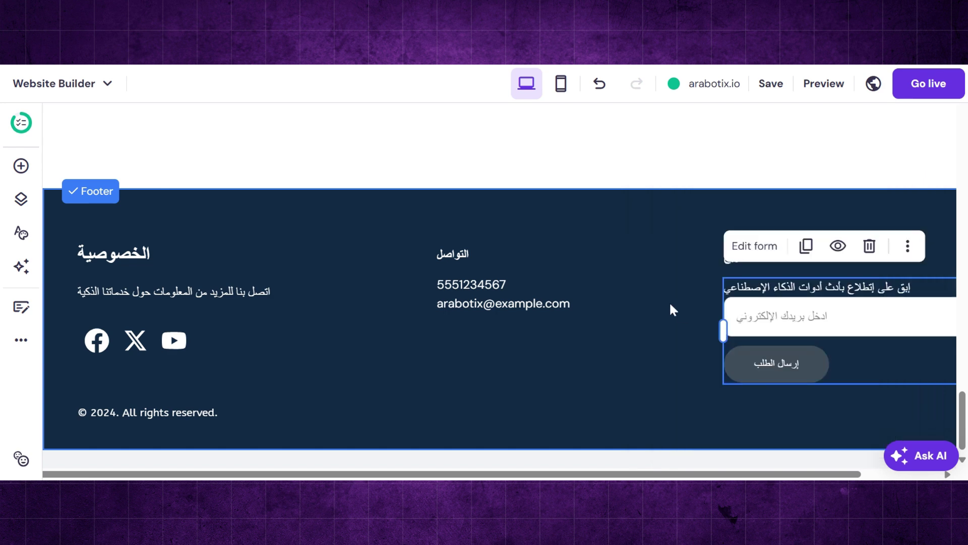
- Replace the footer email text with the new Arabotix contact email address
left_click(486, 303)
left_click(469, 263)
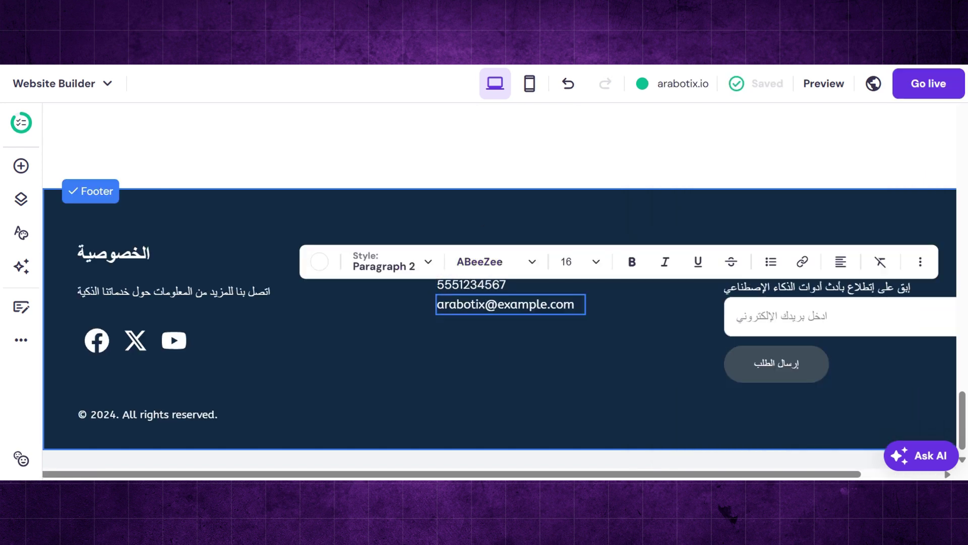
key("ctrl+a")
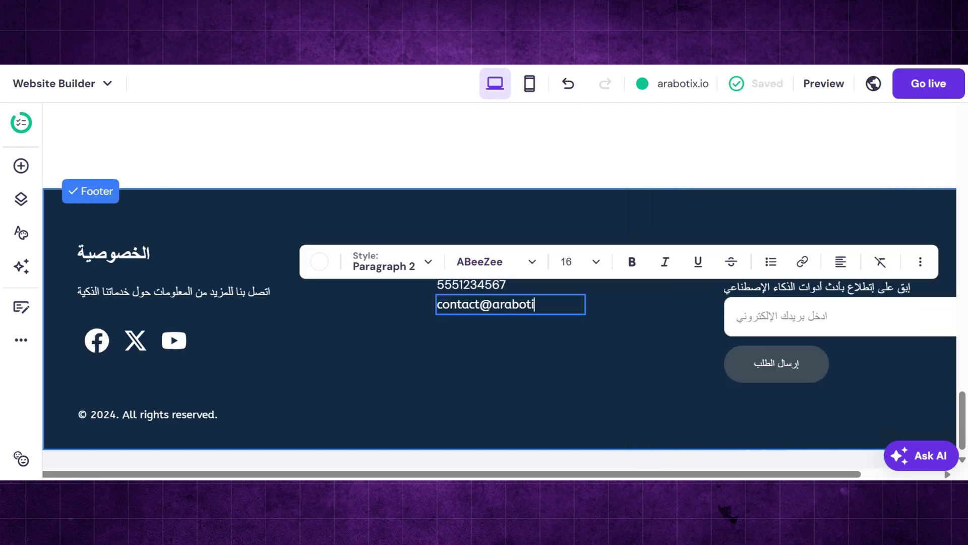
- Delete the footer phone number and the column headings, including التواصل and الخصوصية
left_click(465, 288)
key("Delete")
left_click_drag(455, 255, 737, 252)
left_click(883, 210)
left_click_drag(837, 290, 810, 230)
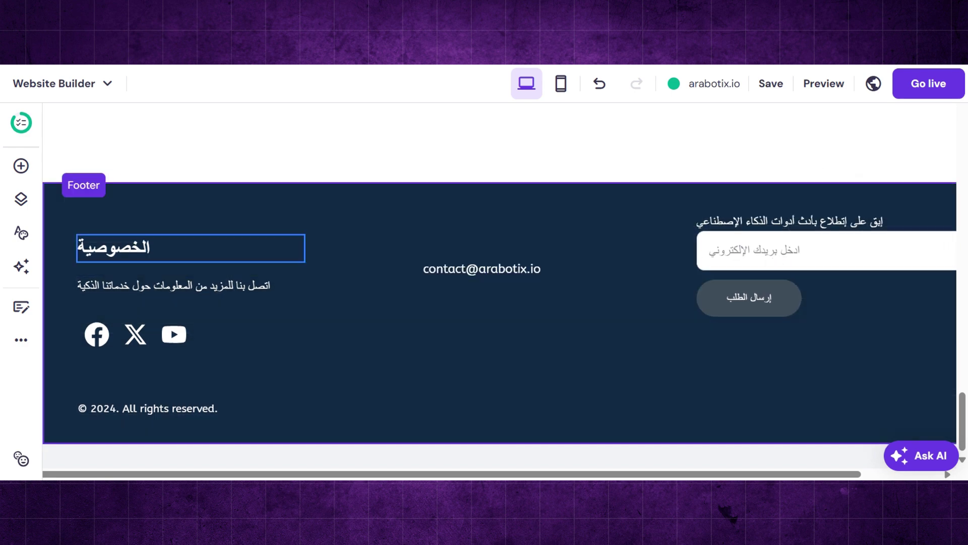
left_click(244, 243)
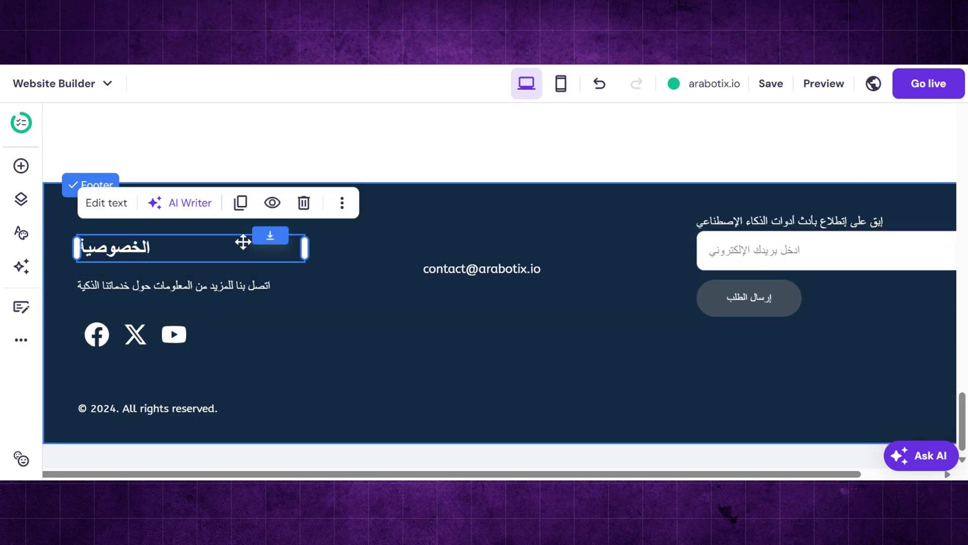
left_click(304, 202)
- Move the description, icons, contact email, subscribe form and copyright line up in the footer
left_click_drag(125, 287, 127, 230)
left_click_drag(460, 273, 459, 238)
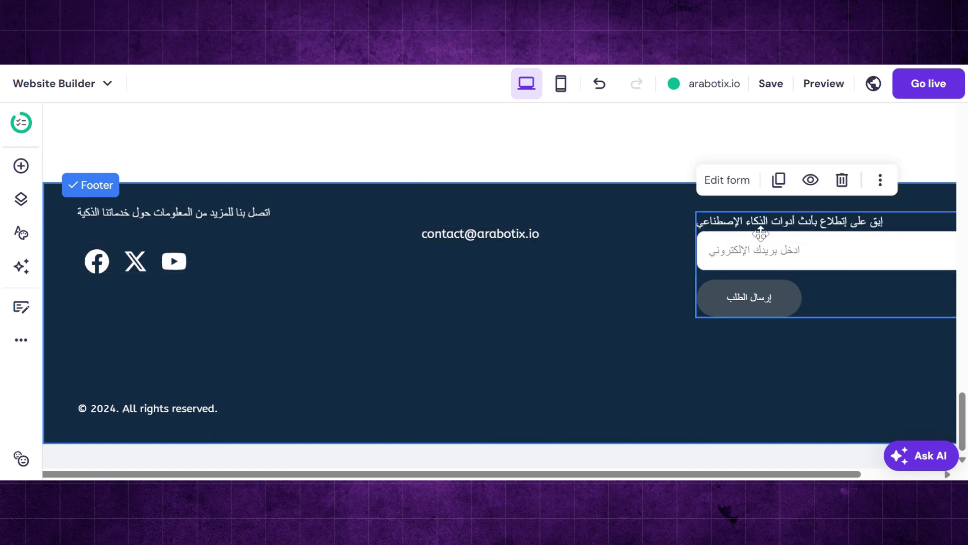
left_click_drag(761, 235, 760, 224)
left_click_drag(510, 239, 529, 235)
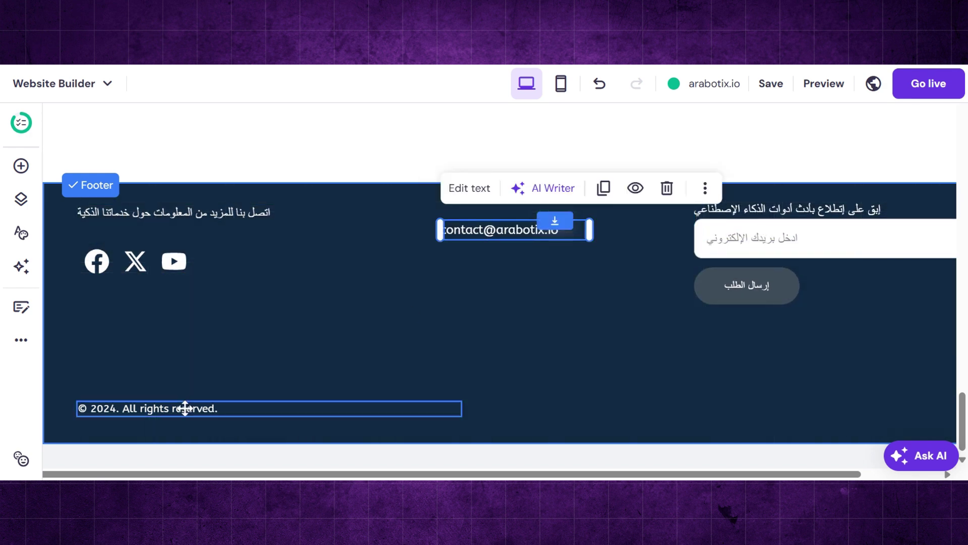
left_click_drag(181, 408, 174, 310)
- Add 'Arabotix' before the footer copyright text
left_click(106, 264)
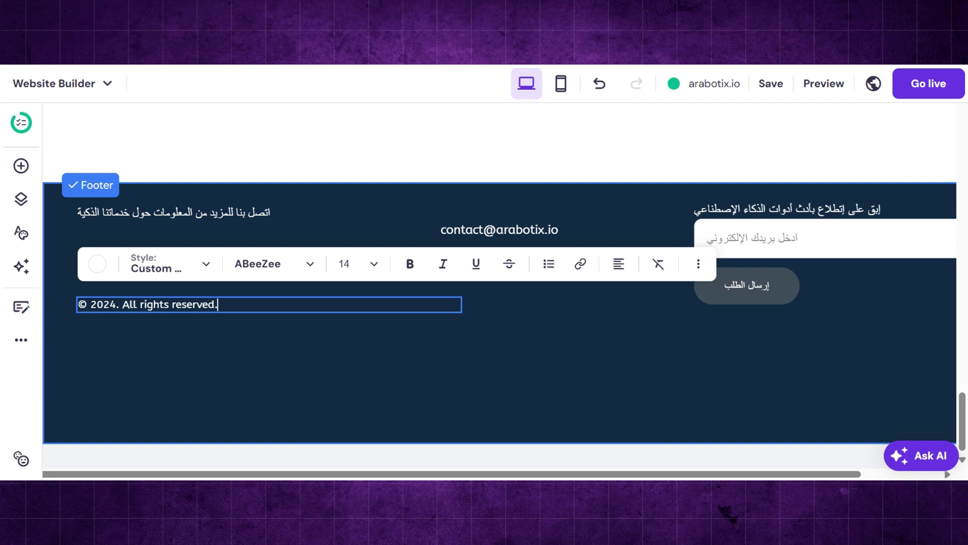
type("Arabotix")
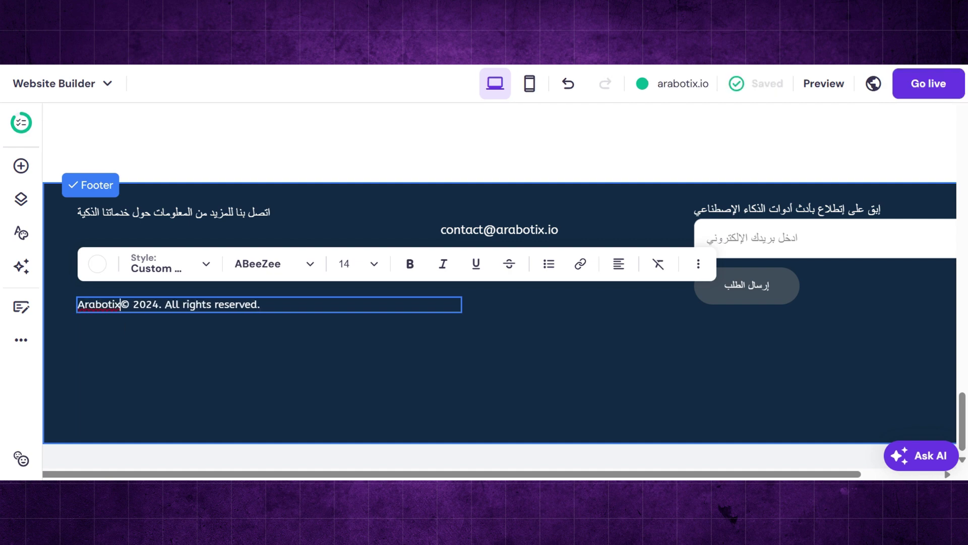
left_click(263, 371)
left_click(263, 371)
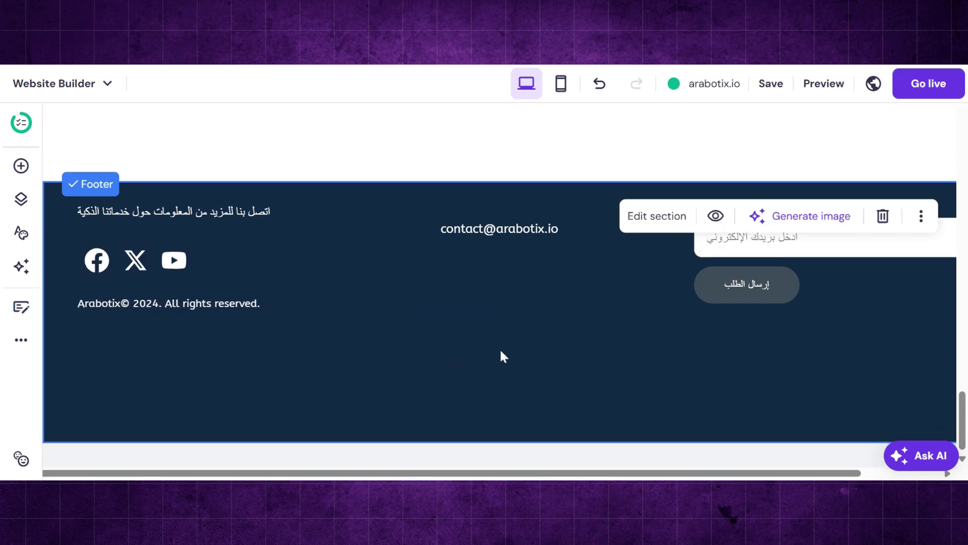
left_click_drag(721, 474, 807, 474)
left_click_drag(892, 441, 860, 342)
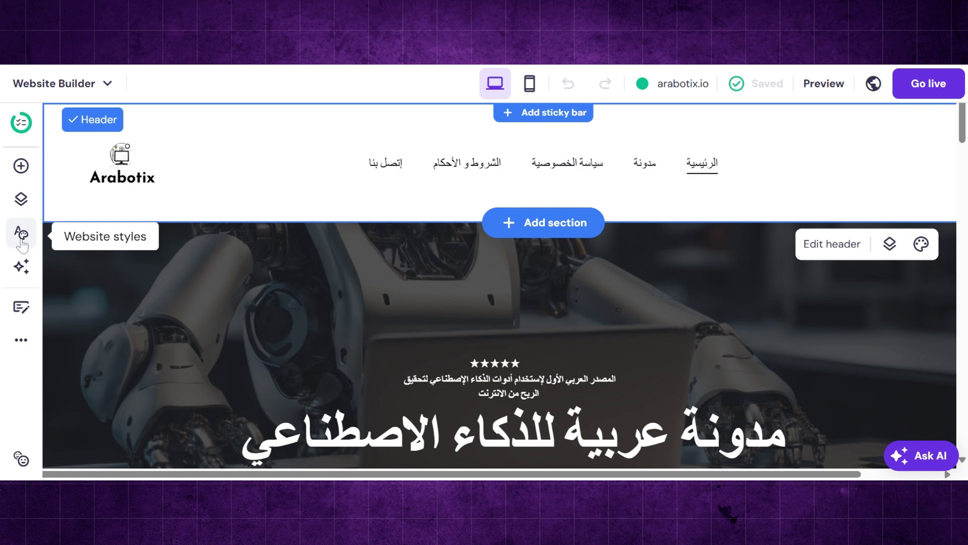
- Show the AI tools list from the left sidebar
left_click(22, 266)
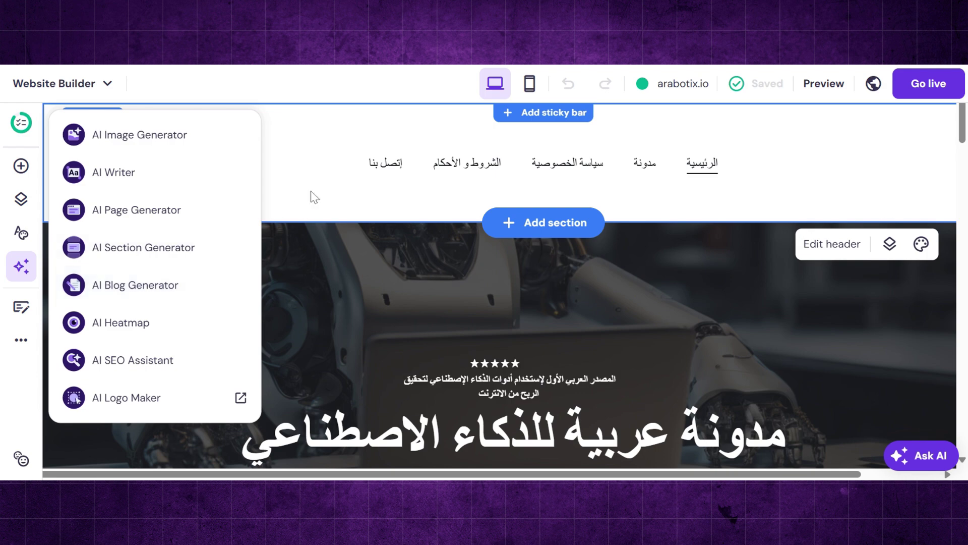
- Open the Blog manager from the left sidebar to see the site's two existing posts
left_click(22, 307)
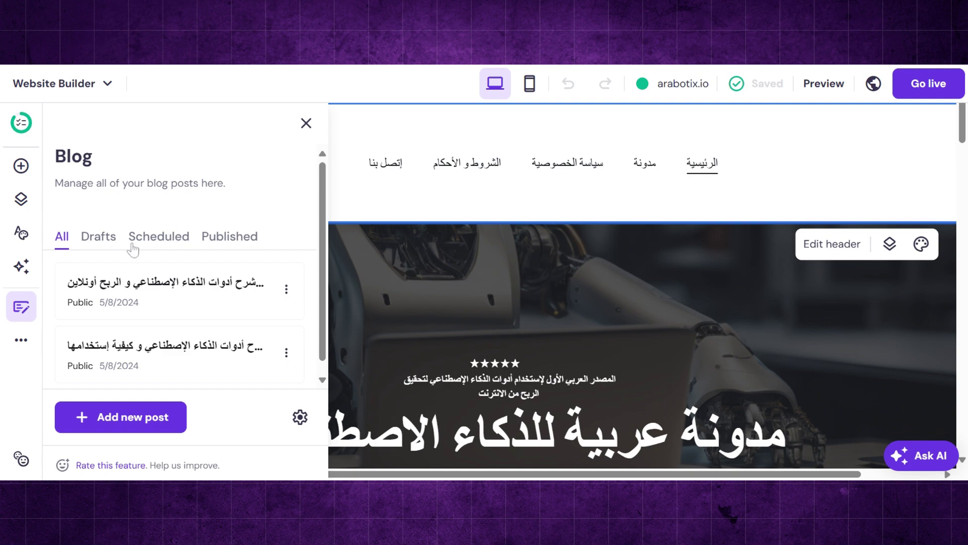
- Browse the post list through the Published, Scheduled, Drafts and All filters
left_click(231, 239)
left_click(176, 242)
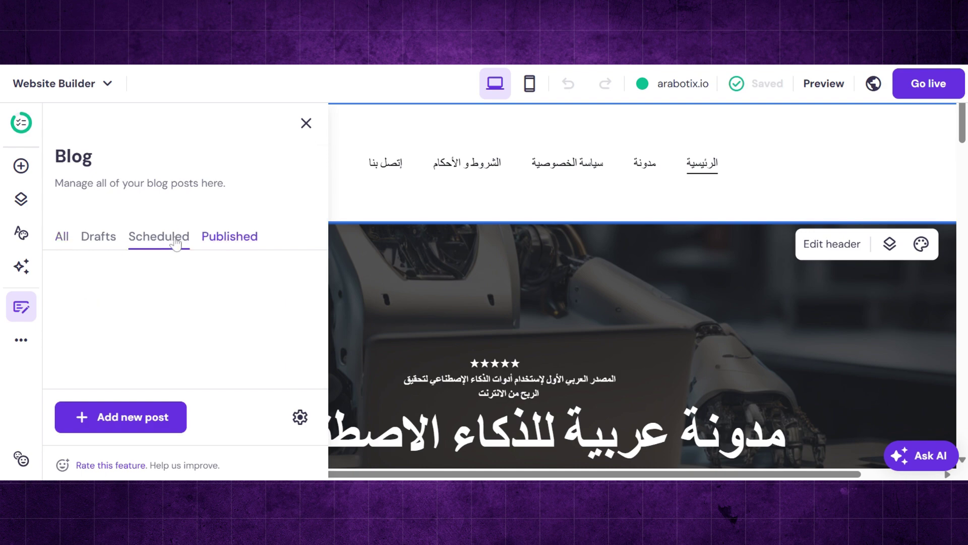
left_click(106, 247)
left_click(63, 246)
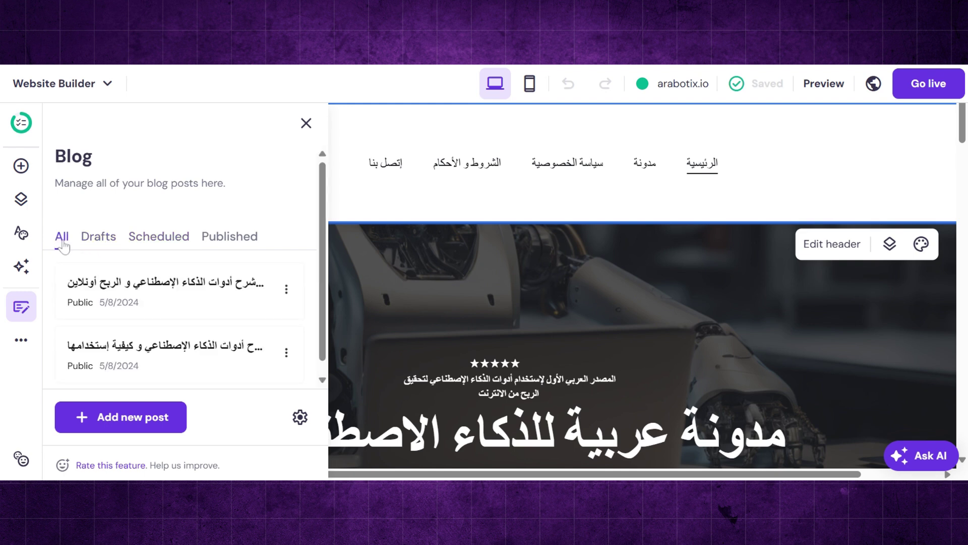
- Have AI write a new 1500-2000 word post from a right-to-left Arabic description of 5 YouTube AI tools
left_click(122, 423)
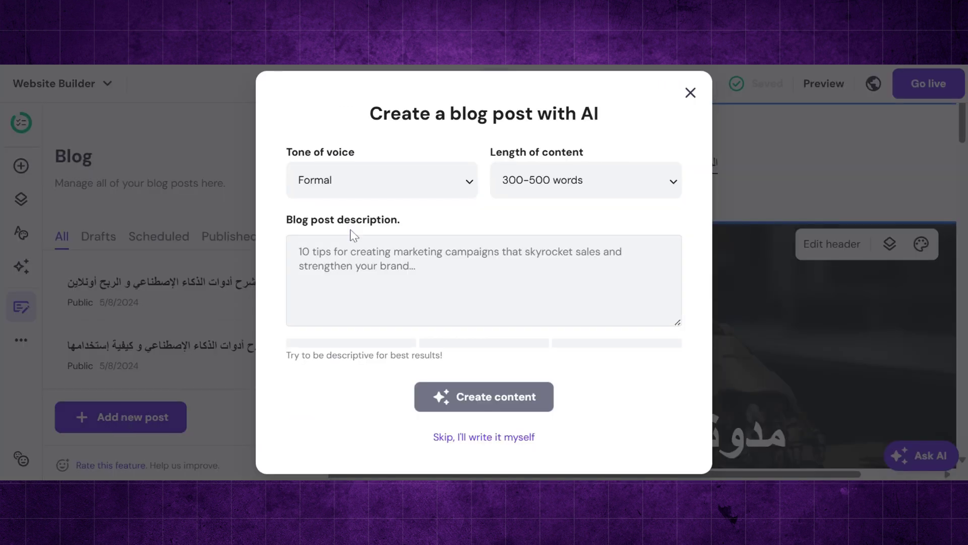
left_click(517, 188)
left_click(609, 285)
type("5 أدوات ذكاء إصطناعي لصناعة المحتوى على اليوتيوب")
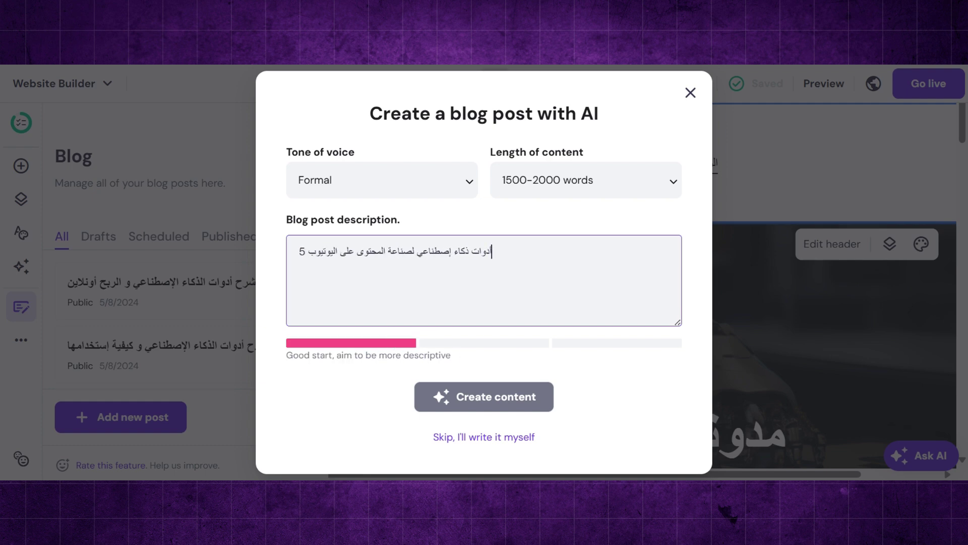
key("ctrl+shift")
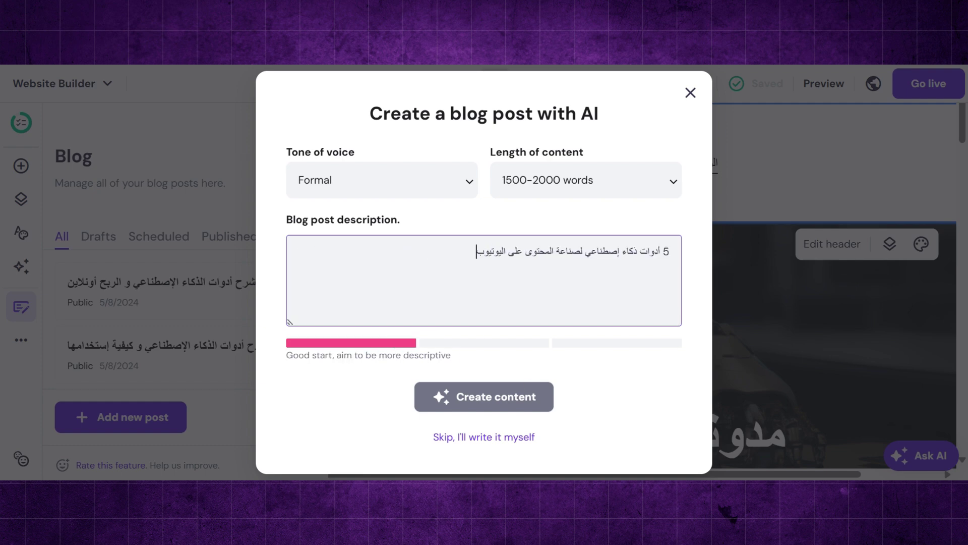
type("، شرح أدوات ذكاء إصطناعي")
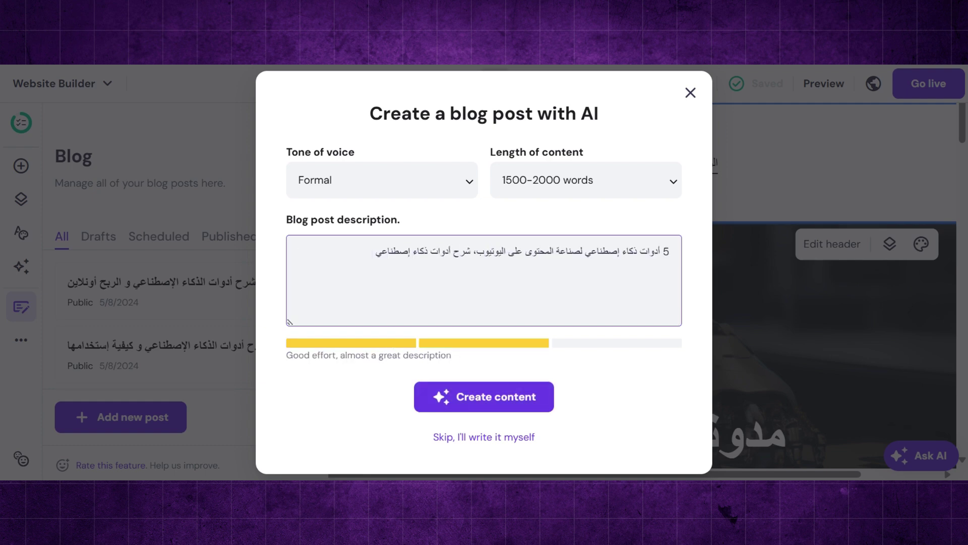
type(" يستخدمها اليوتيوبر في صناعة الفيديوهات ، و أدوات أخرى لكتابة وصف الفيديو")
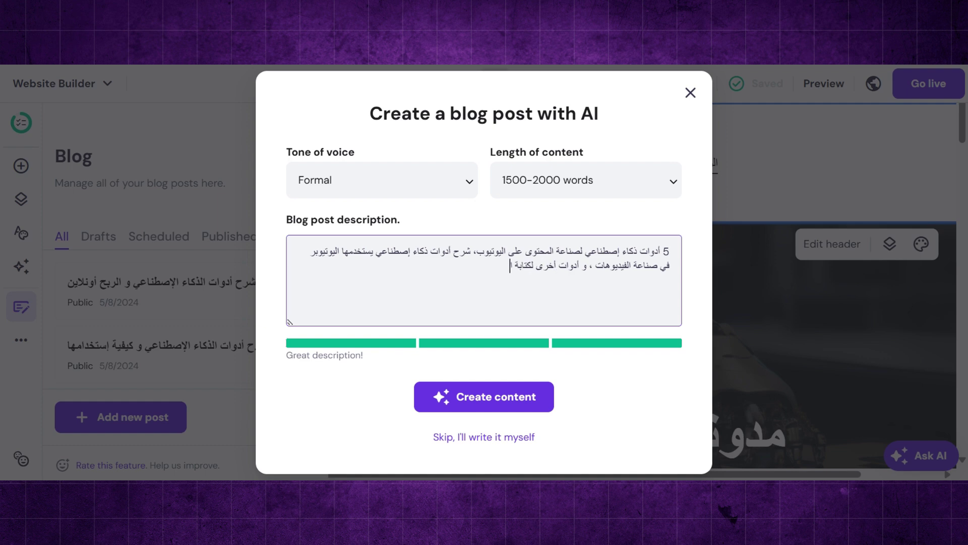
type(" و غيرها")
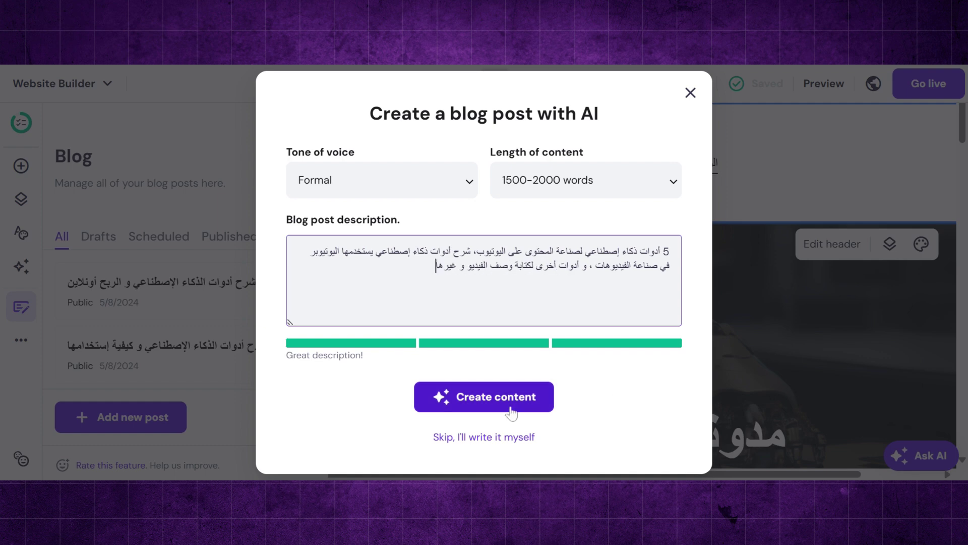
left_click(512, 411)
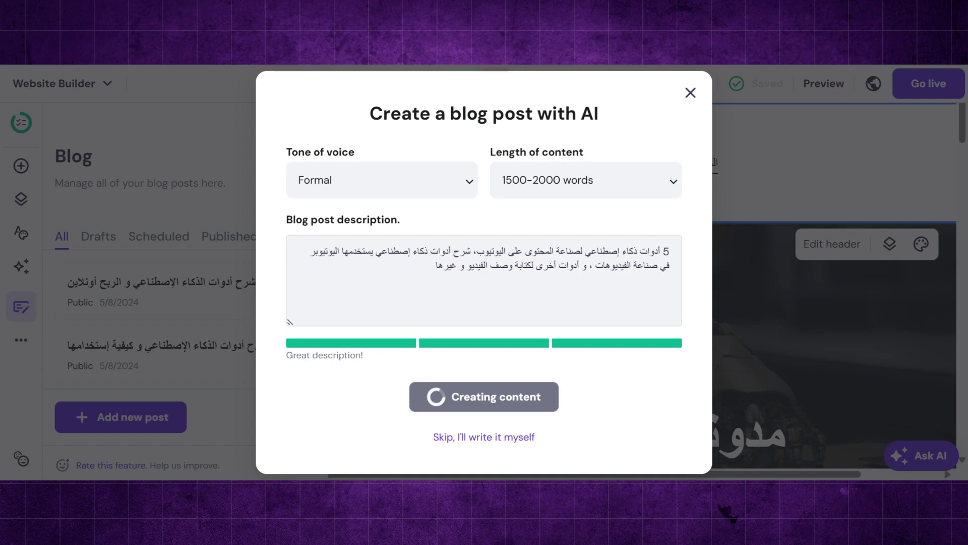
- Right-align the generated post's body text
scroll(508, 286, "down", 10)
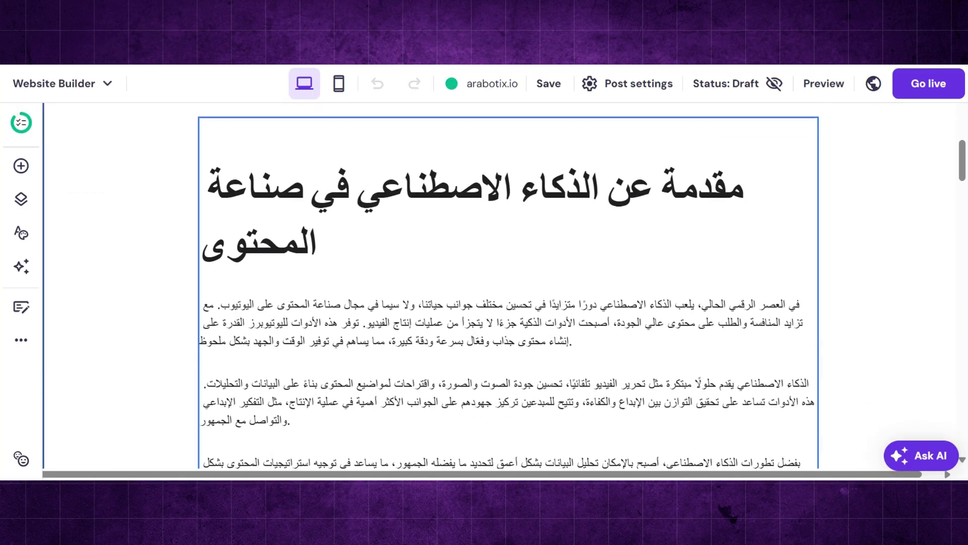
left_click(235, 135)
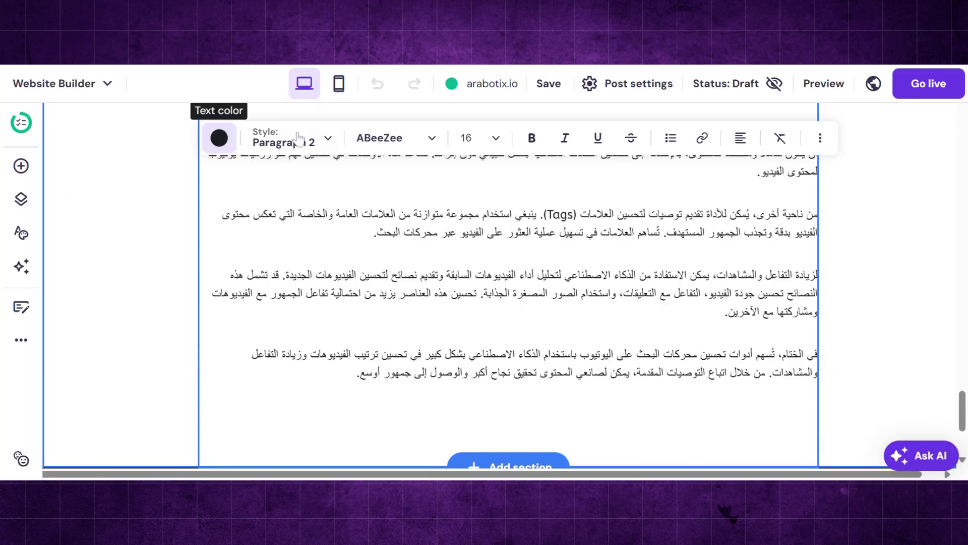
left_click(741, 138)
left_click(755, 173)
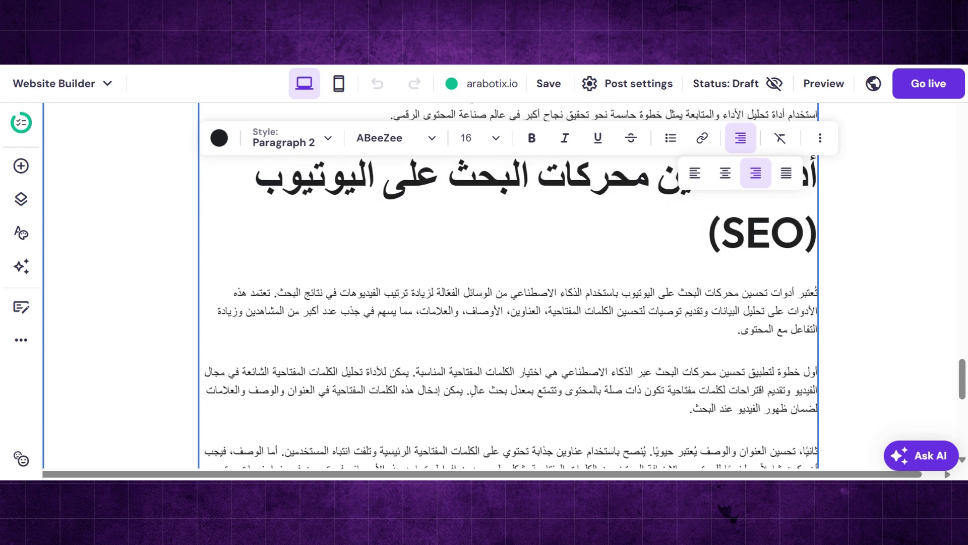
scroll(647, 295, "up", 10)
- Replace the post's top image with the free robot-on-a-bench photo found by searching 'ai'
left_click(646, 296)
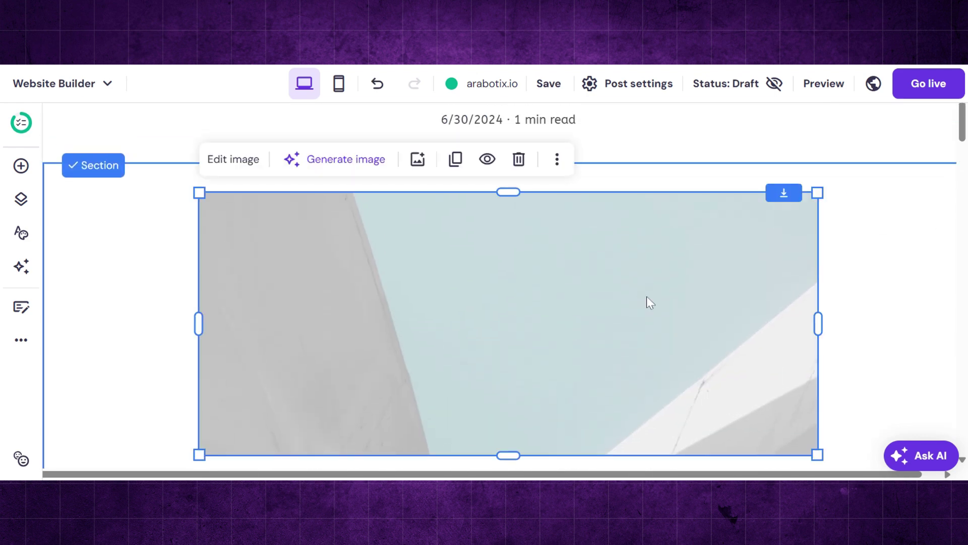
left_click(417, 161)
left_click(402, 162)
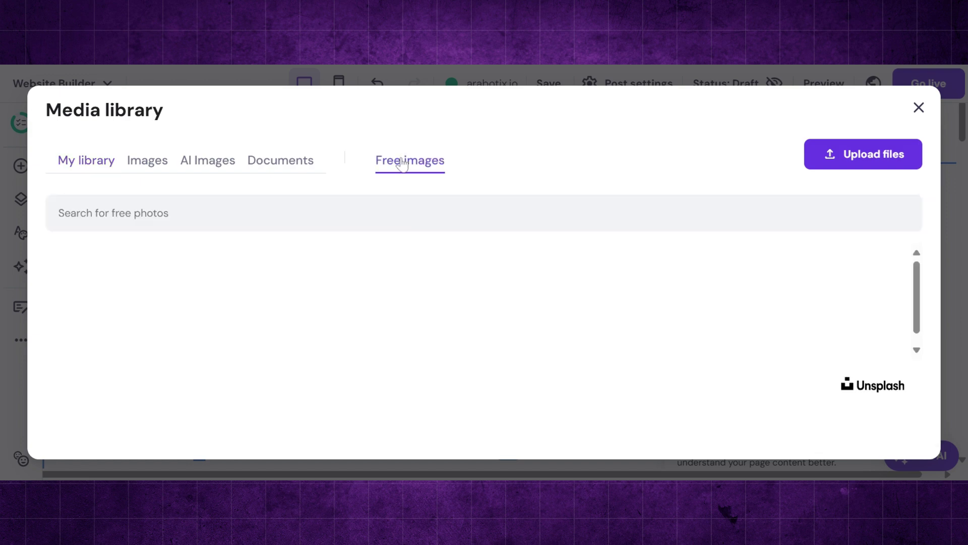
left_click(388, 213)
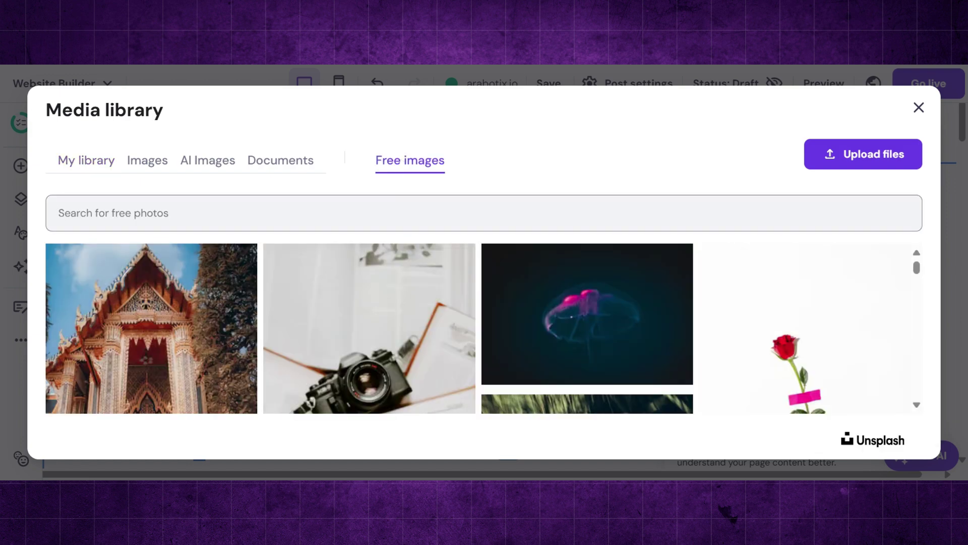
type("ai")
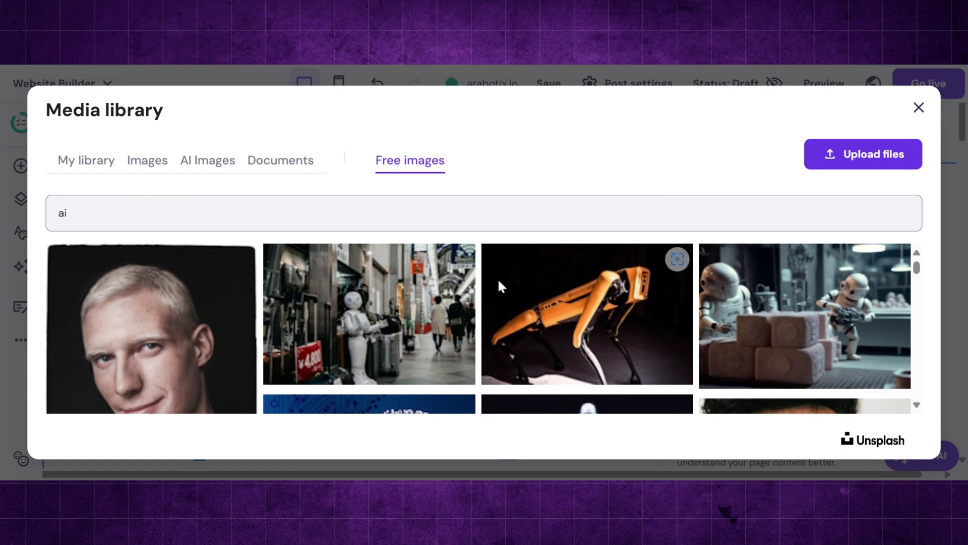
scroll(498, 278, "down", 2)
scroll(498, 277, "down", 5)
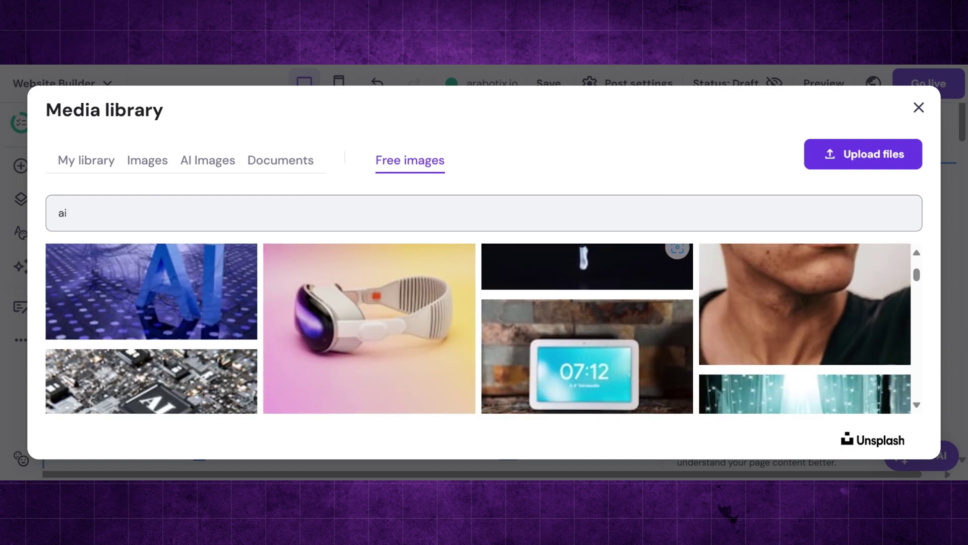
scroll(153, 331, "down", 2)
left_click(154, 331)
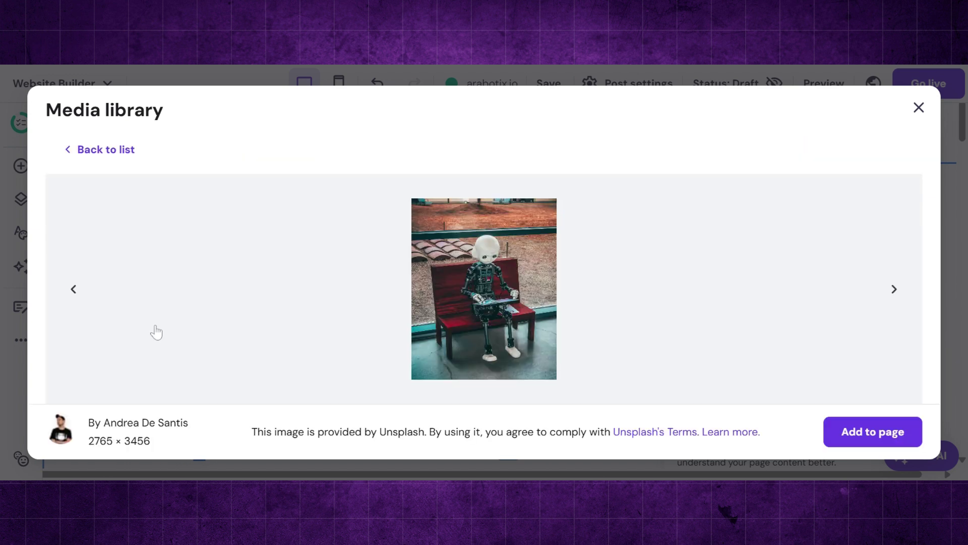
left_click(887, 434)
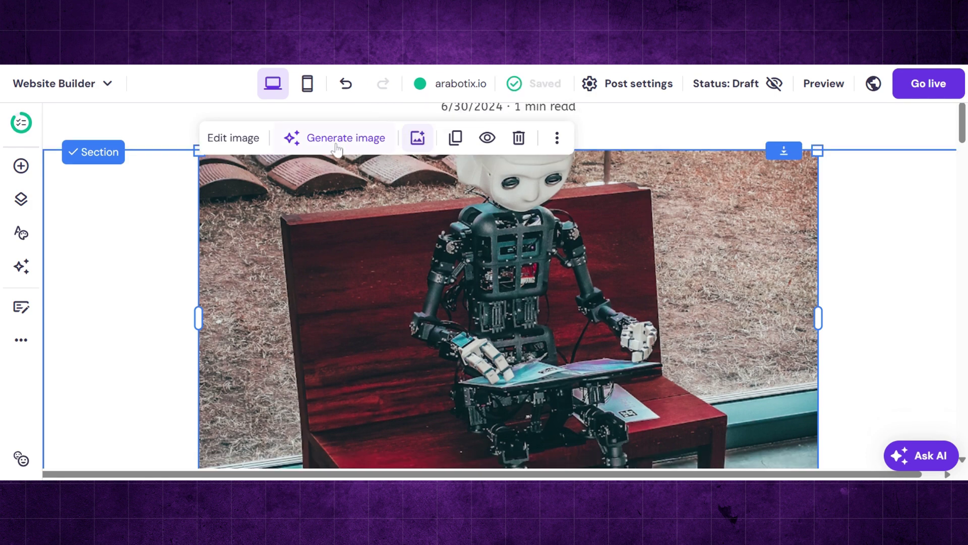
- Round the new image's corners, raising the corner radius to 57 px
left_click(233, 137)
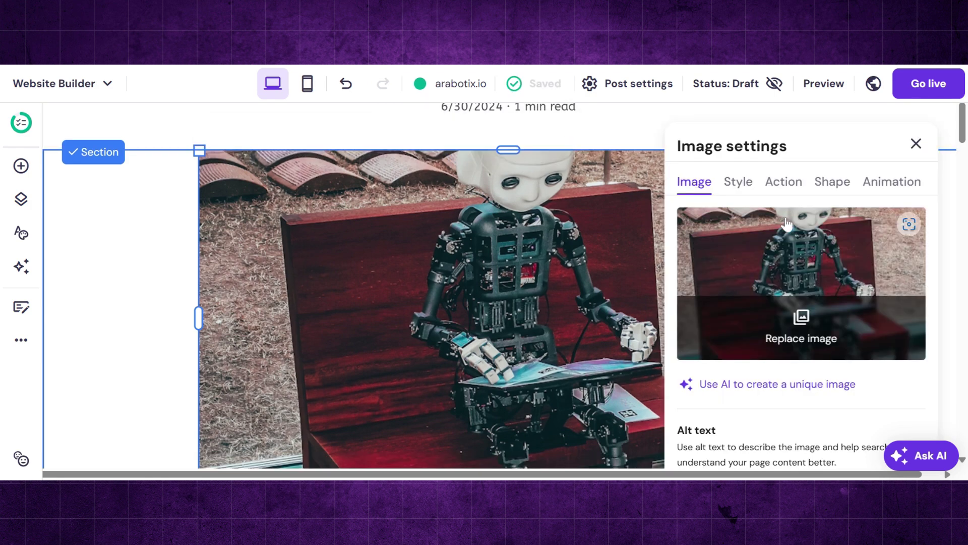
scroll(787, 222, "down", 3)
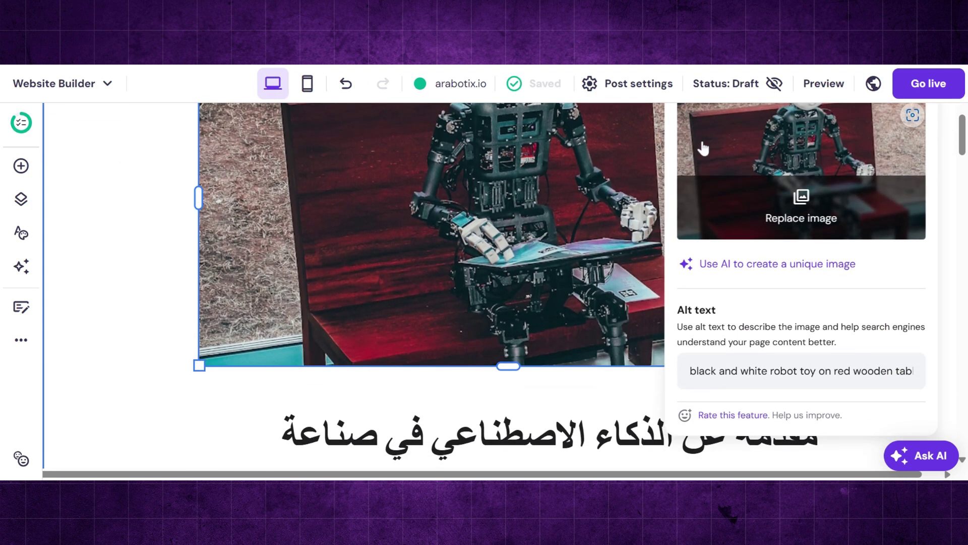
scroll(762, 193, "up", 3)
left_click(738, 190)
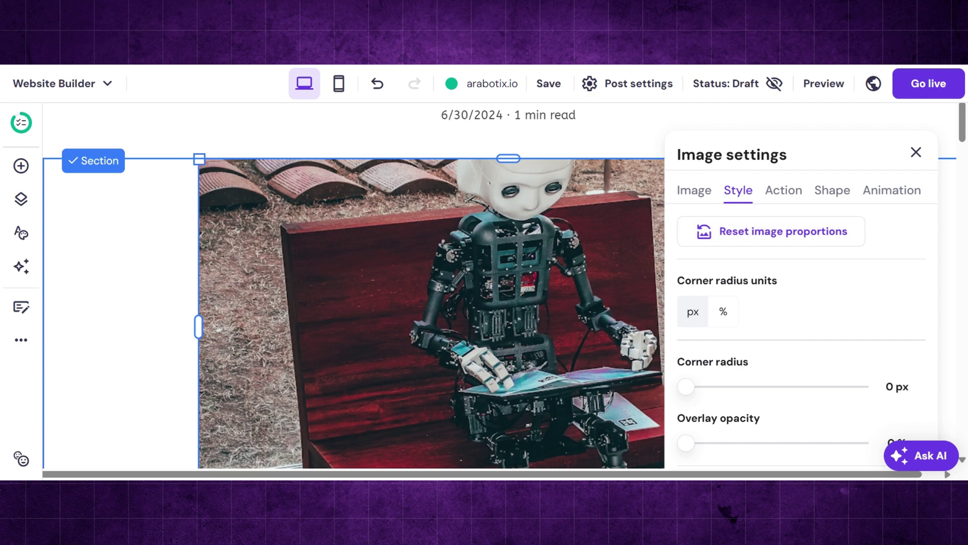
left_click_drag(686, 387, 731, 386)
left_click(409, 289)
scroll(409, 290, "down", 6)
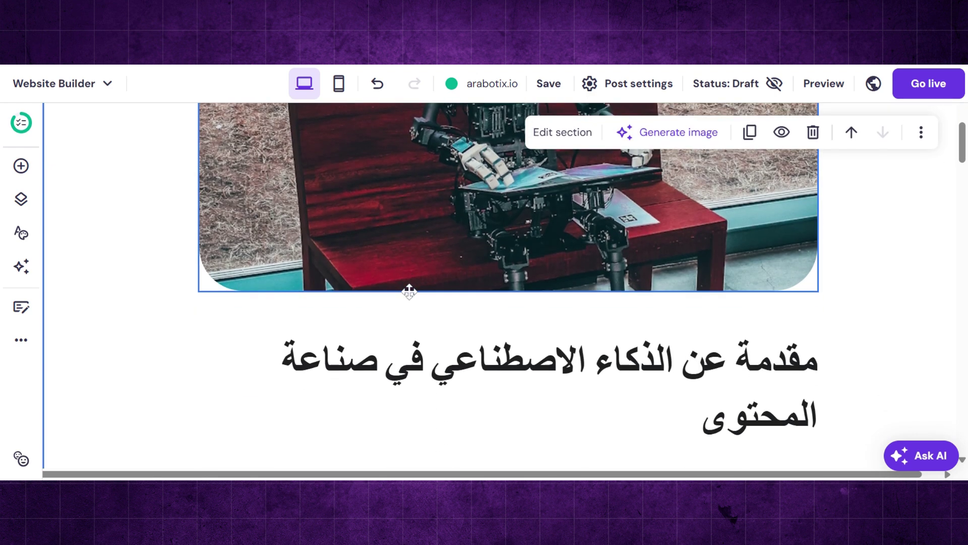
- In Post settings > Categories, create the category 'يوتيوب', assign it to the post, and save
left_click(635, 90)
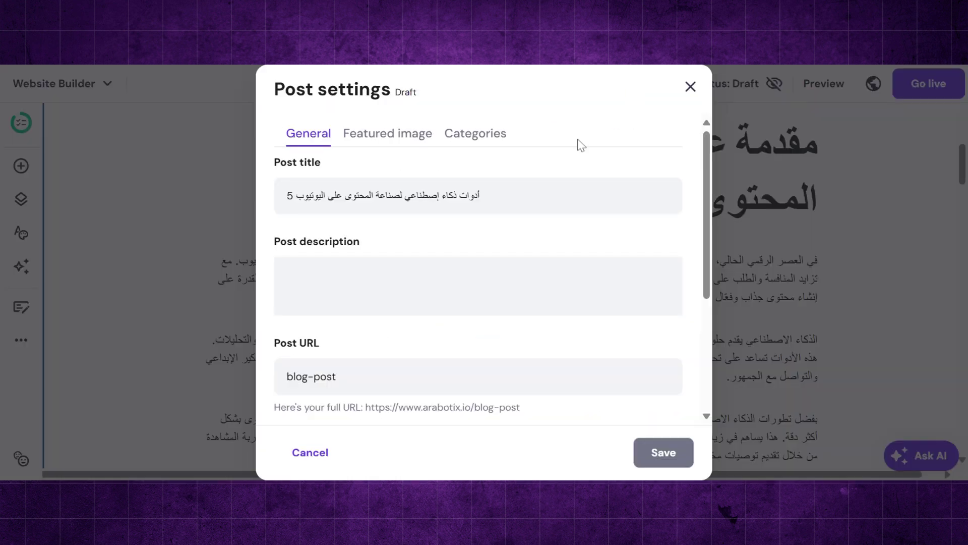
scroll(478, 268, "down", 2)
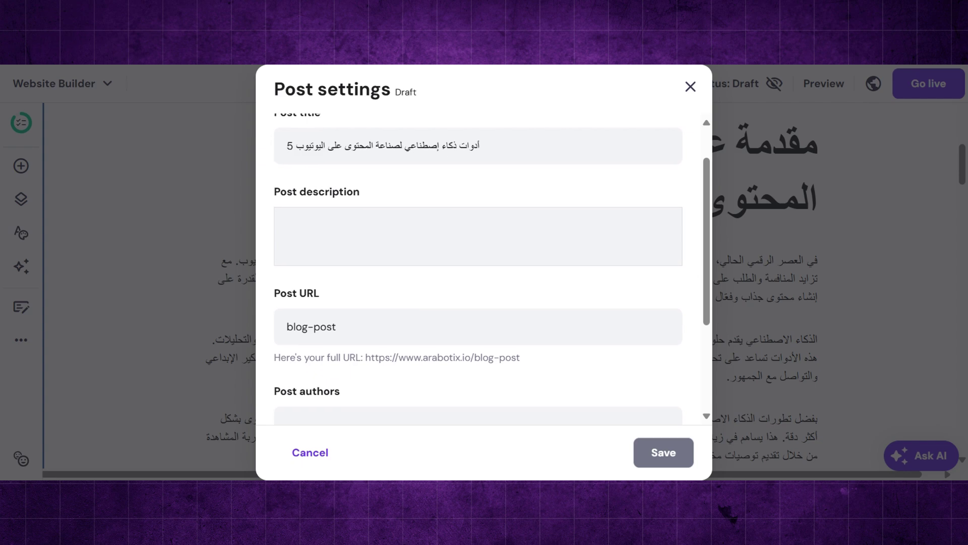
scroll(478, 267, "down", 1)
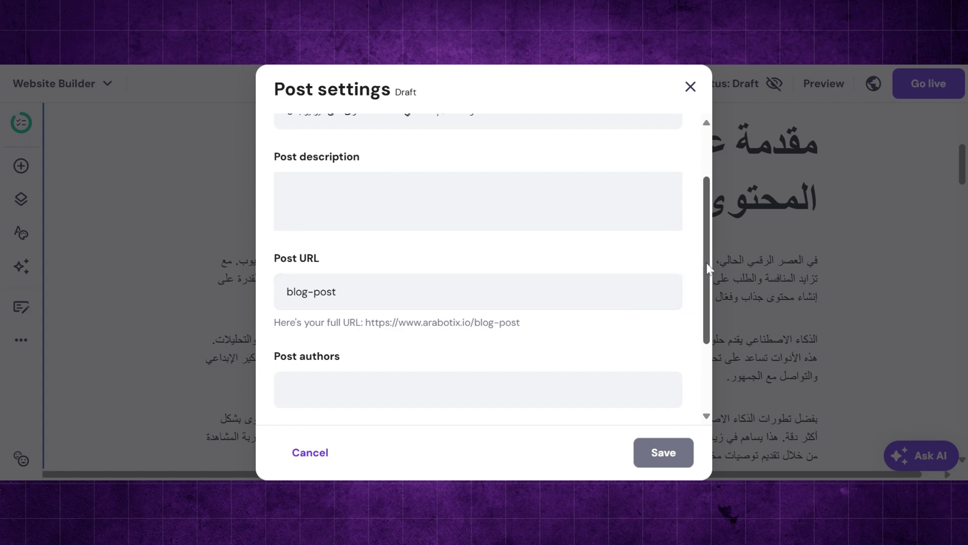
scroll(704, 264, "down", 3)
scroll(713, 356, "up", 5)
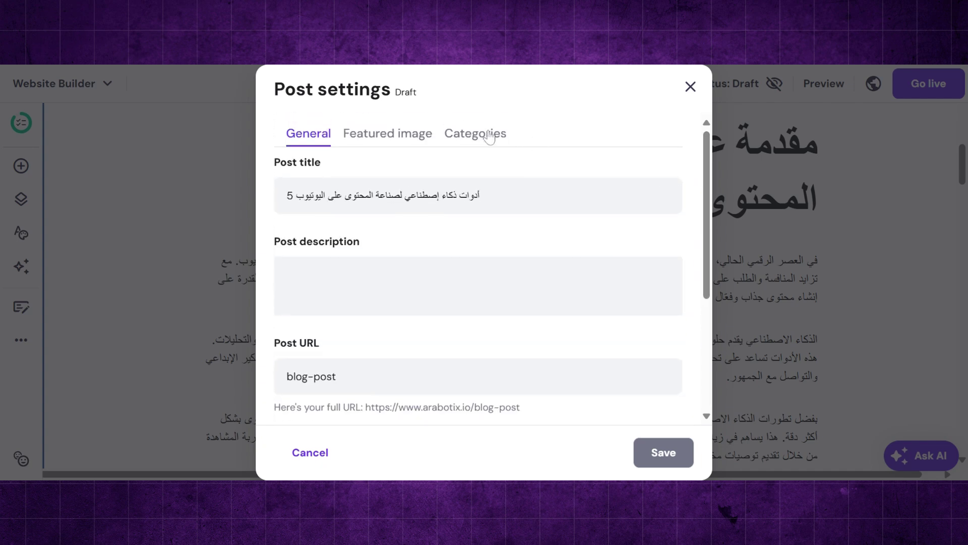
left_click(484, 135)
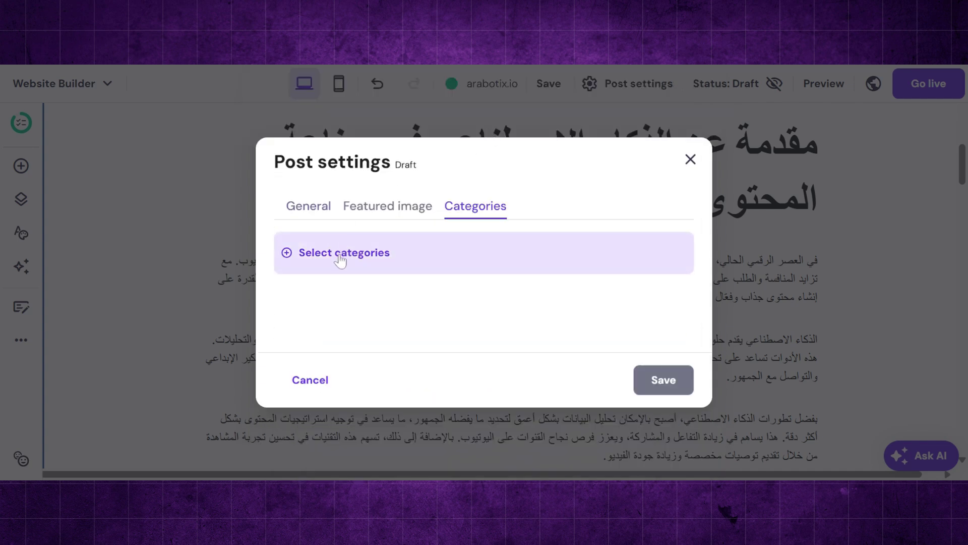
left_click(373, 254)
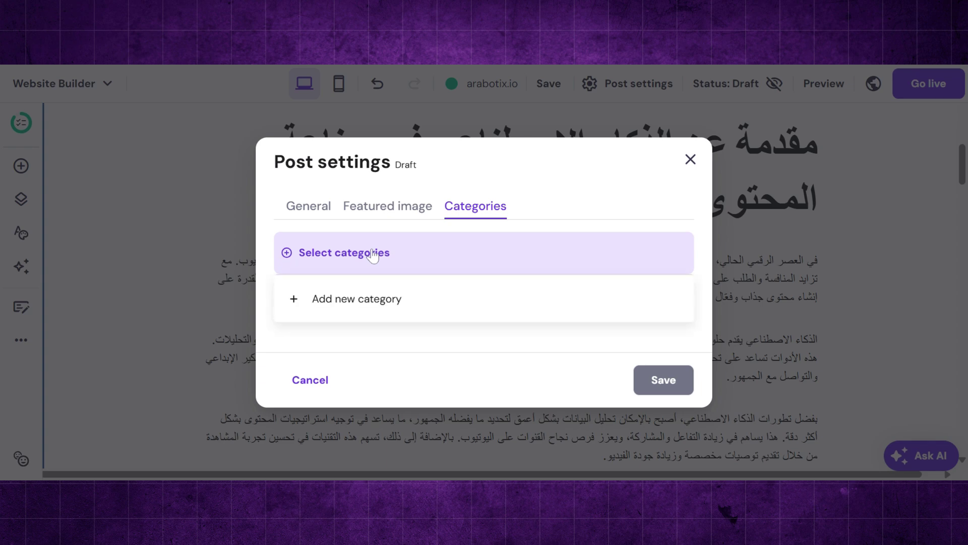
left_click(373, 300)
type("يوتيوب")
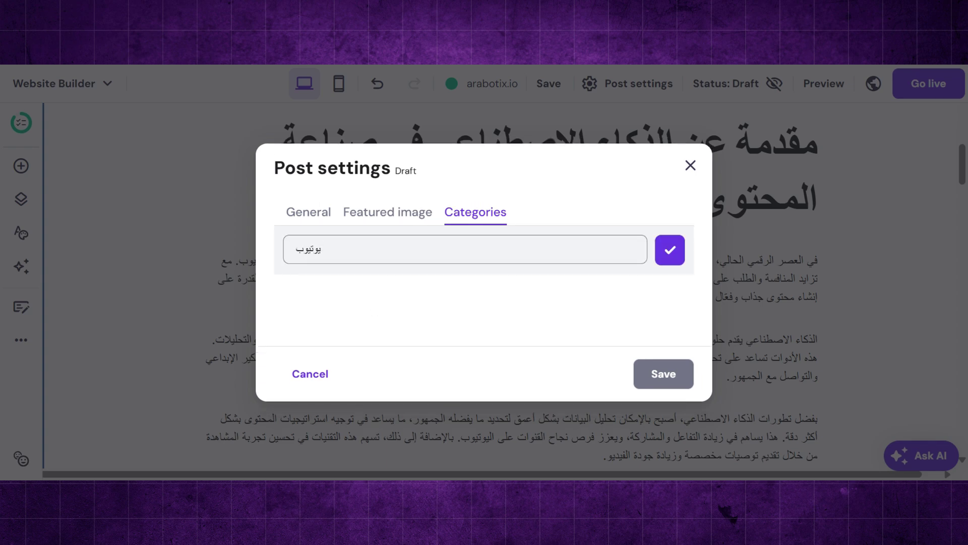
left_click(671, 252)
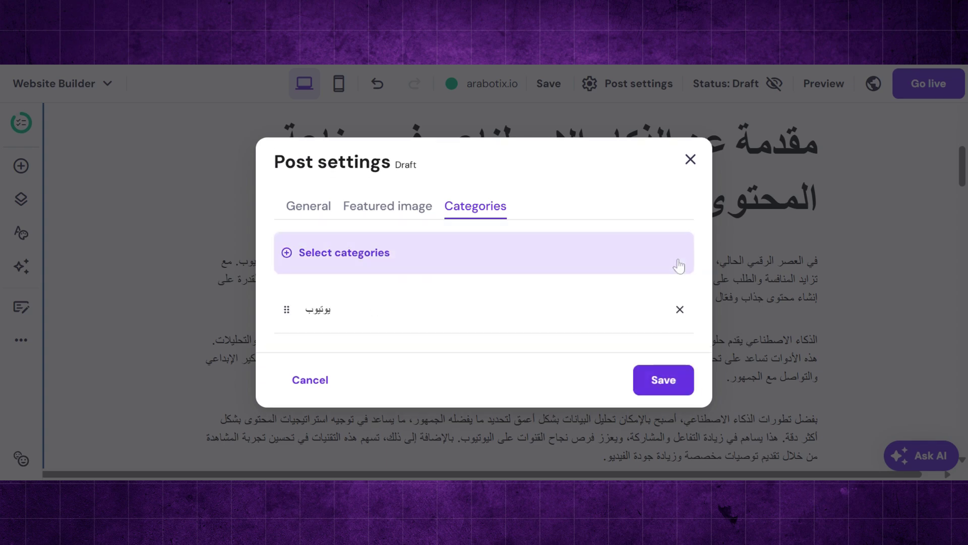
left_click(664, 380)
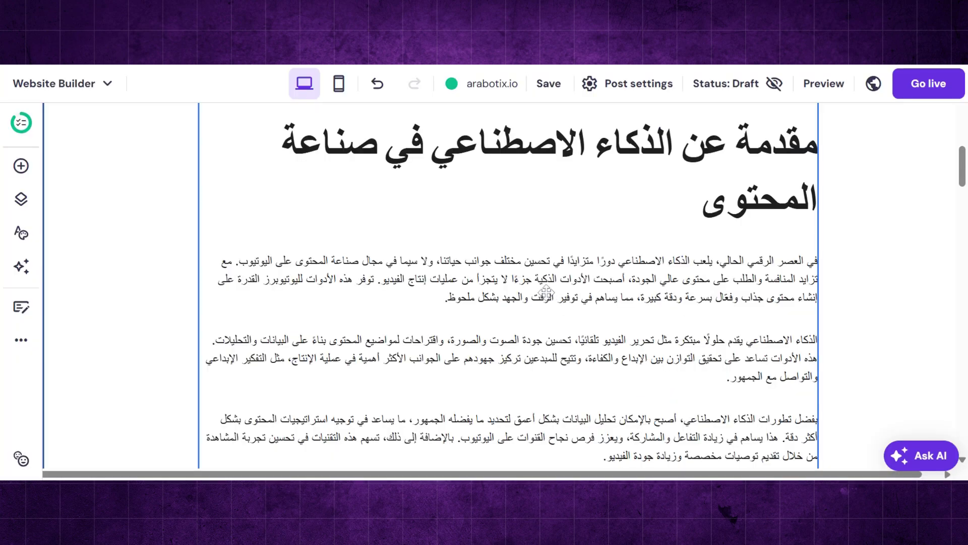
scroll(546, 291, "up", 10)
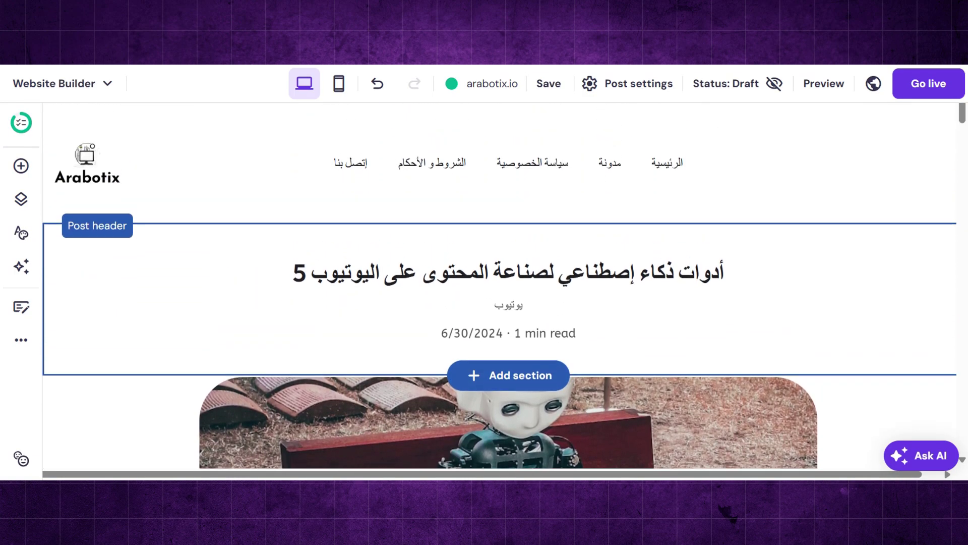
- Return to the home page and add a Blog-template page named 'يوتيوب' to the site navigation
left_click(668, 172)
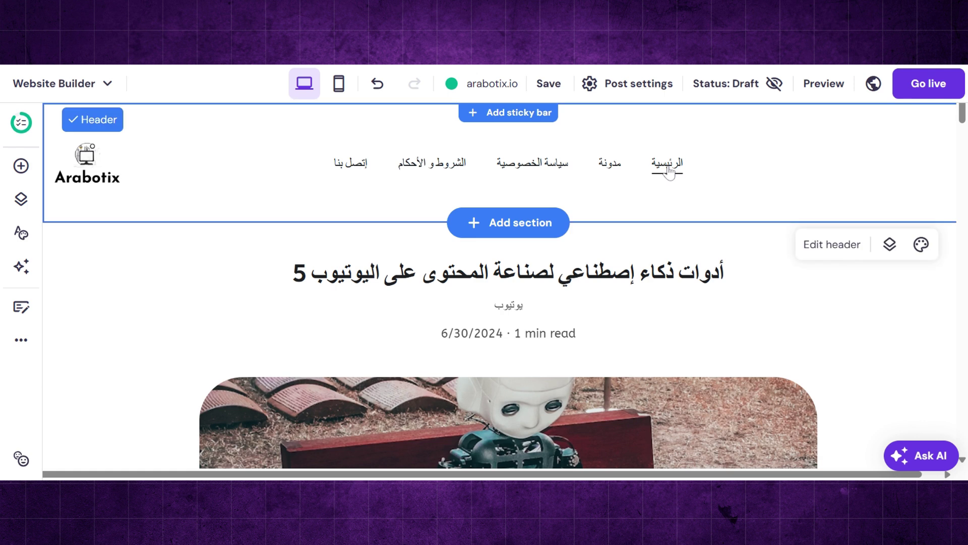
left_click(668, 171)
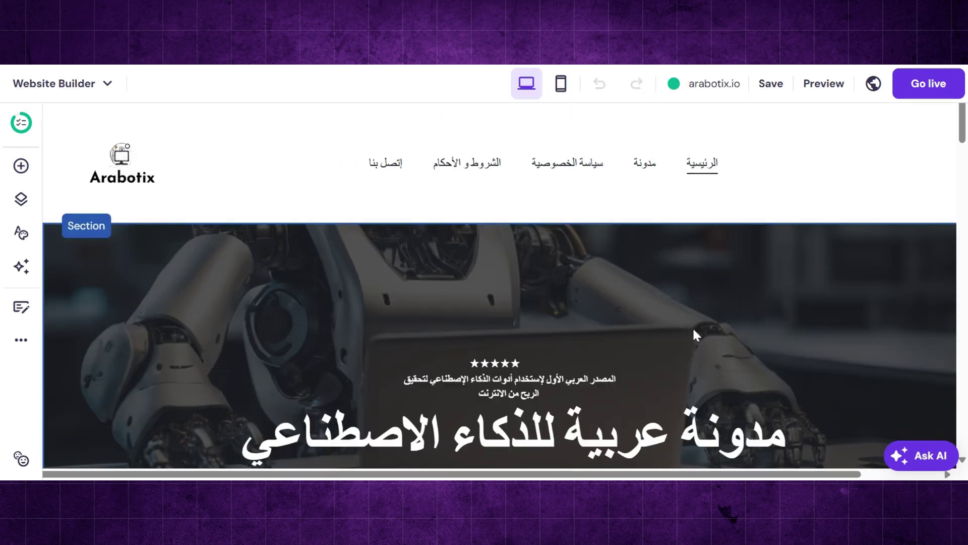
left_click(237, 173)
left_click(25, 209)
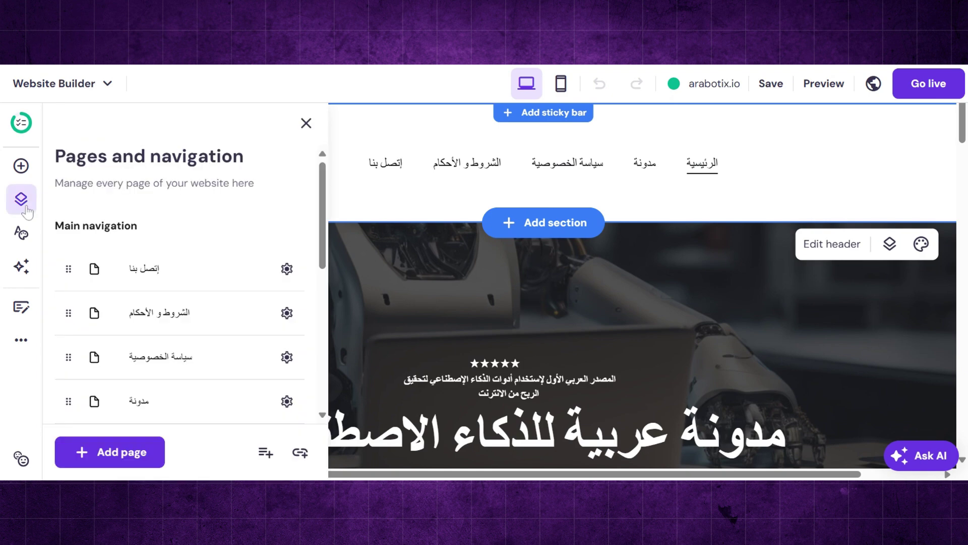
left_click(130, 457)
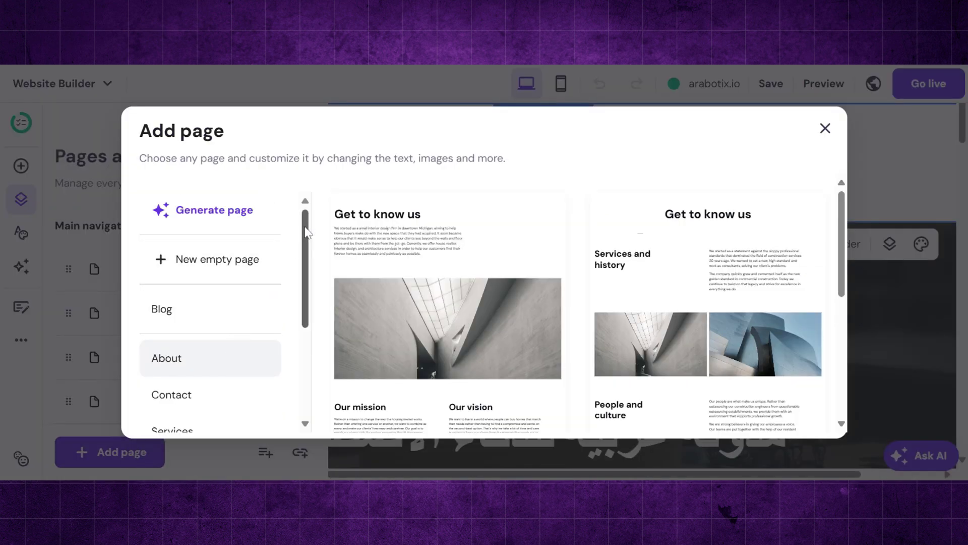
scroll(297, 235, "down", 2)
left_click(239, 242)
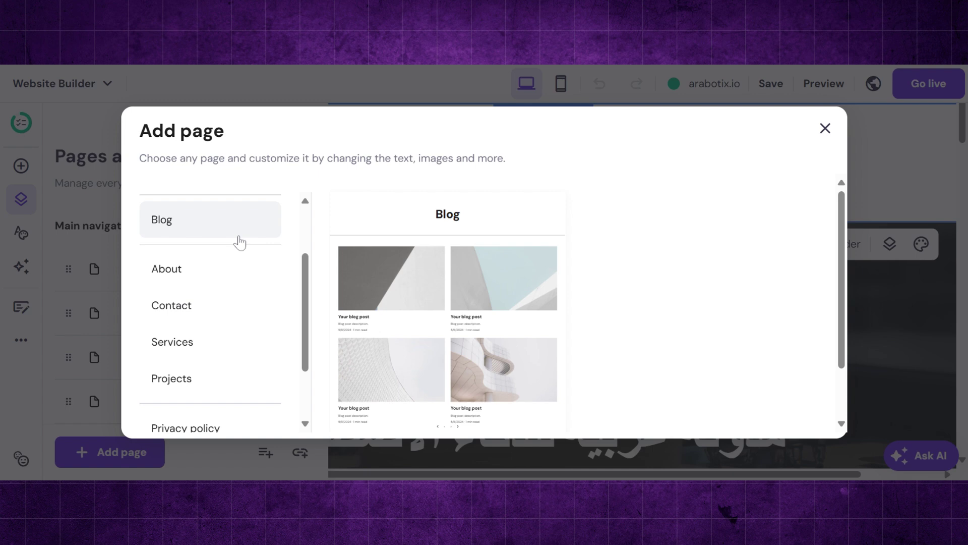
left_click(496, 293)
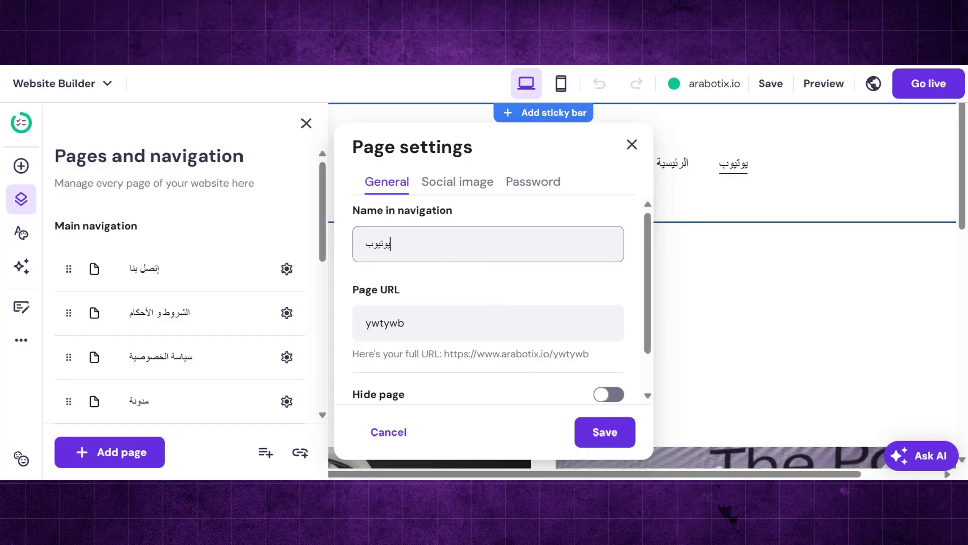
scroll(489, 297, "down", 2)
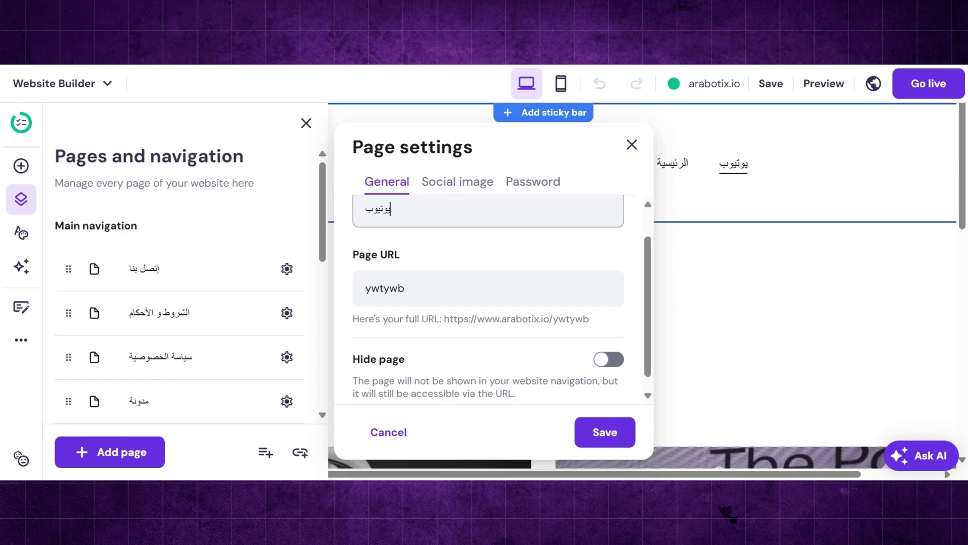
- Set a dark YouTube-screen photo from a free 'youtube' search as the page's social image and save
left_click(454, 188)
left_click(491, 315)
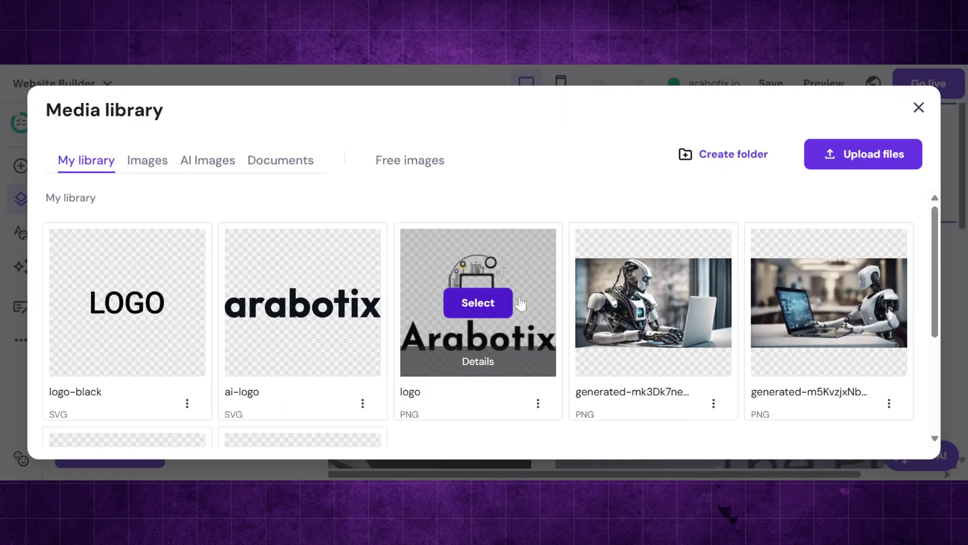
left_click(421, 166)
type("youtube")
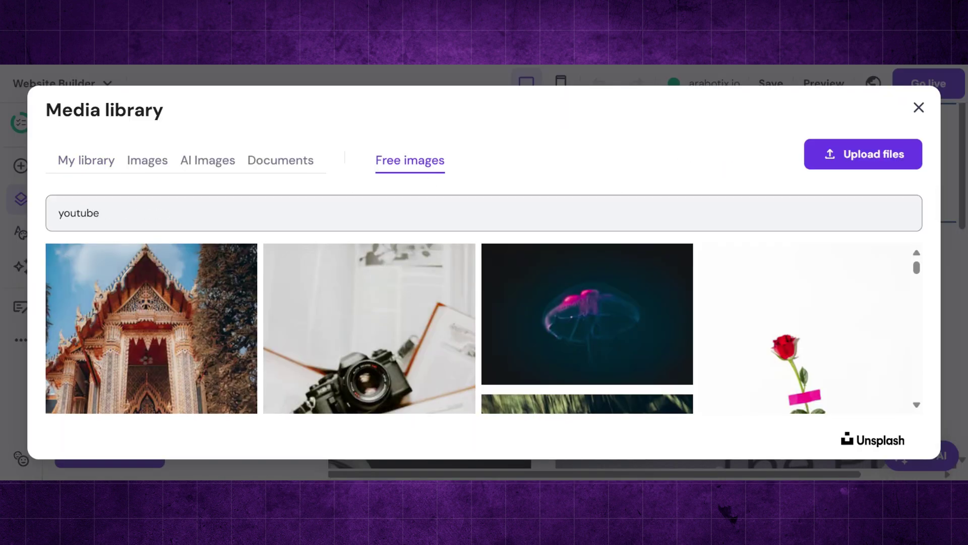
key("Return")
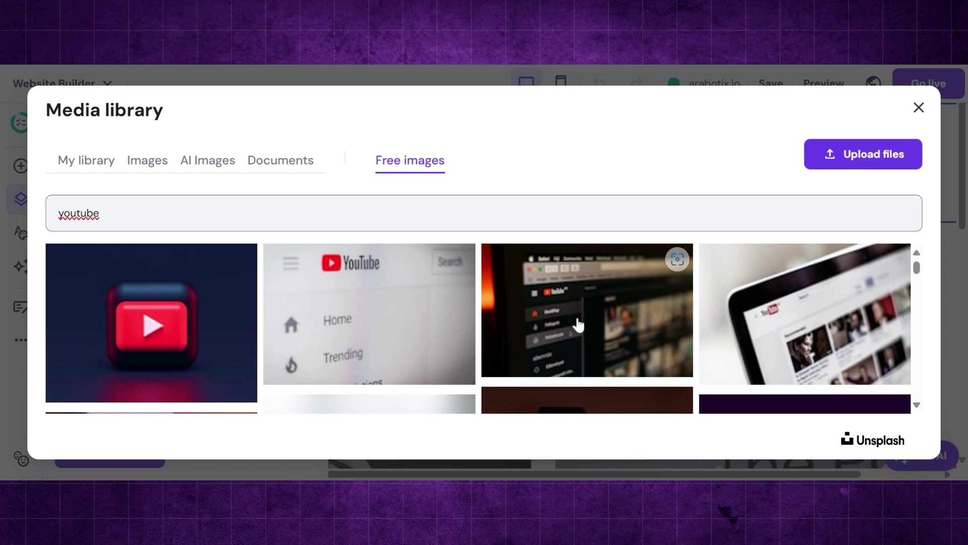
left_click(578, 323)
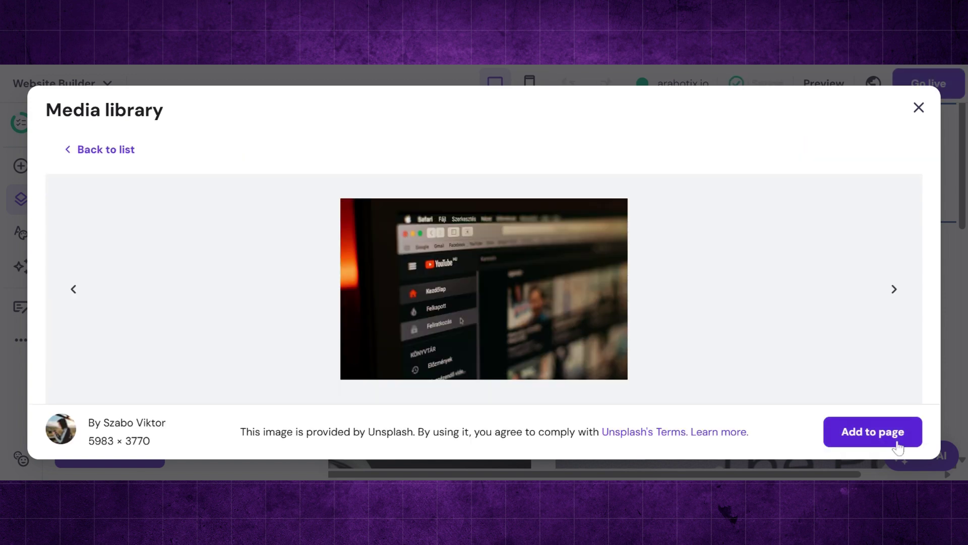
left_click(875, 431)
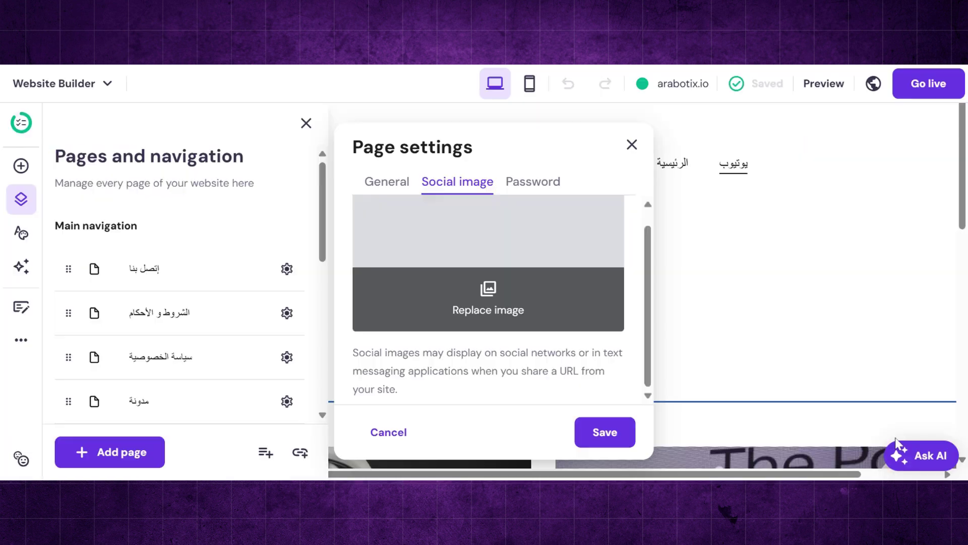
left_click(589, 443)
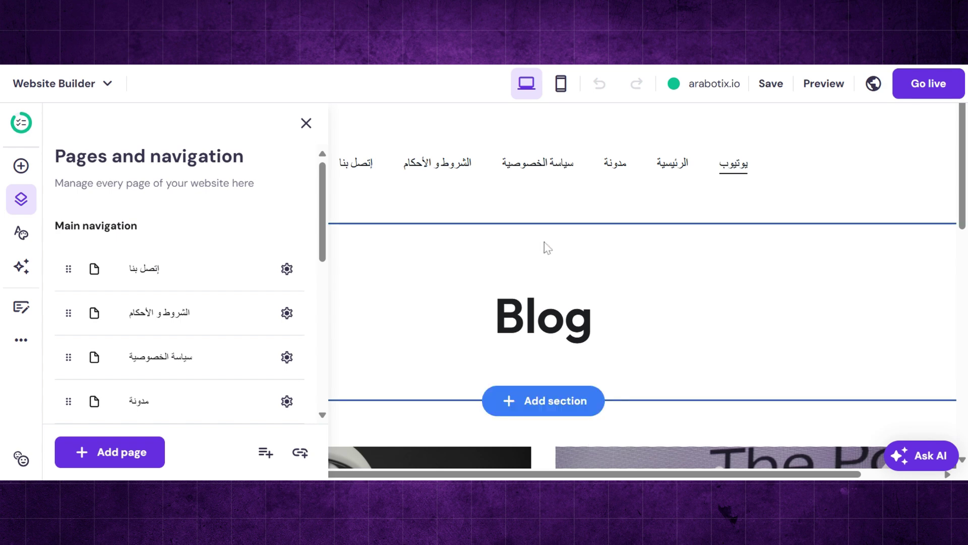
- Retitle the Blog heading 'النجاح على اليوتيوب بإستخدام الذكاء الإصطناعي' in Heading 5, then select the blog list
left_click(728, 177)
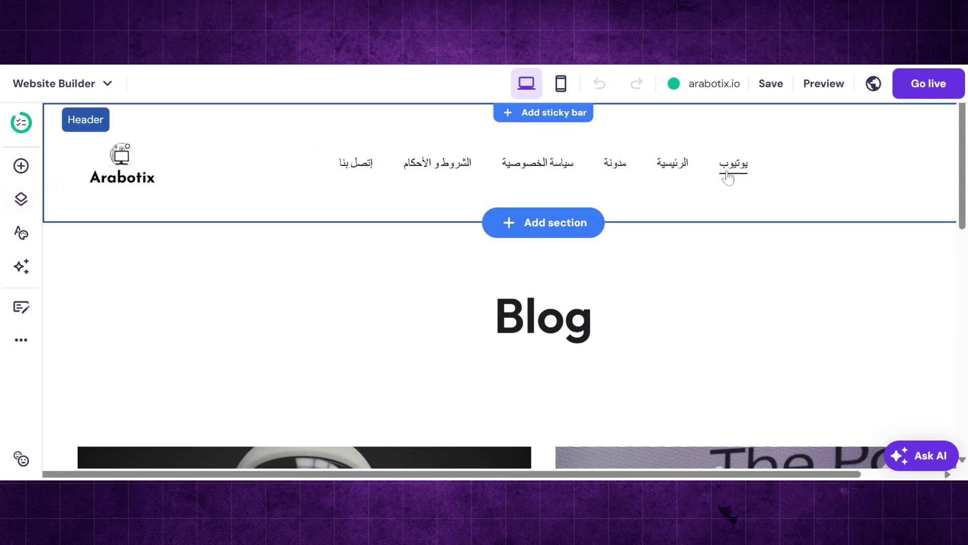
double_click(676, 340)
type("النجاح على اليوتيوب بإست")
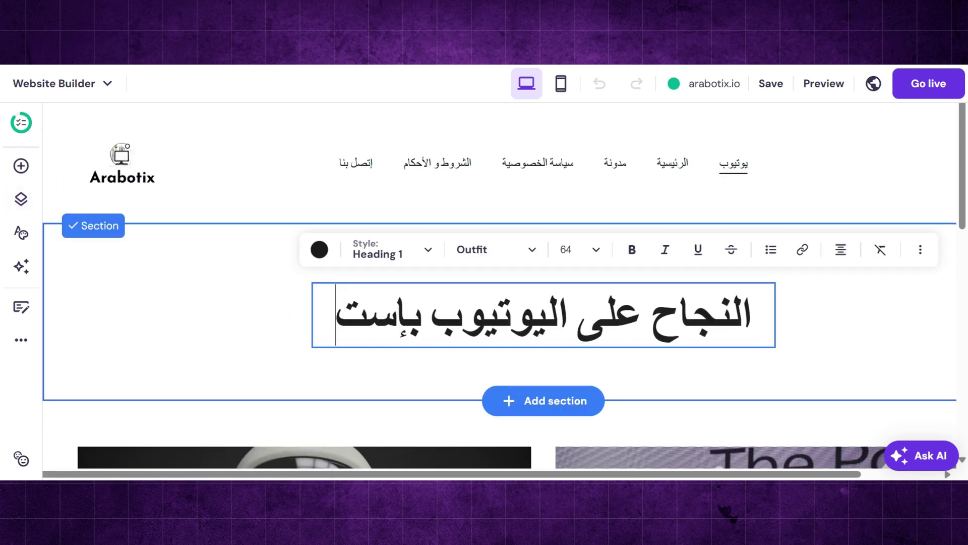
type("خدام الذكاء الإصطناعي")
left_click(385, 249)
left_click(417, 335)
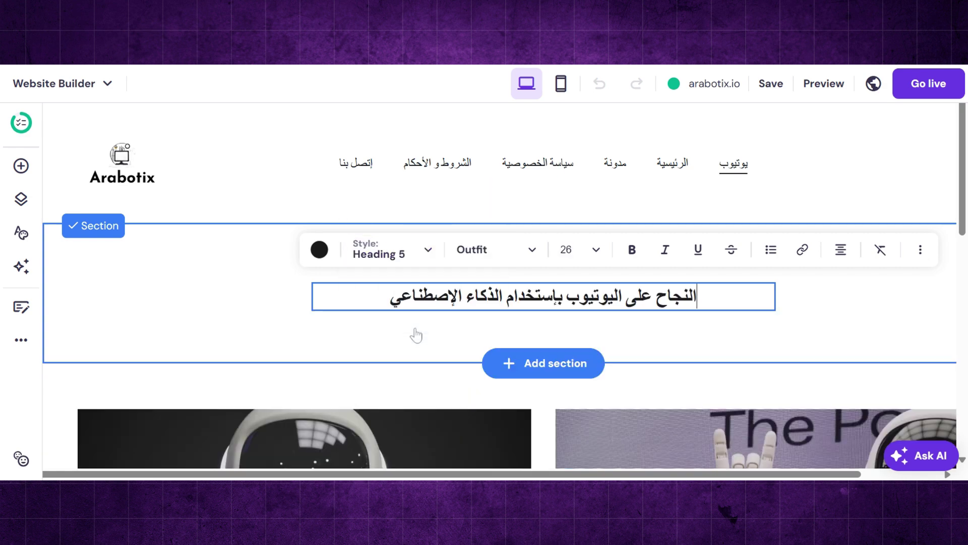
key("Escape")
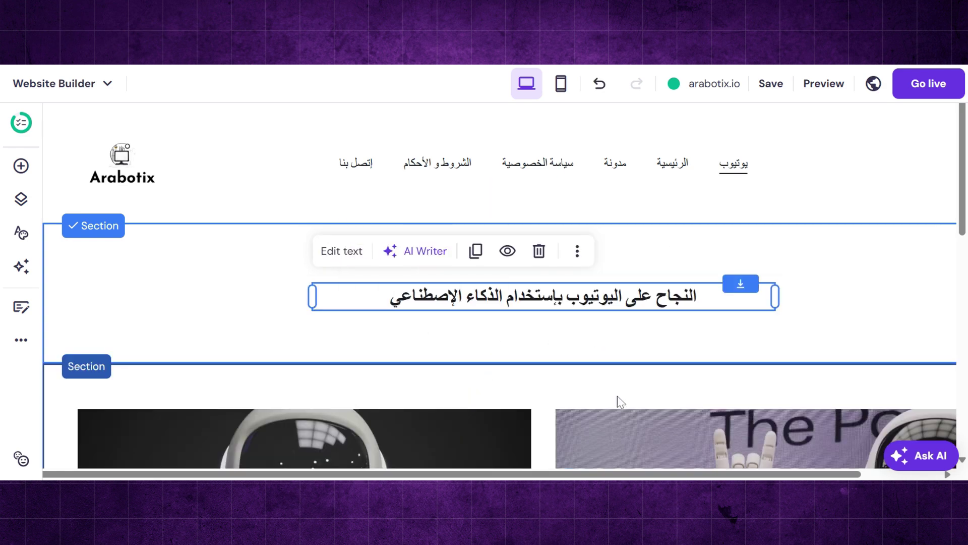
scroll(617, 396, "down", 4)
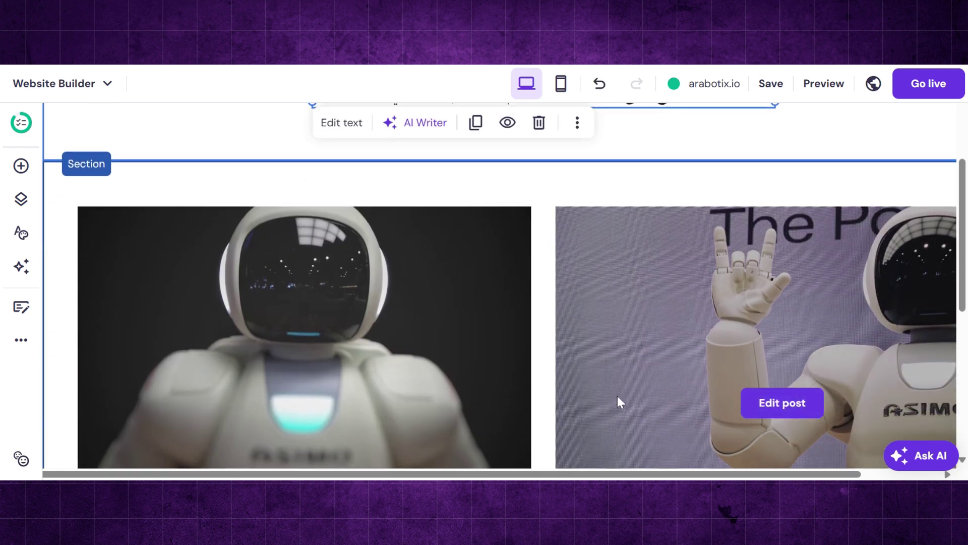
left_click(618, 397)
- Filter the page's blog list to show only يوتيوب-category posts, then open the blog post manager
left_click(697, 197)
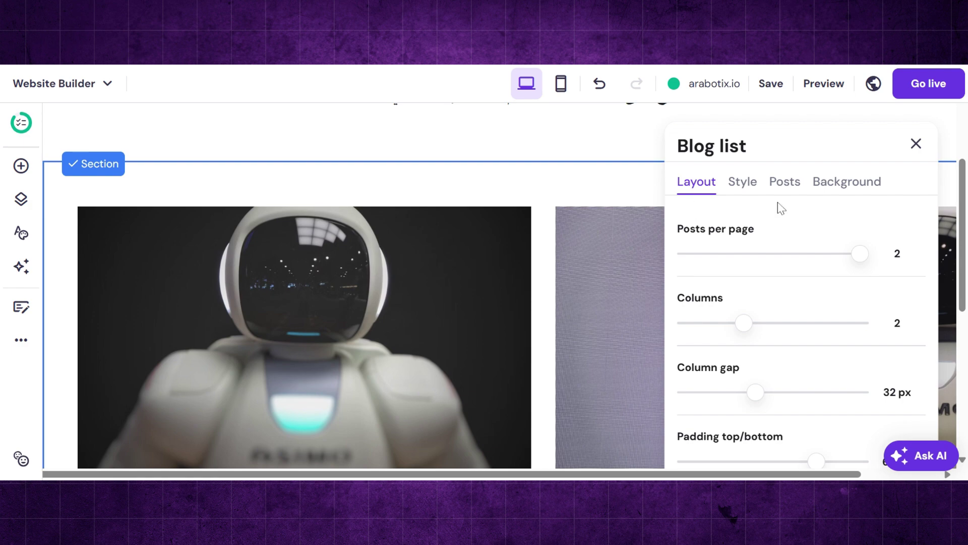
left_click(785, 183)
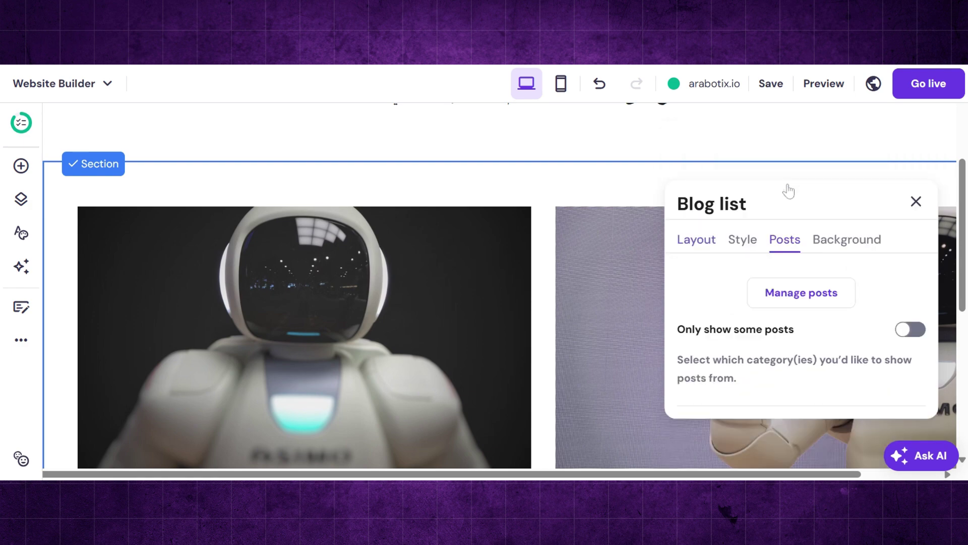
left_click(912, 335)
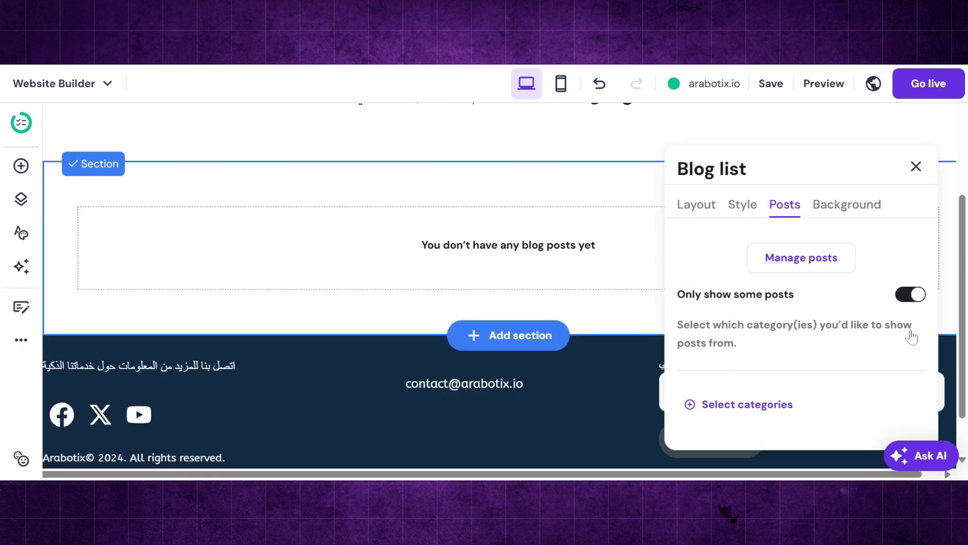
left_click(754, 421)
scroll(850, 437, "down", 4)
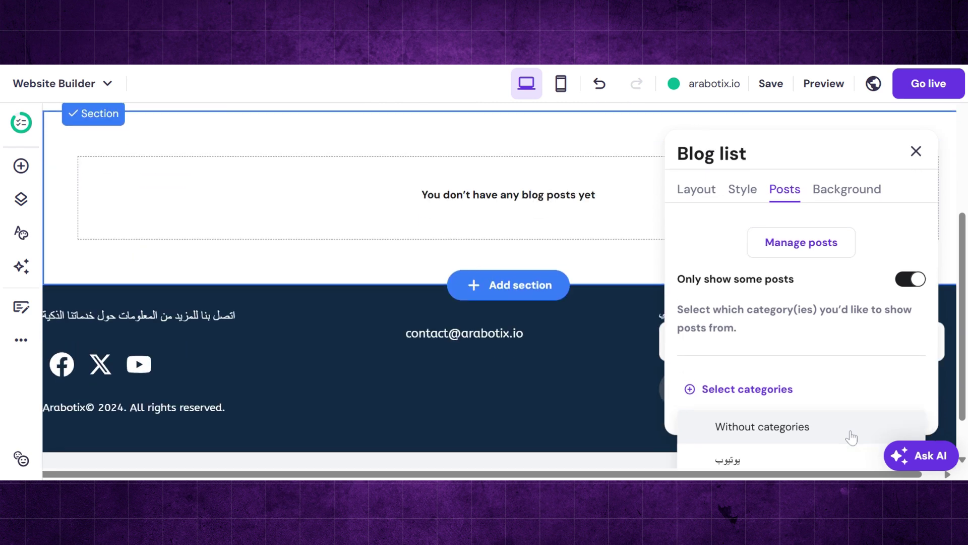
left_click(760, 459)
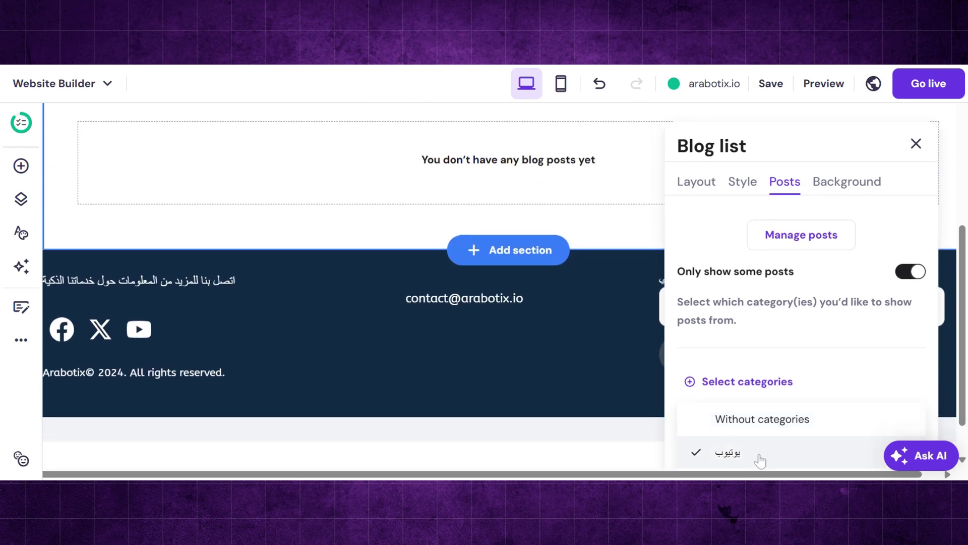
scroll(760, 461, "down", 3)
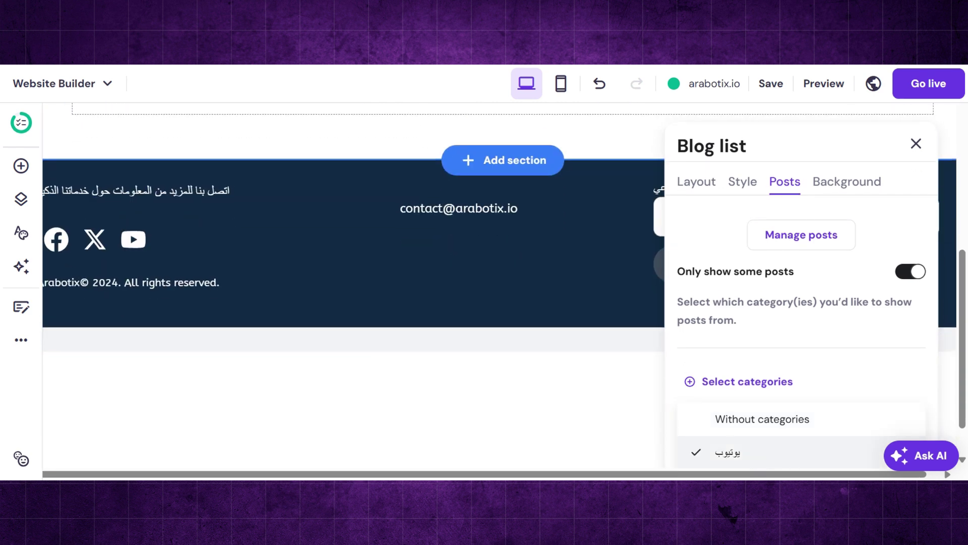
left_click(916, 144)
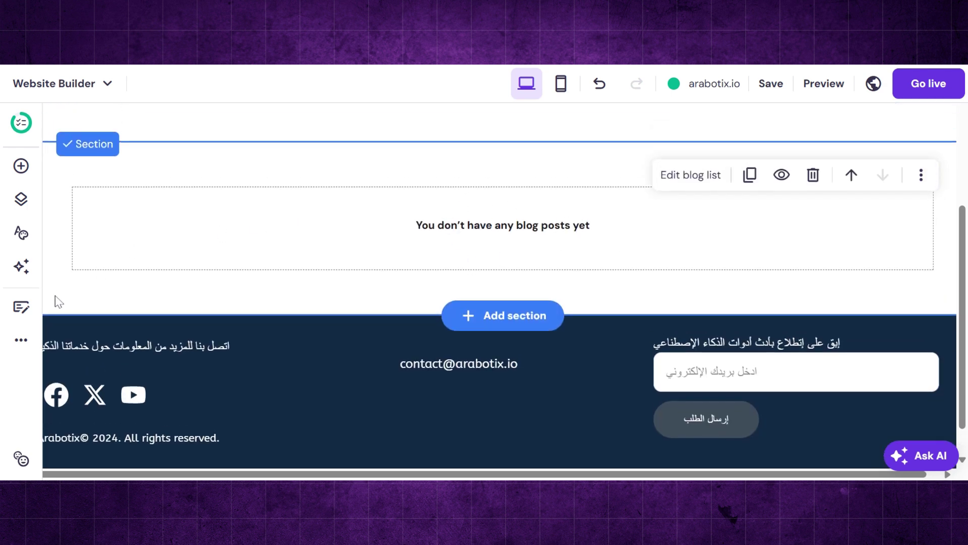
left_click(20, 307)
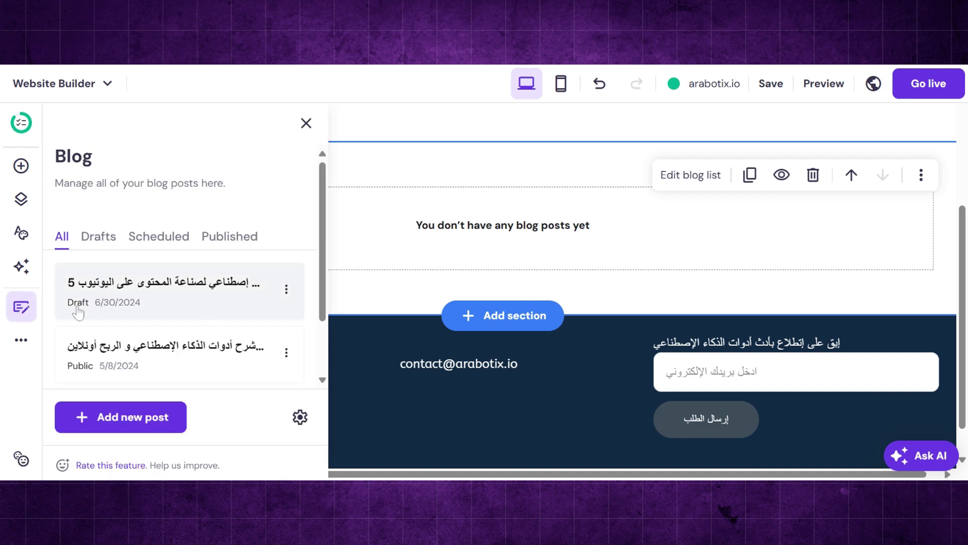
- Publish the draft AI-tools-for-YouTube post and locate its card on the يوتيوب page
left_click(78, 311)
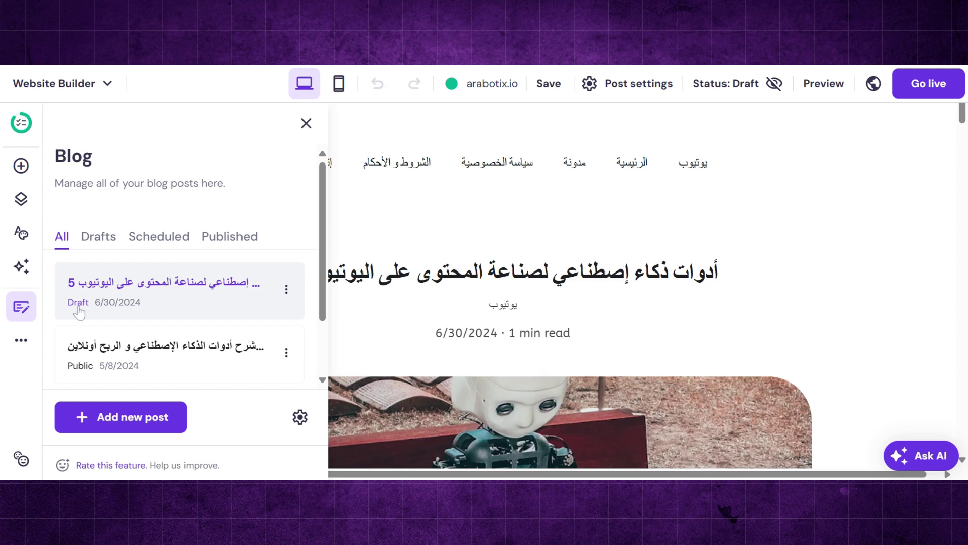
left_click(286, 292)
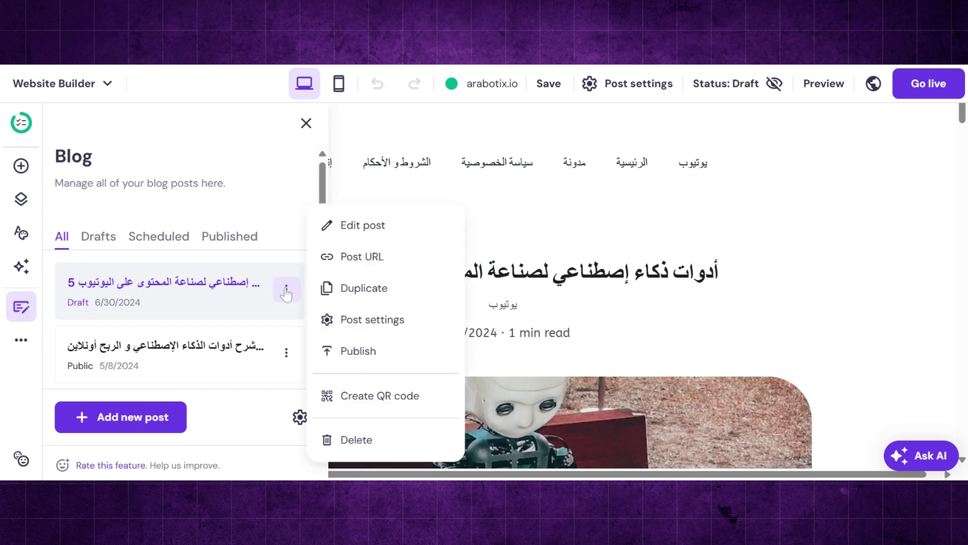
left_click(372, 357)
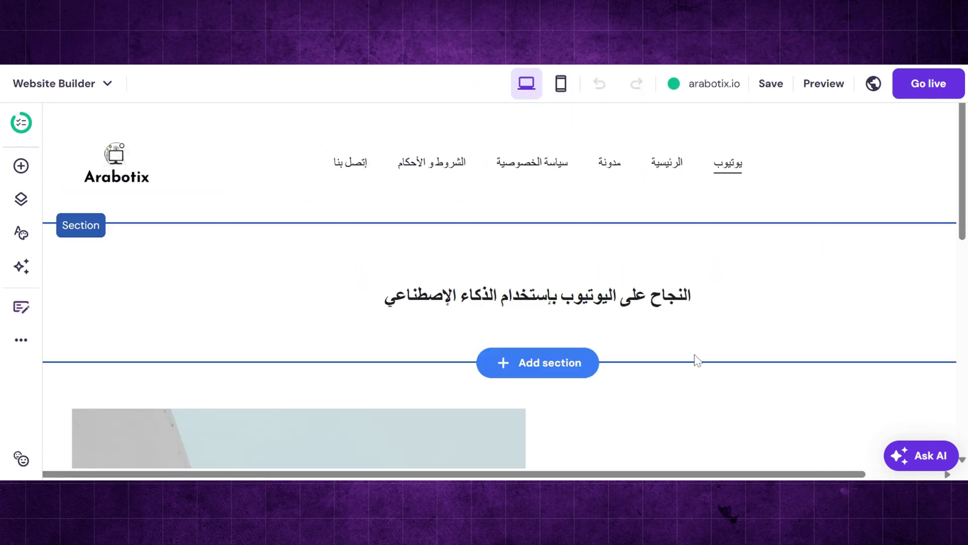
scroll(696, 358, "down", 6)
scroll(697, 360, "down", 2)
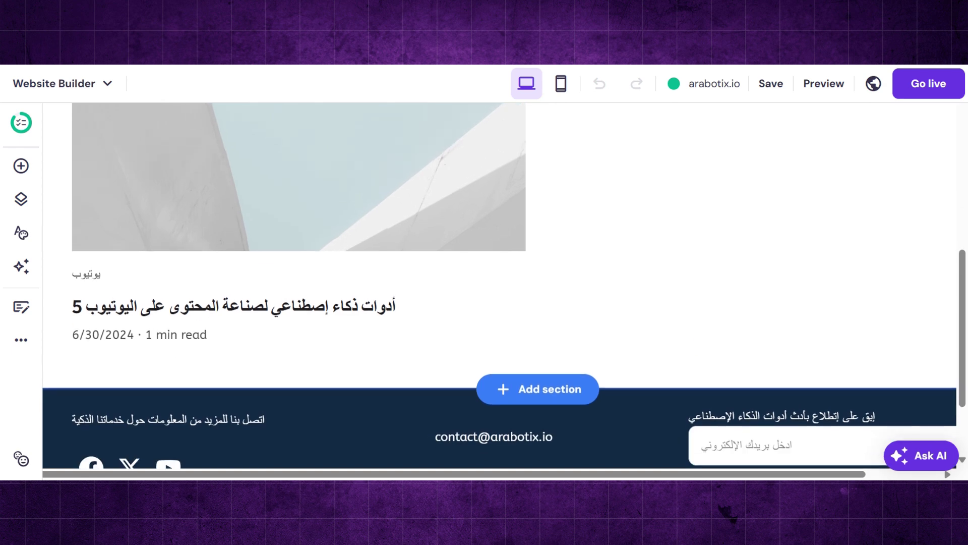
scroll(698, 360, "up", 2)
mouse_move(451, 270)
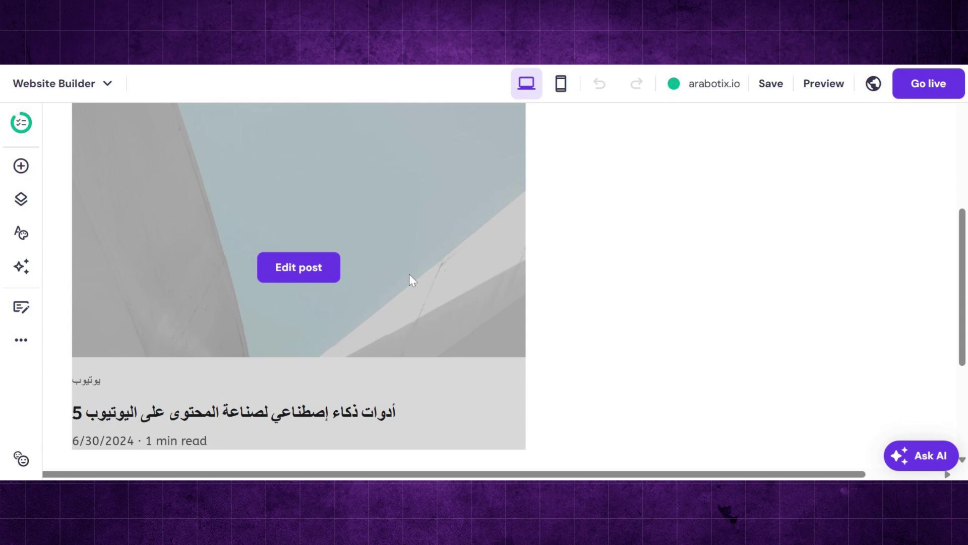
- Replace the post's featured image with the free YouTube Home/Trending photo from a 'youtube' search and save
left_click(410, 274)
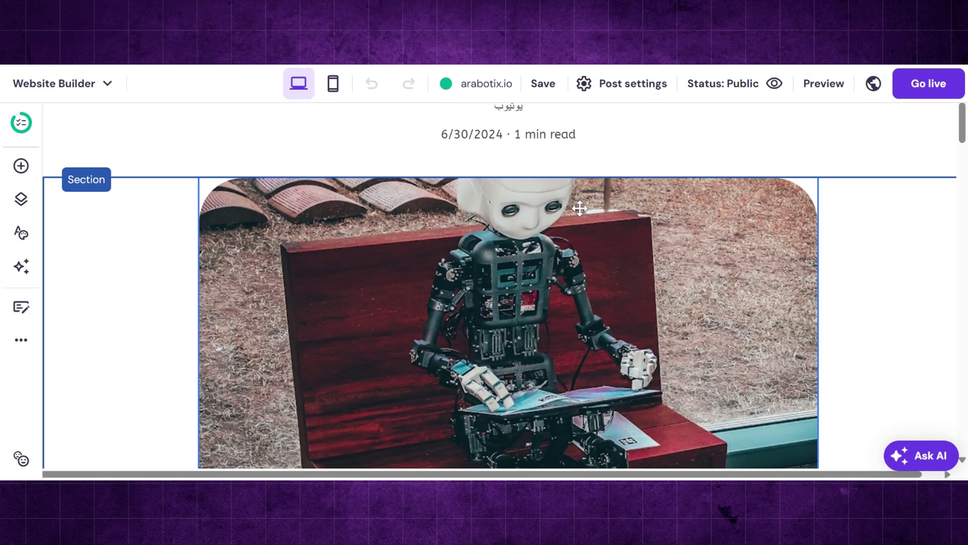
left_click(635, 90)
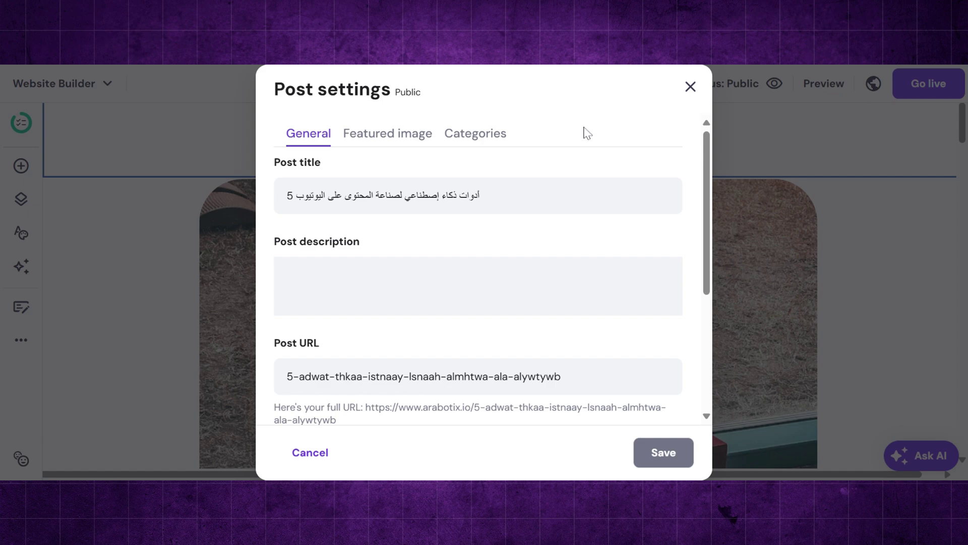
left_click(401, 143)
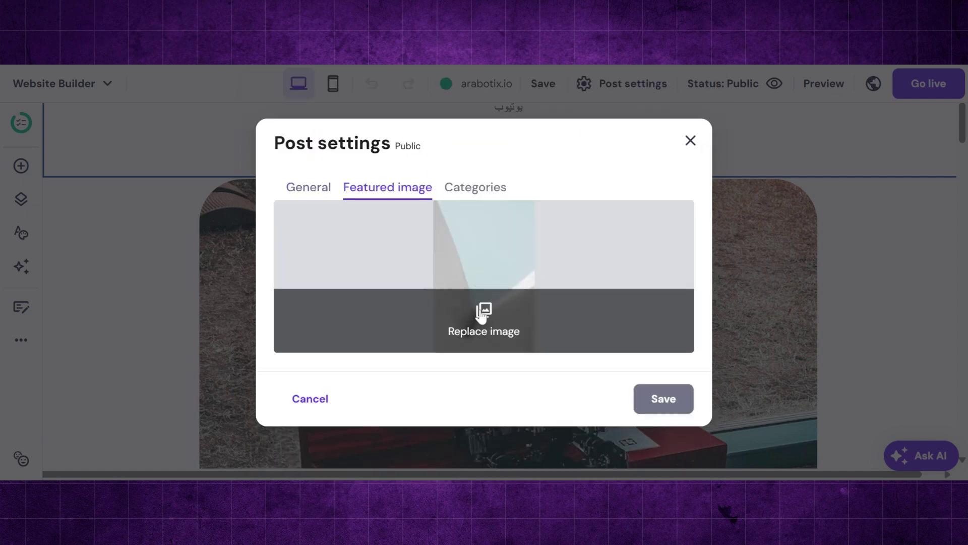
left_click(484, 316)
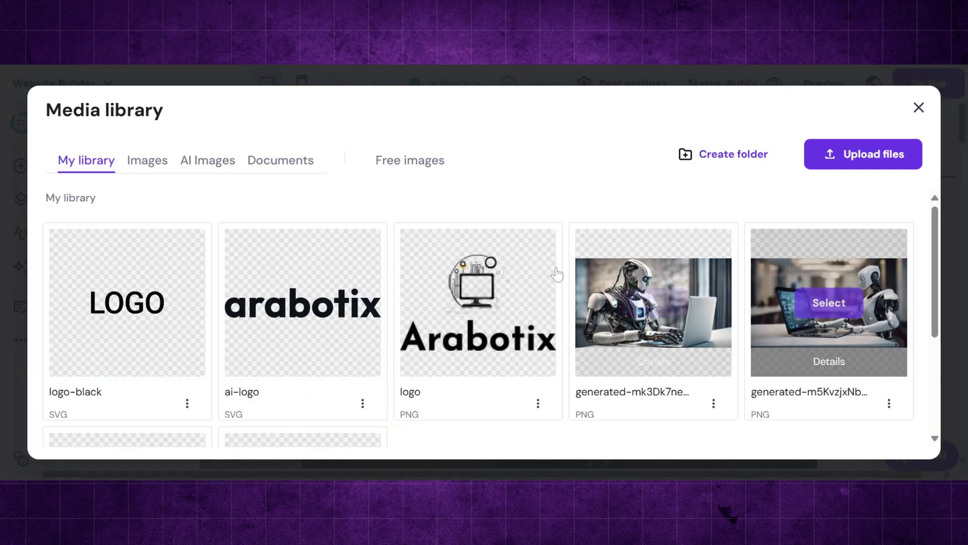
type("youtube")
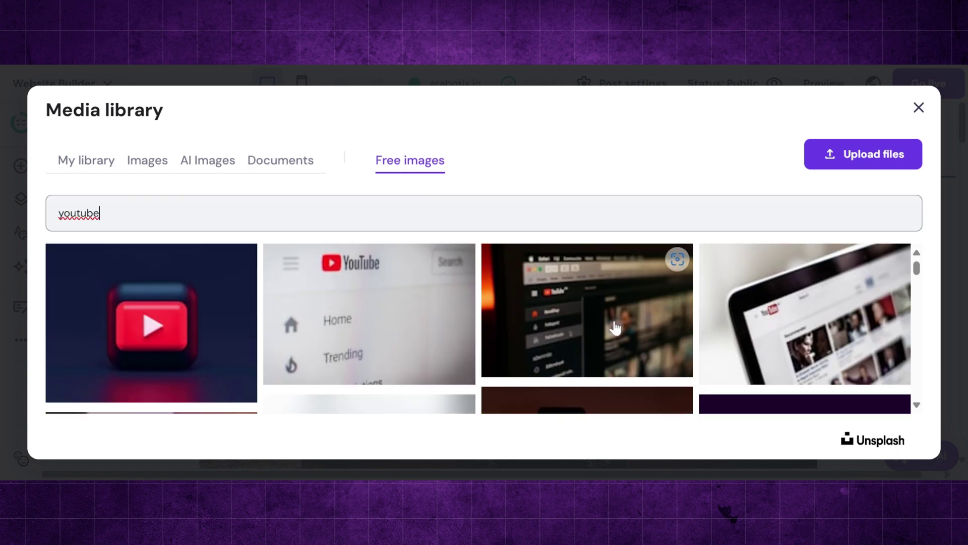
scroll(615, 328, "down", 2)
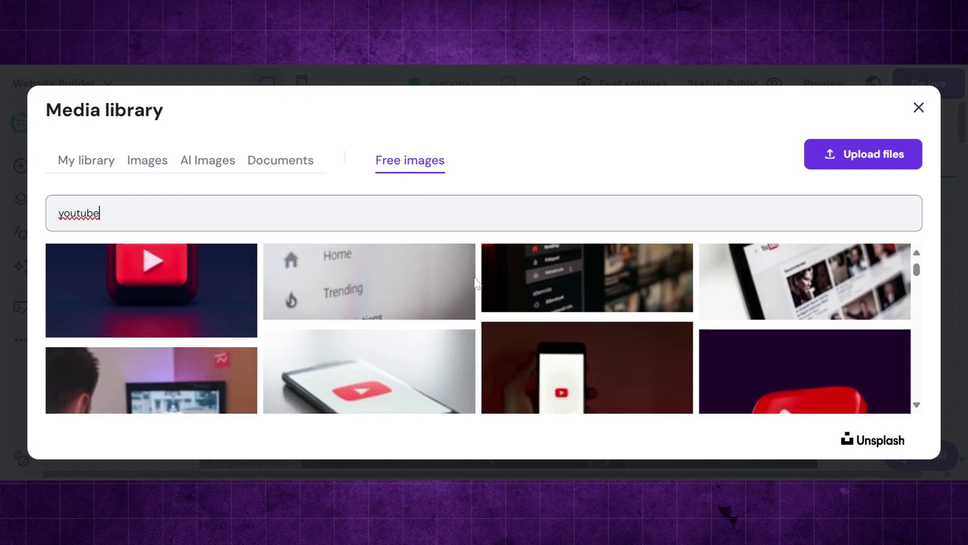
left_click(403, 282)
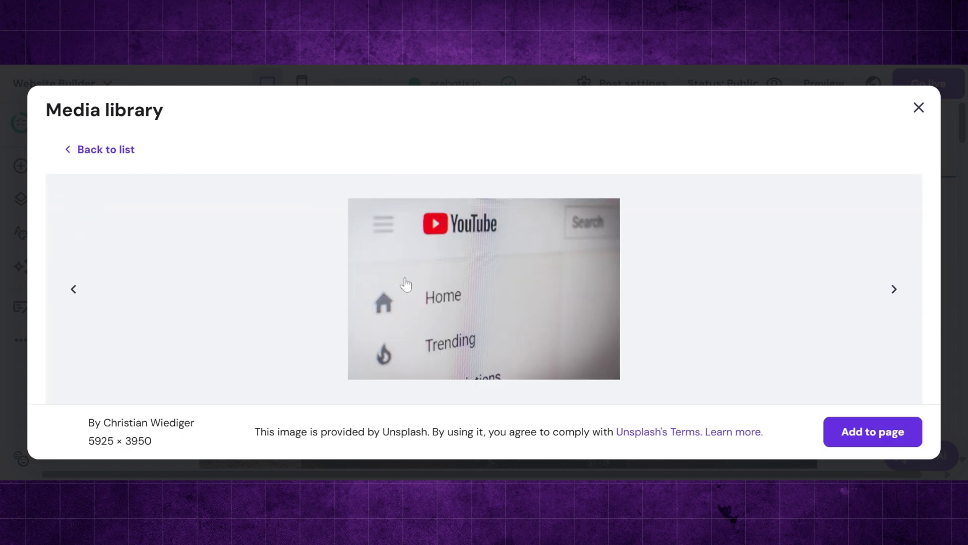
left_click(908, 433)
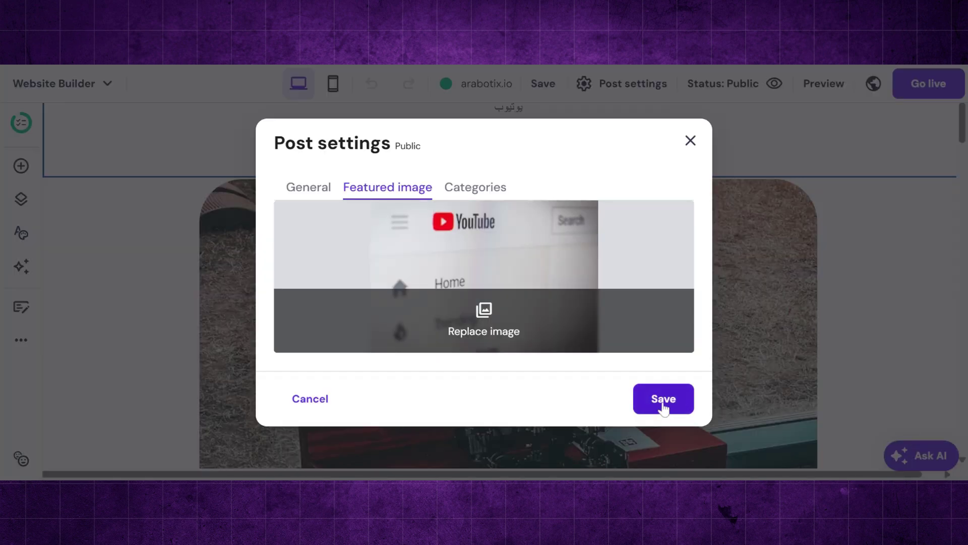
left_click(664, 401)
- Go to the YouTube category page from the site header
scroll(664, 401, "up", 4)
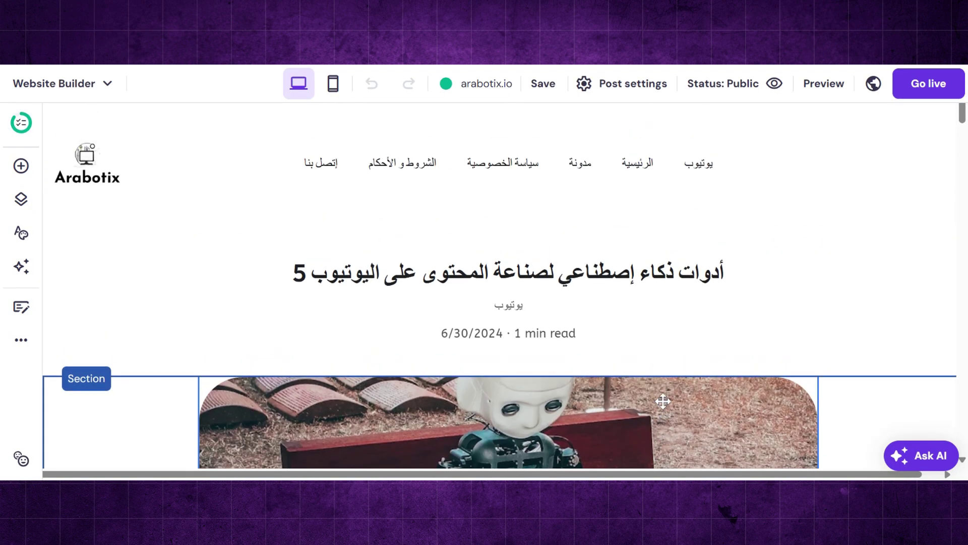
left_click(708, 173)
left_click(708, 173)
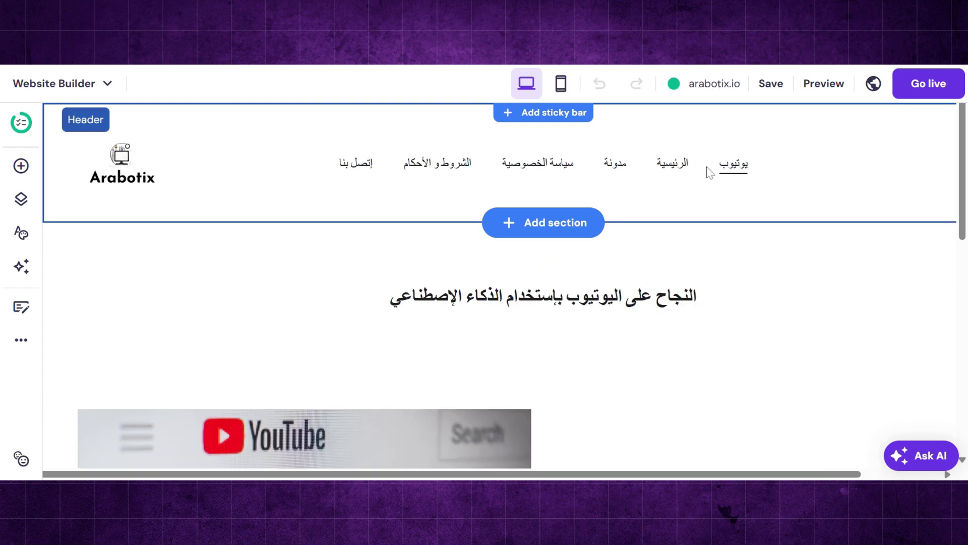
scroll(674, 378, "down", 5)
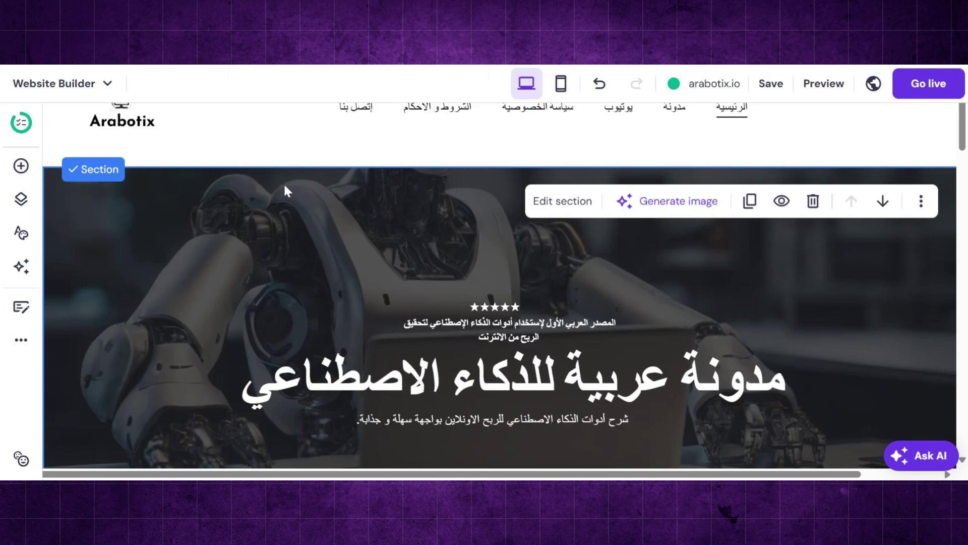
- Add a new navigation dropdown and name it معلومات عنا
left_click(22, 201)
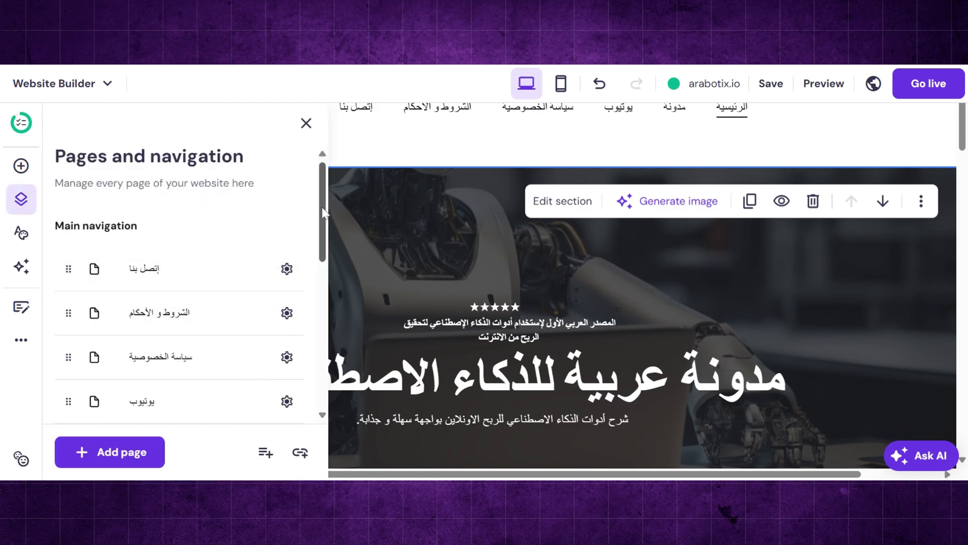
left_click_drag(322, 206, 329, 258)
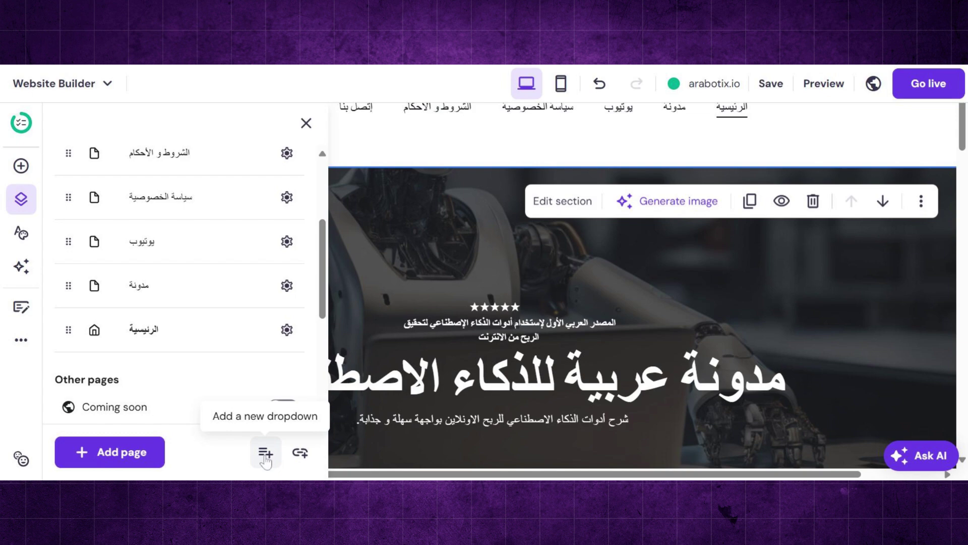
left_click(266, 454)
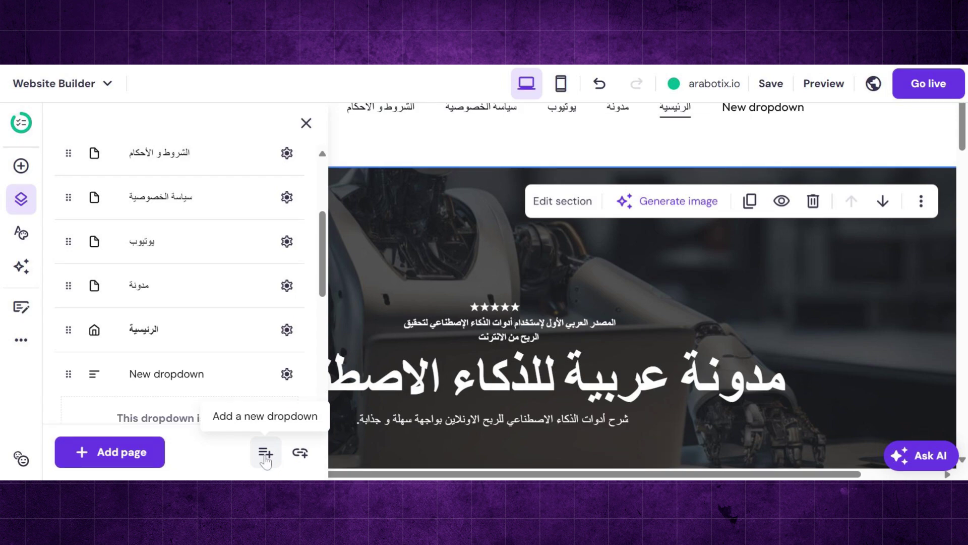
left_click(287, 374)
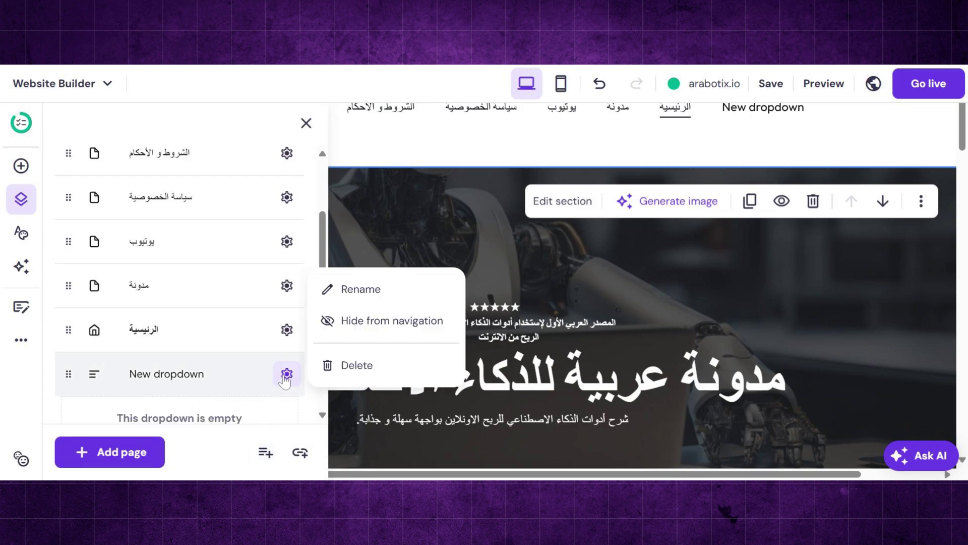
left_click(359, 297)
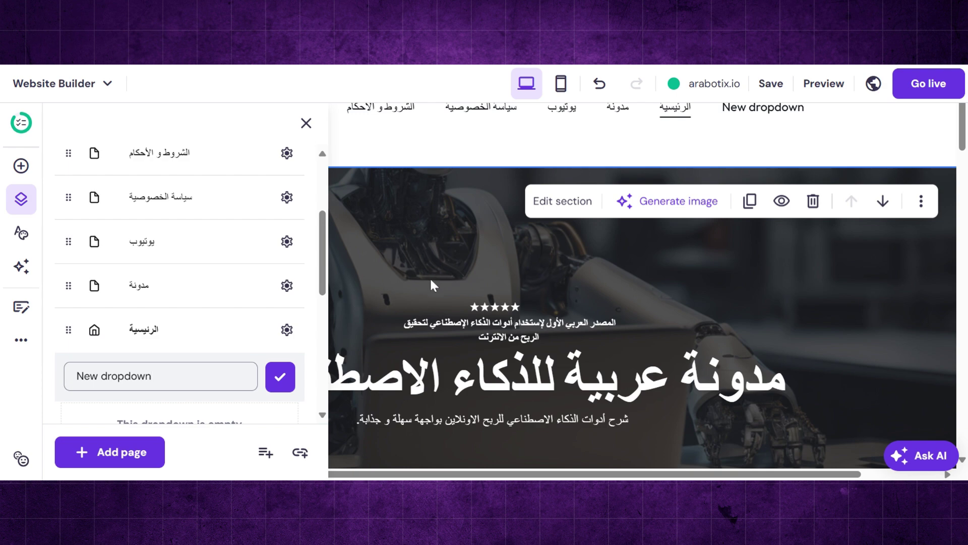
key("ctrl+a")
type("معلومات عنا")
left_click(280, 377)
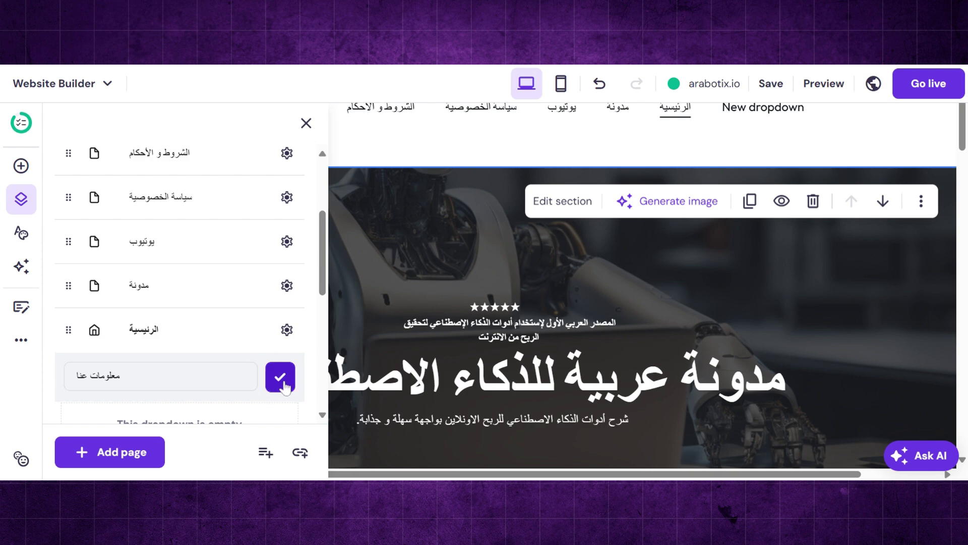
- Nest the privacy policy, terms and conditions, and contact pages under معلومات عنا
left_click_drag(68, 196, 109, 278)
left_click_drag(68, 153, 97, 374)
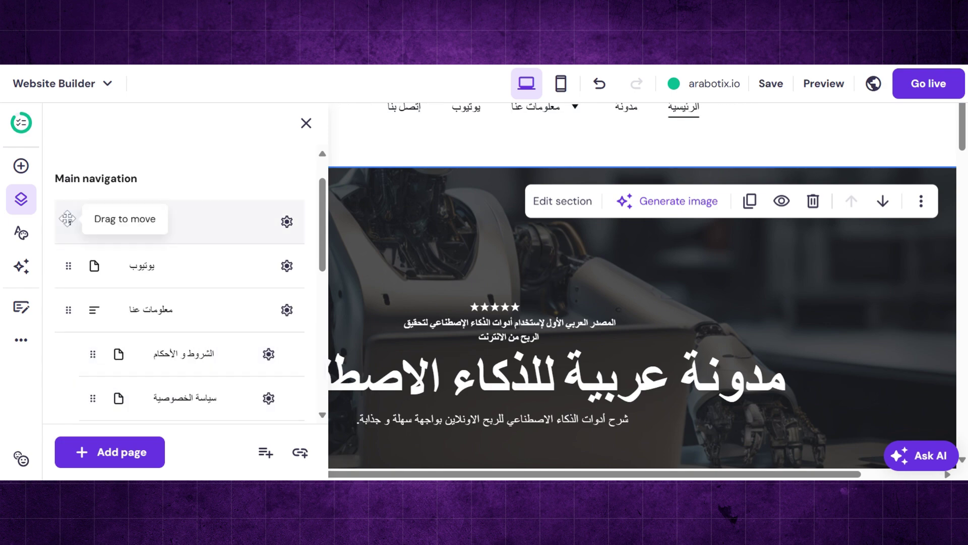
left_click_drag(68, 220, 98, 373)
scroll(126, 353, "down", 1)
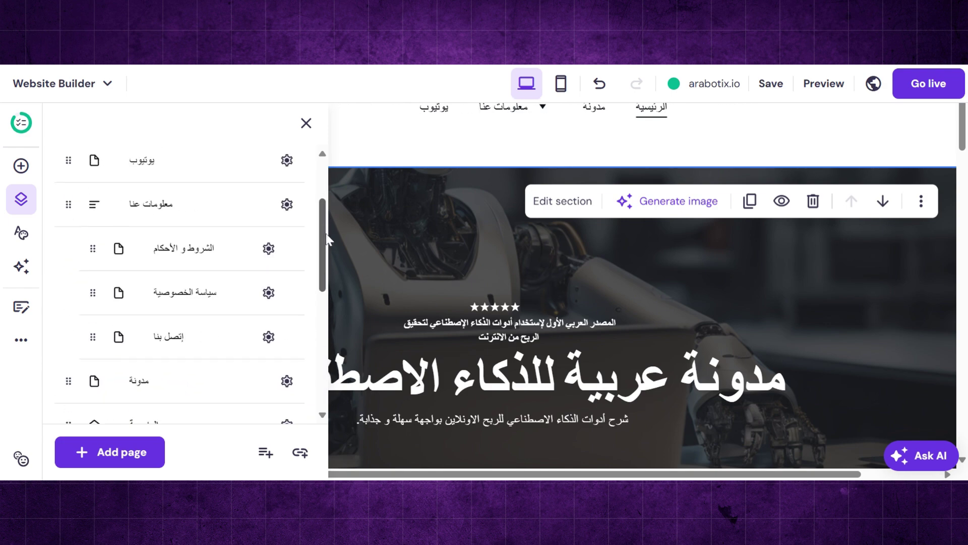
- Preview the site to check the new معلومات عنا dropdown
left_click(306, 123)
left_click(828, 83)
mouse_move(423, 171)
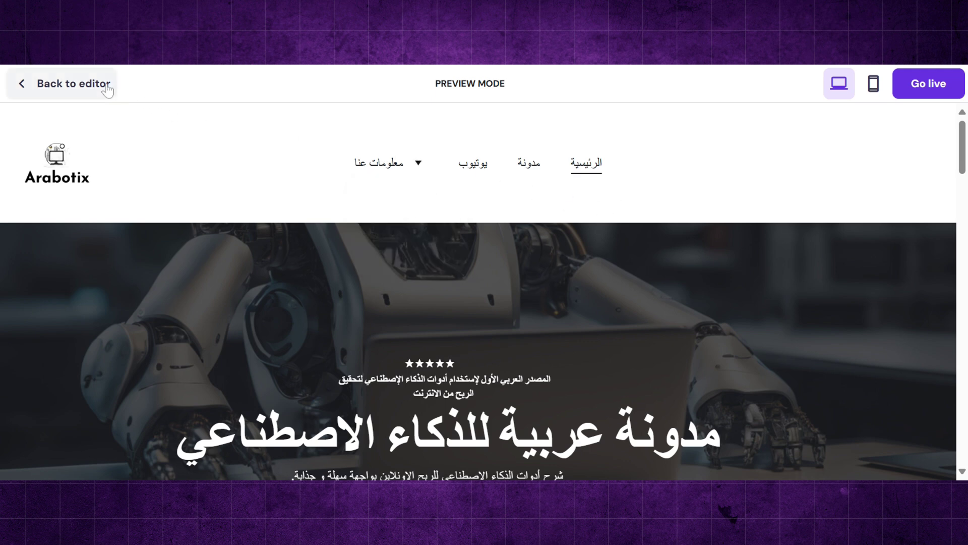
- Return to the editor and reopen the pages list showing معلومات عنا with its three pages
left_click(107, 90)
scroll(276, 141, "down", 1)
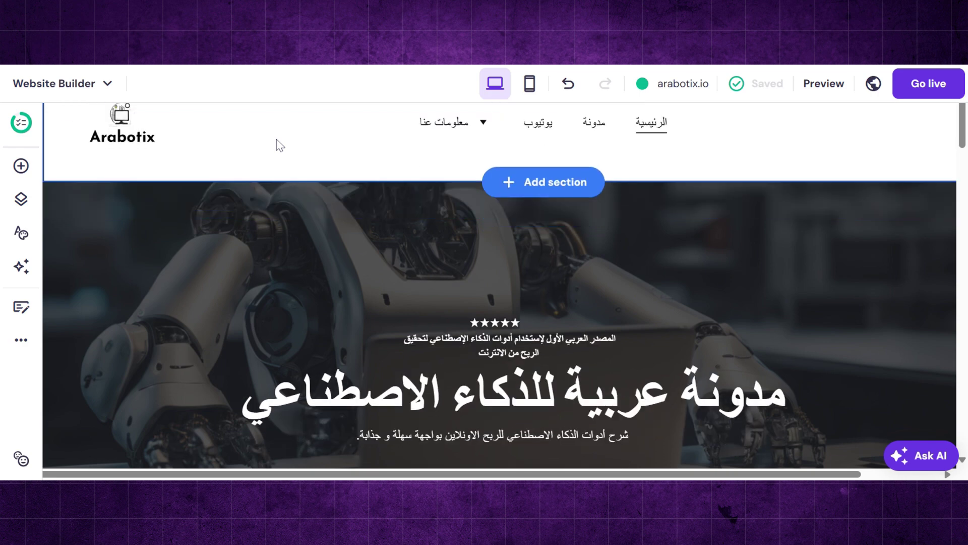
scroll(276, 140, "up", 1)
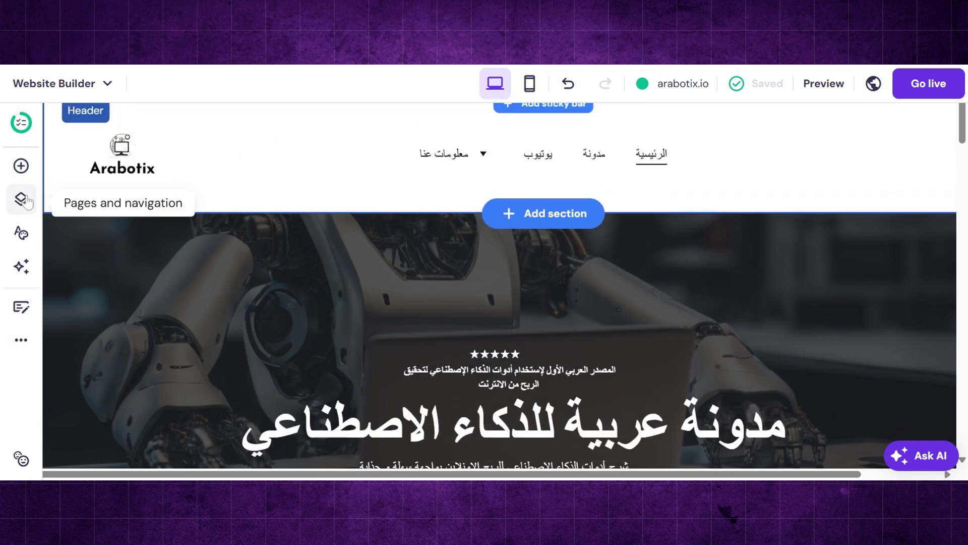
left_click(22, 199)
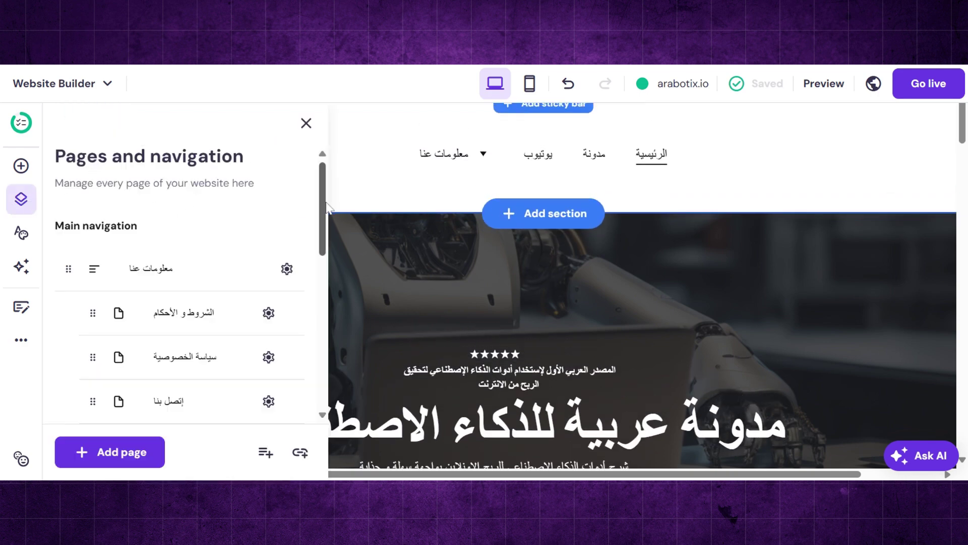